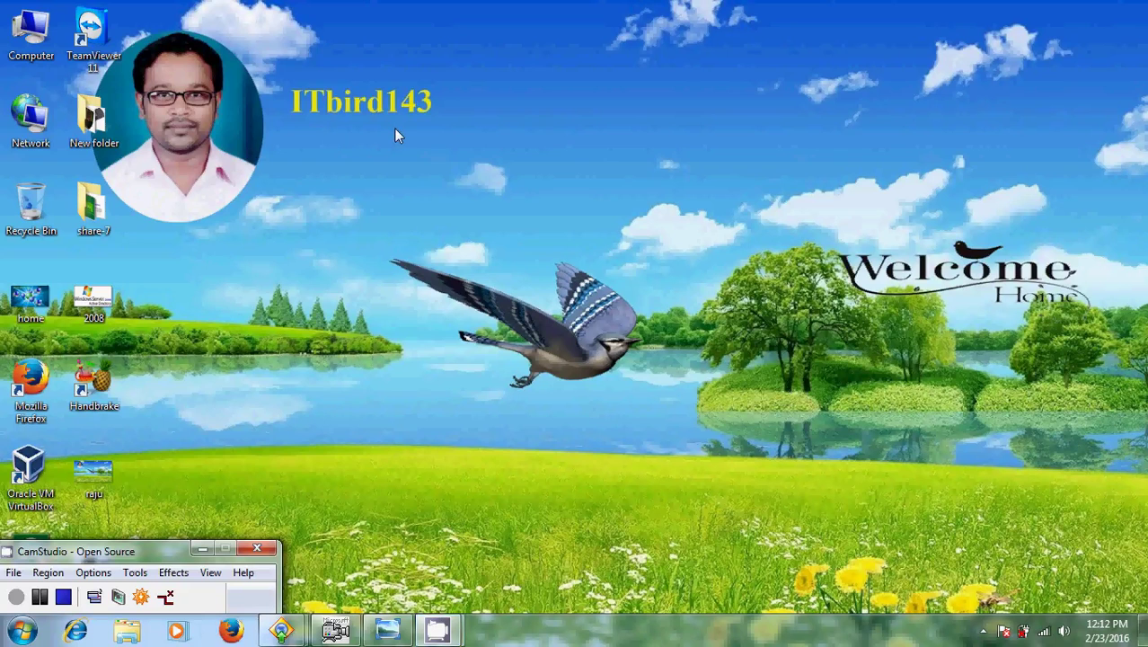
- Show the 192.168.0.100 remote desktop in a restored window moved to the right
left_click(387, 628)
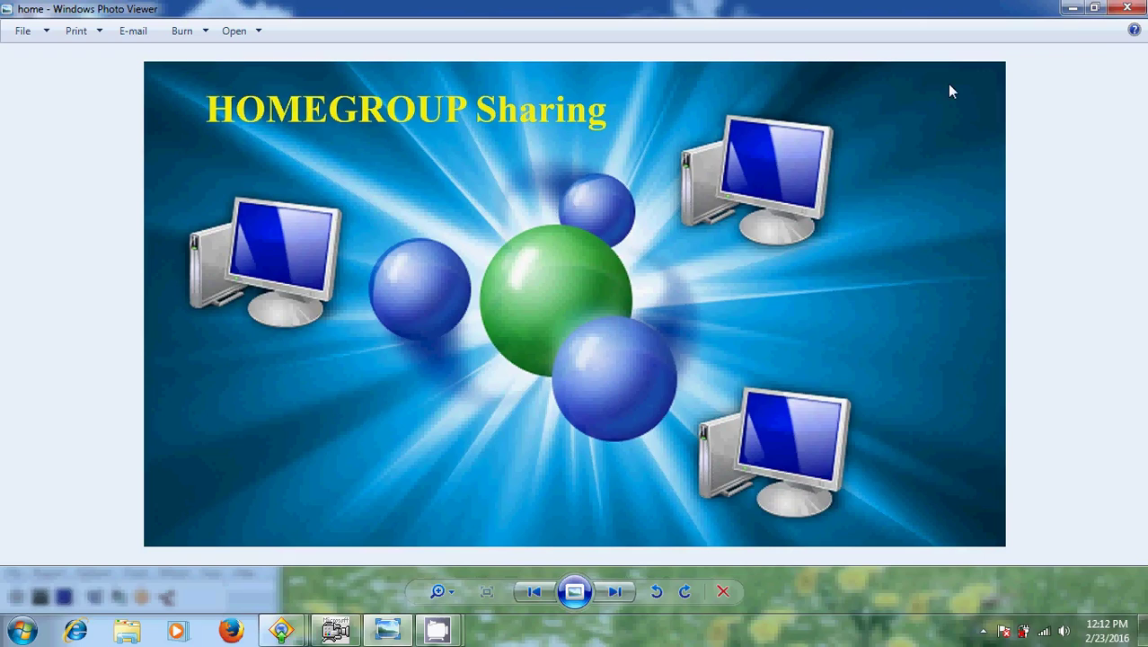
left_click(1073, 7)
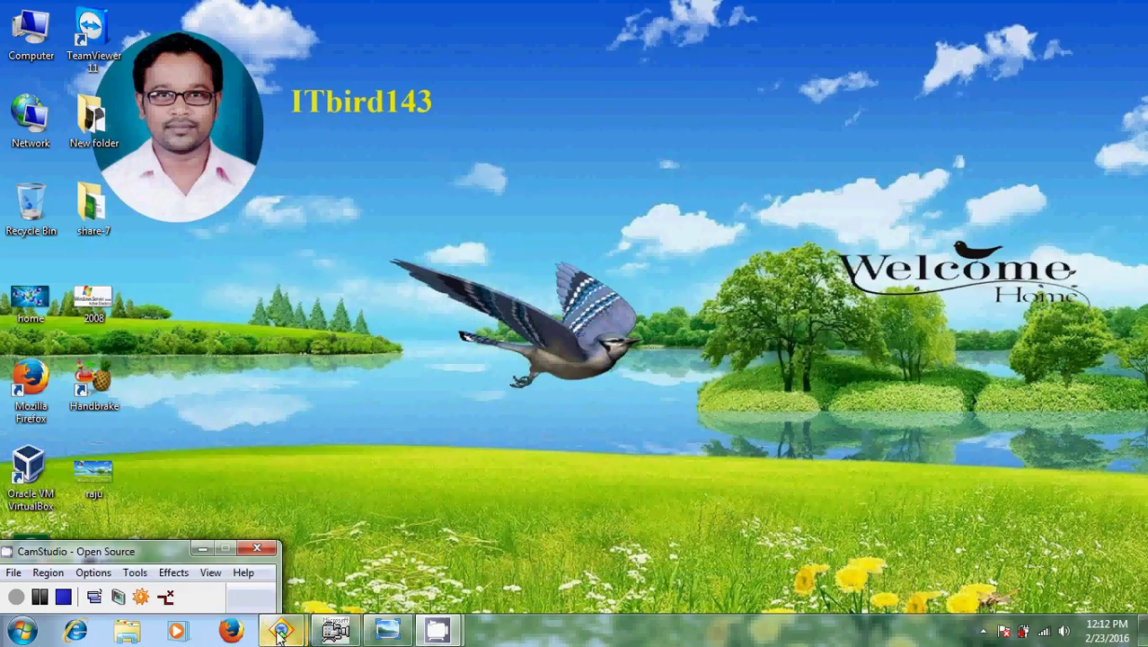
mouse_move(279, 634)
left_click(372, 505)
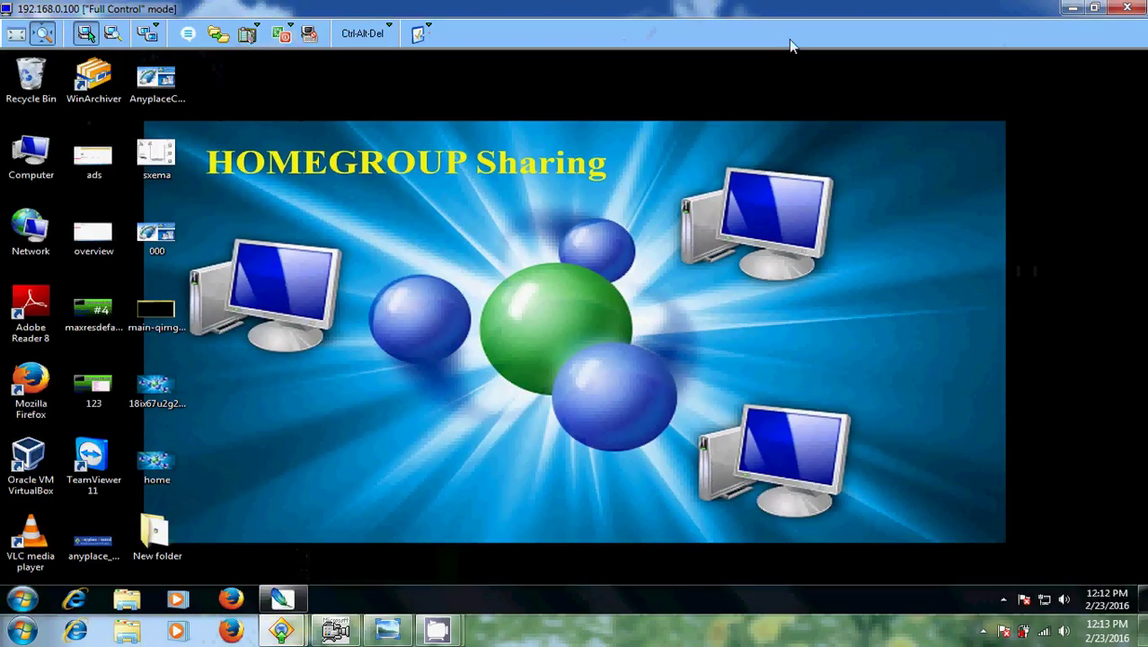
left_click(1094, 7)
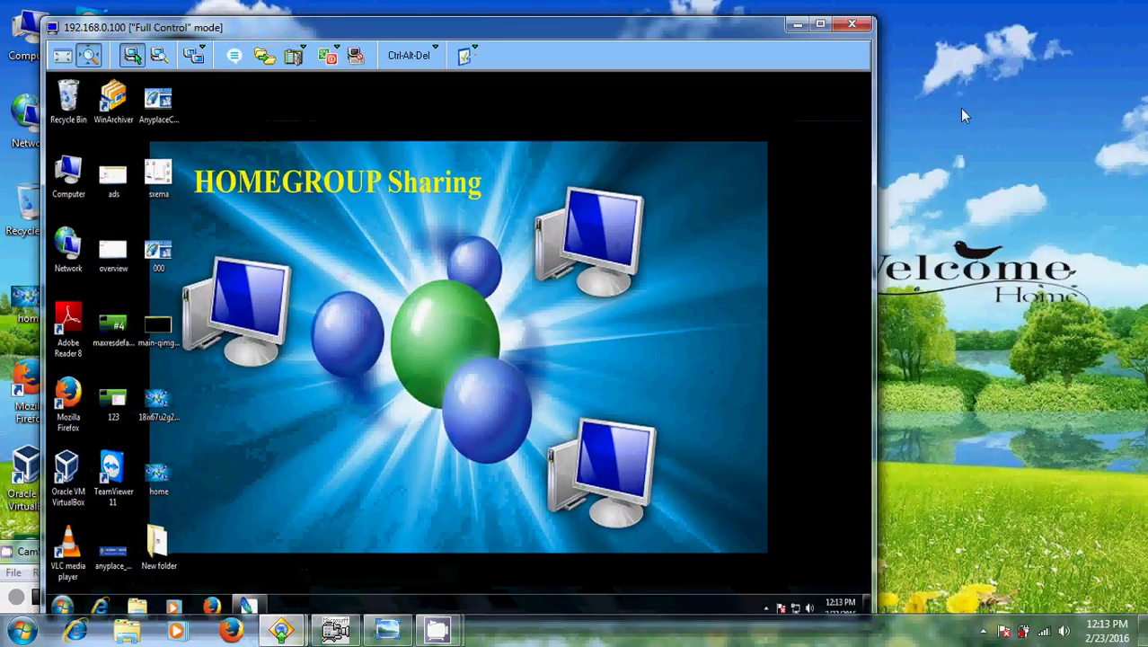
left_click_drag(539, 34, 833, 19)
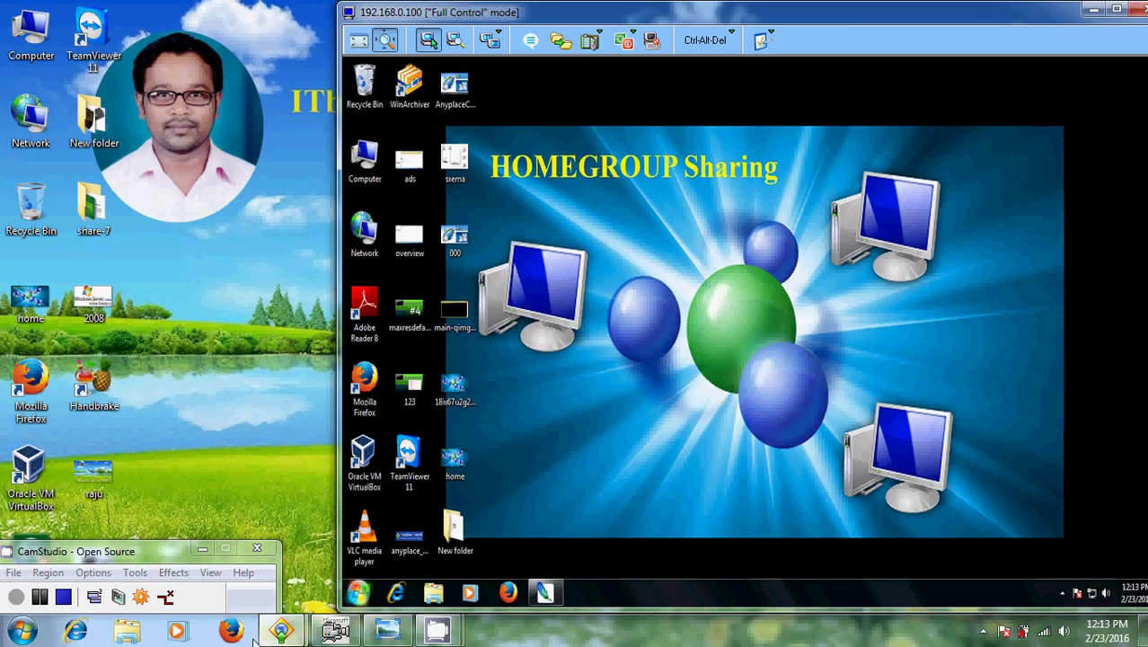
- Minimize the AMCAP webcam window and open the remote PC's Start menu
left_click(349, 633)
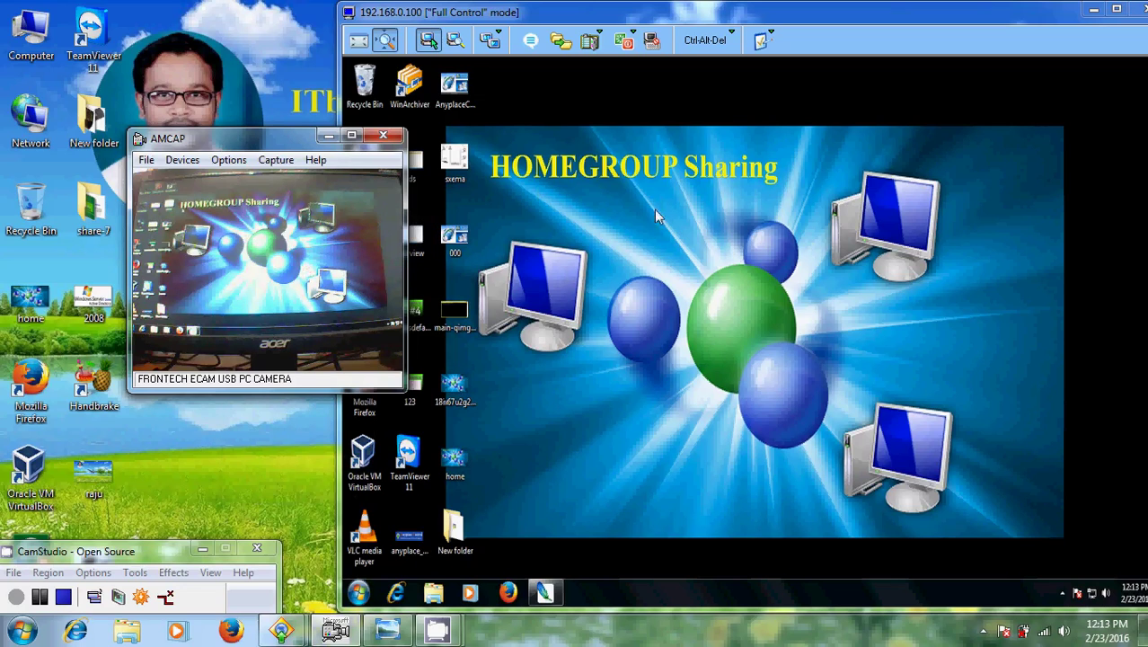
left_click(327, 137)
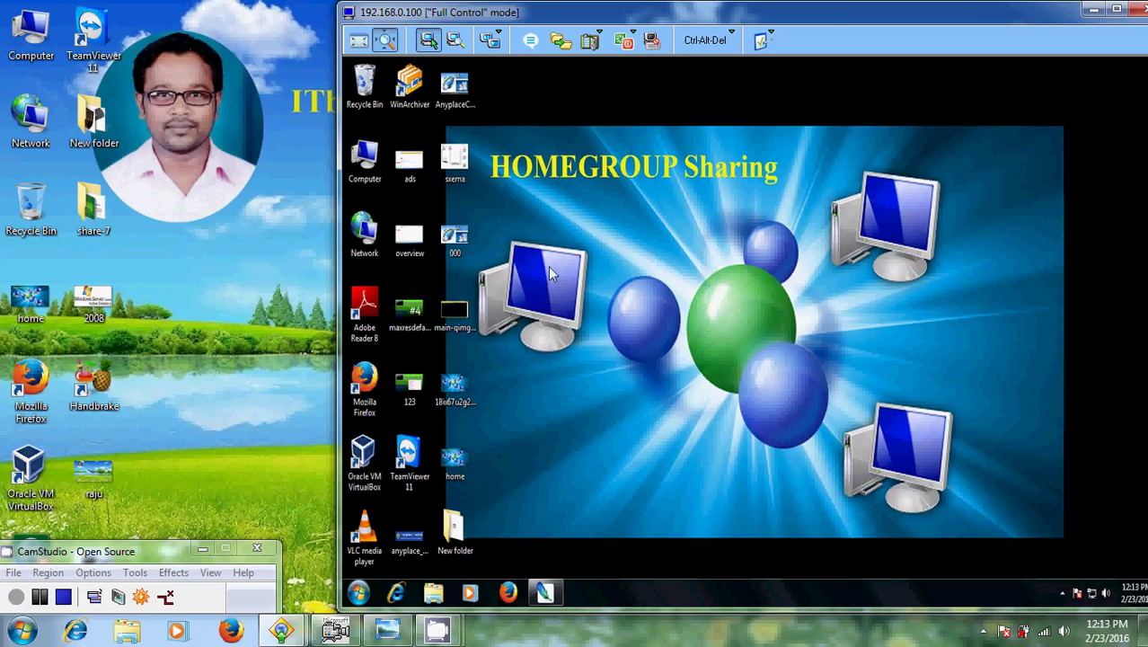
left_click(358, 592)
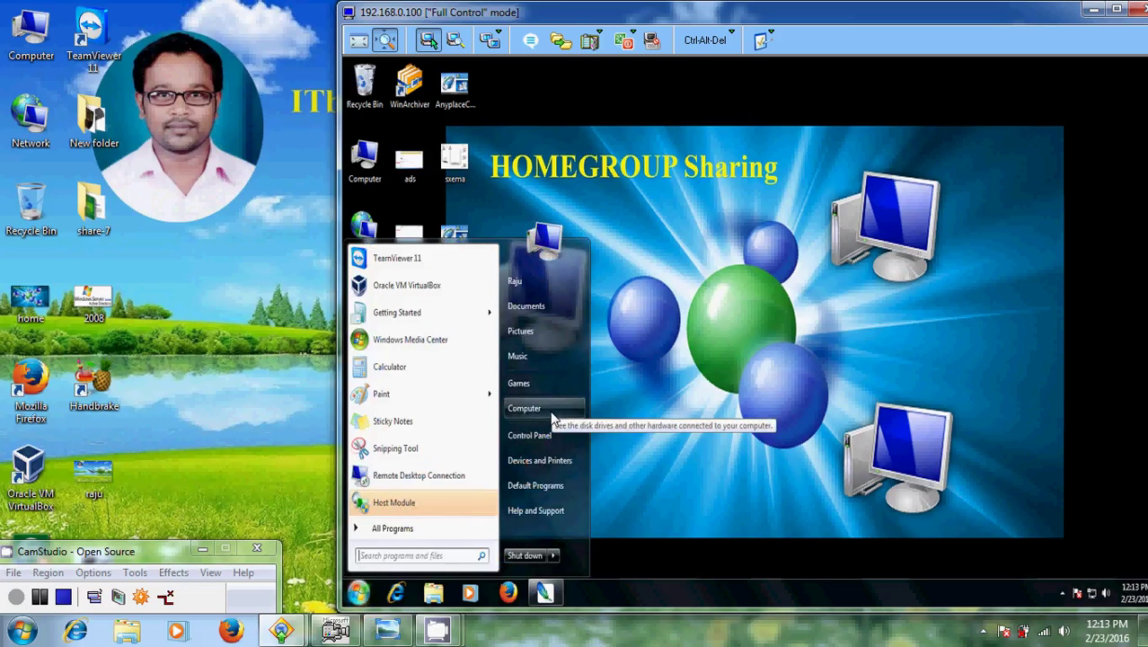
- Open the remote PC's Control Panel homegroup and sharing options
left_click(557, 435)
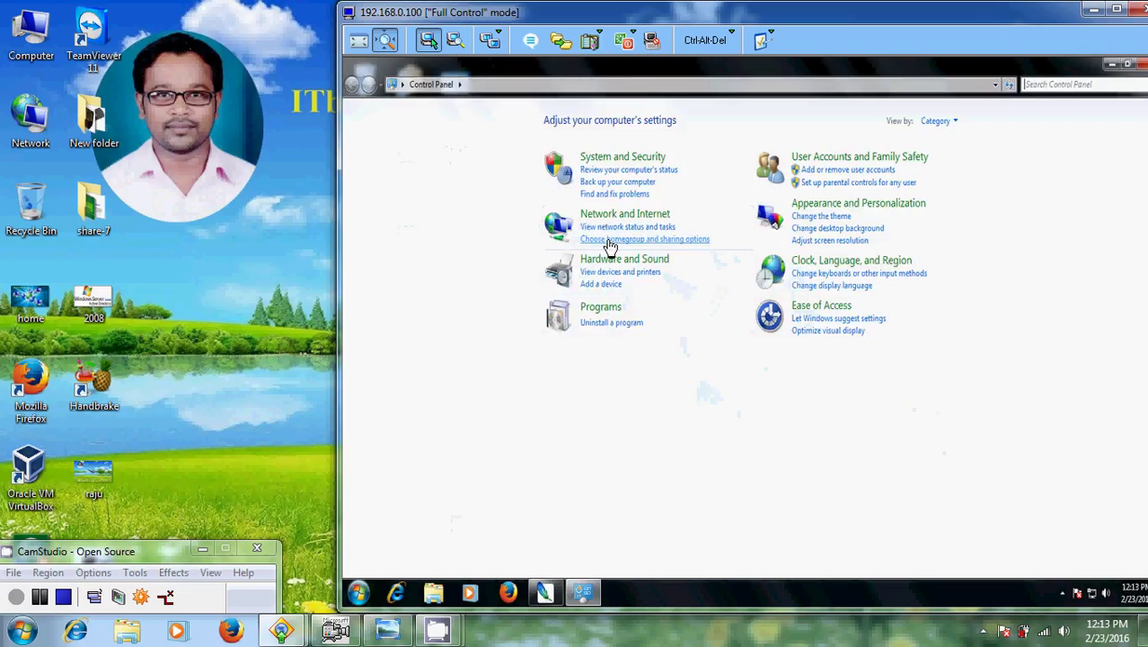
left_click(694, 243)
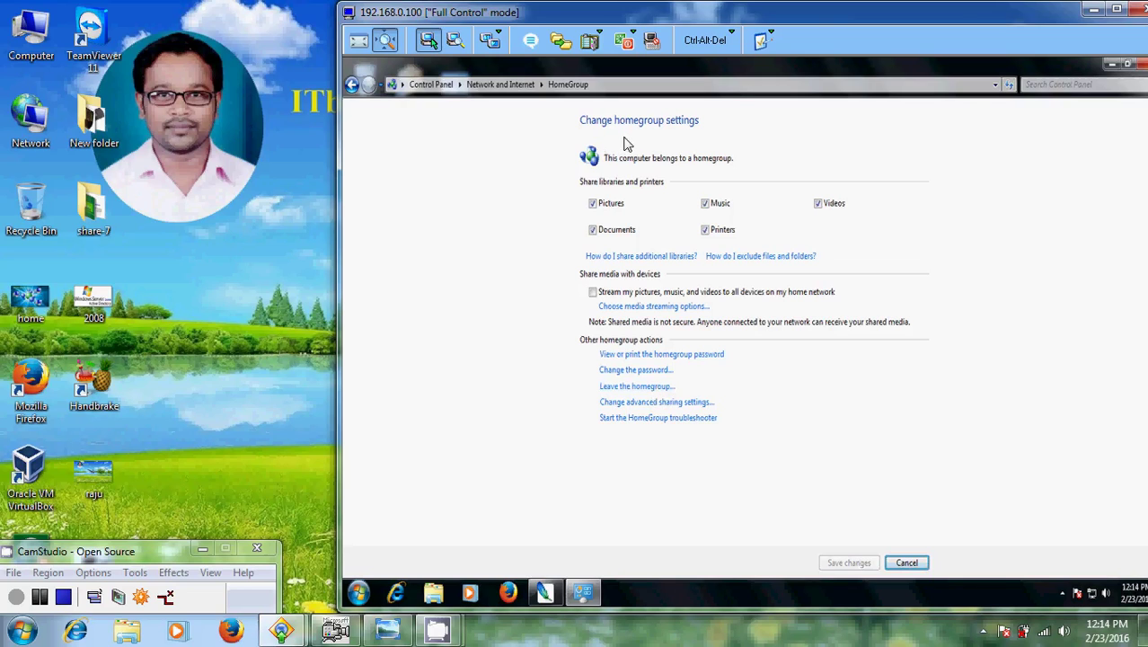
- Make the remote PC leave its homegroup, then minimize the Anyplace Control window
left_click(638, 386)
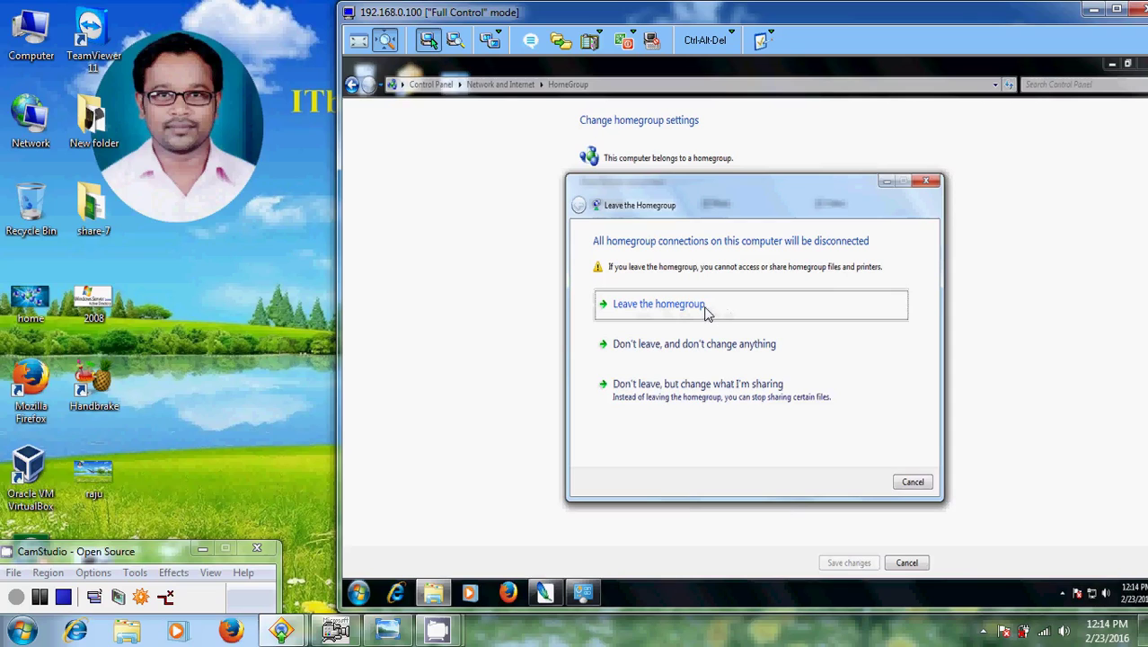
left_click(705, 310)
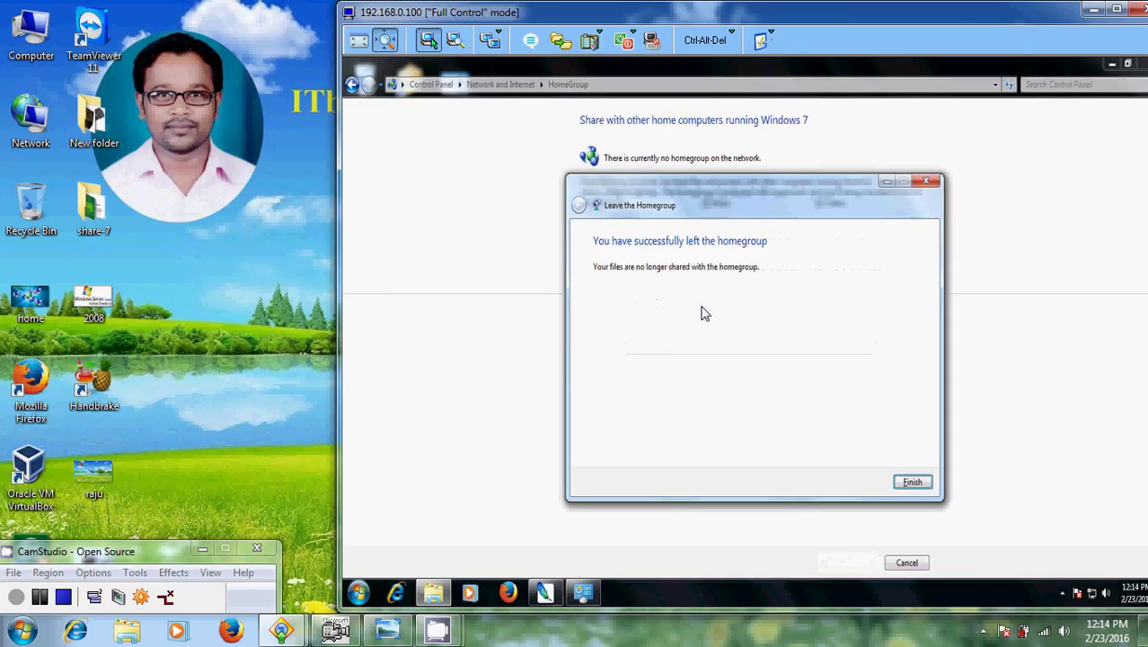
left_click(912, 482)
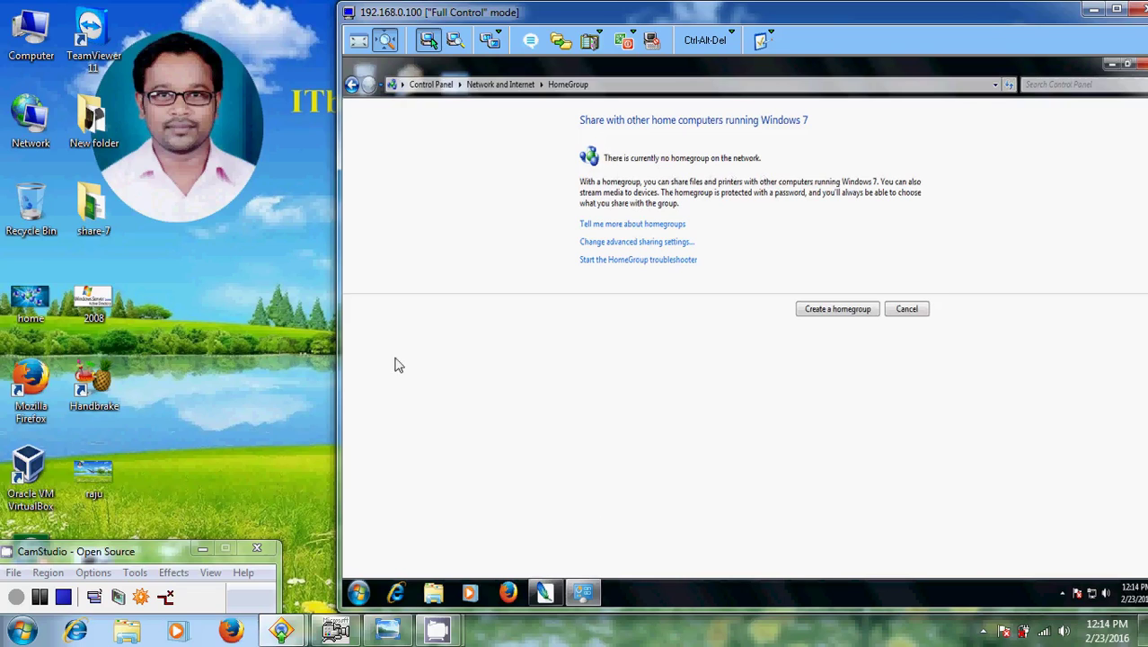
left_click(1094, 13)
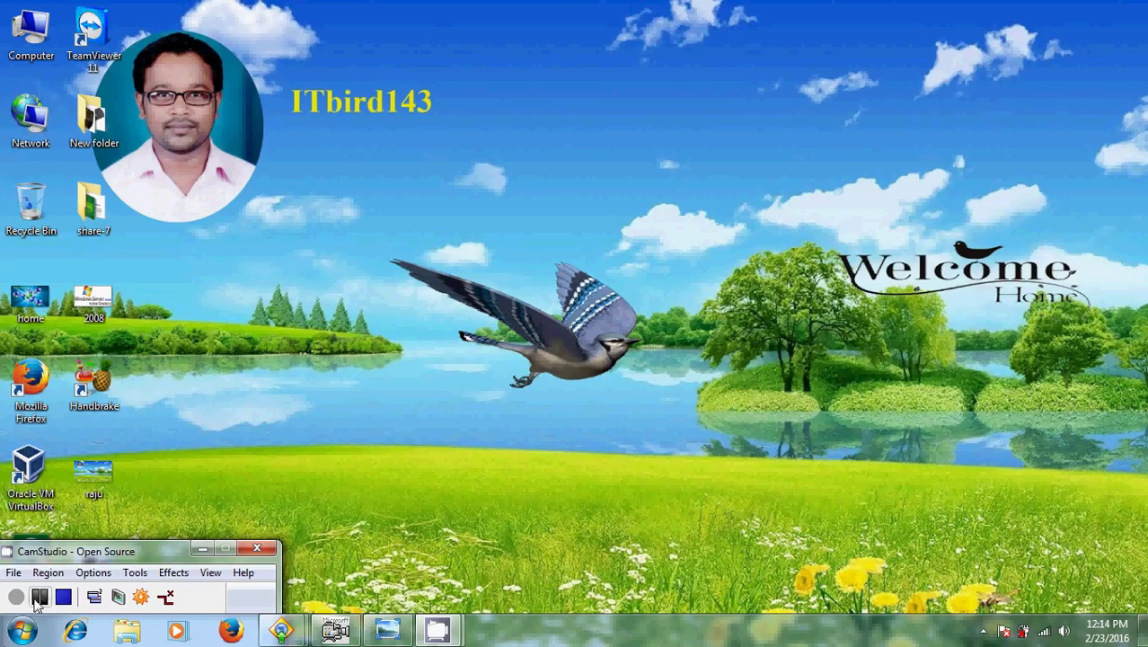
- Make the local PC leave its homegroup through Control Panel, then close the window
left_click(22, 631)
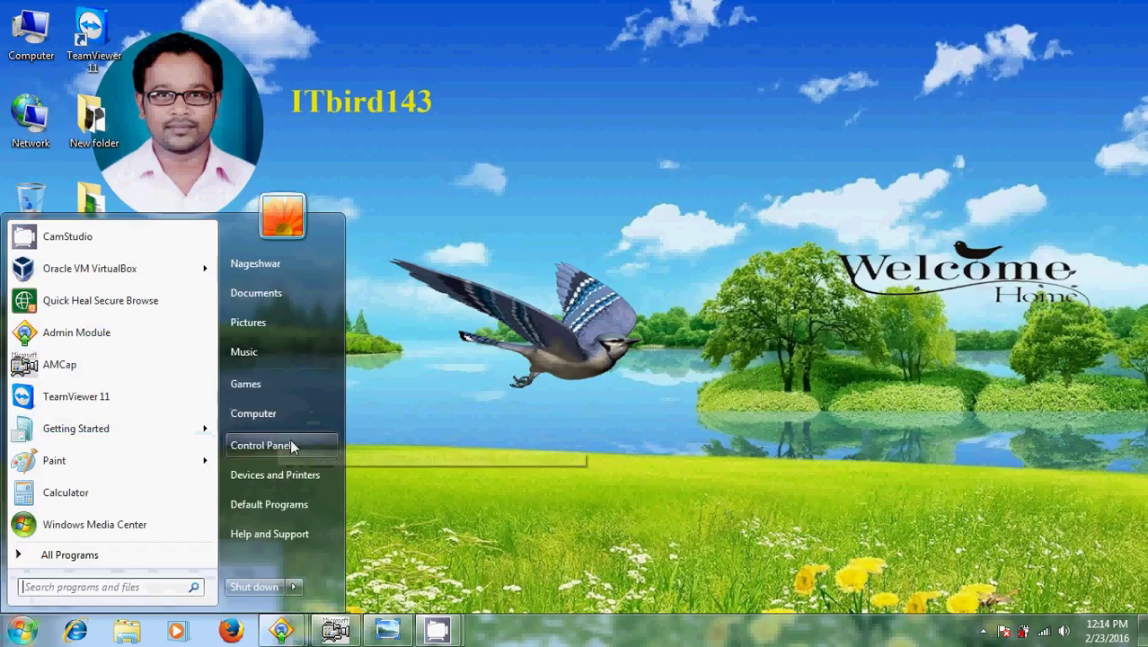
left_click(293, 443)
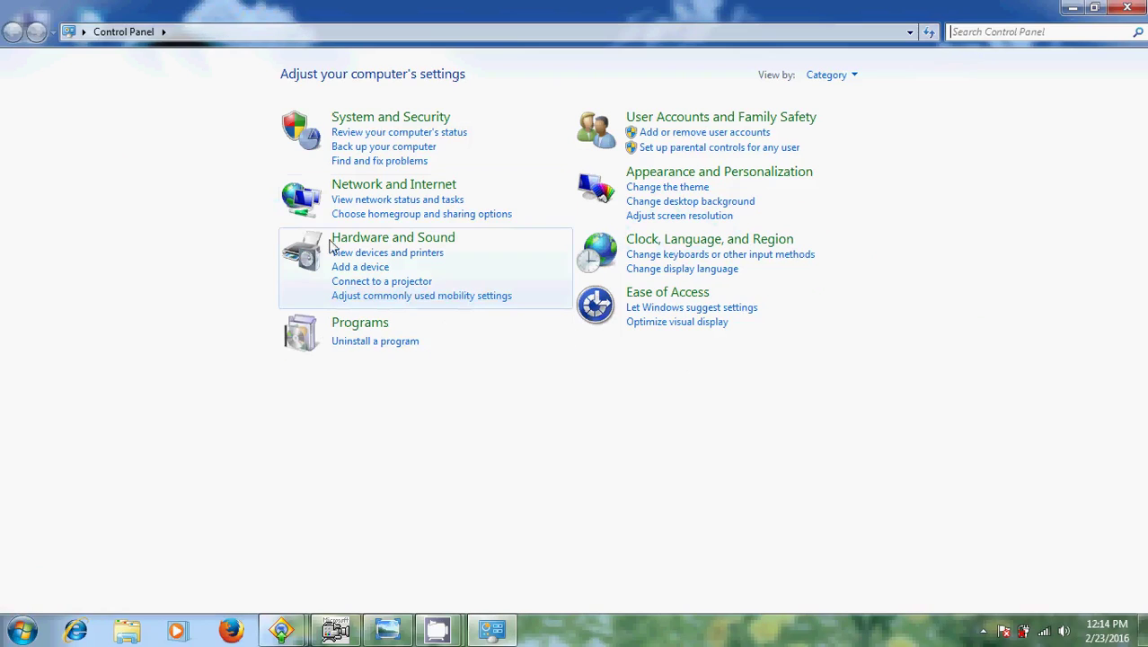
left_click(466, 215)
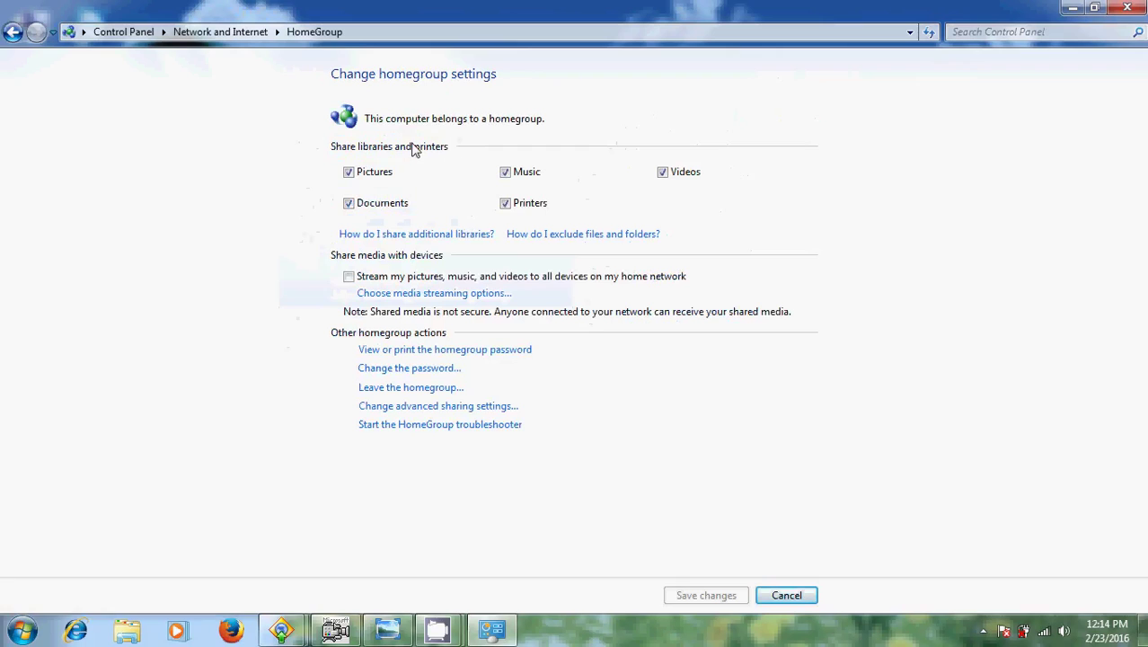
left_click(422, 392)
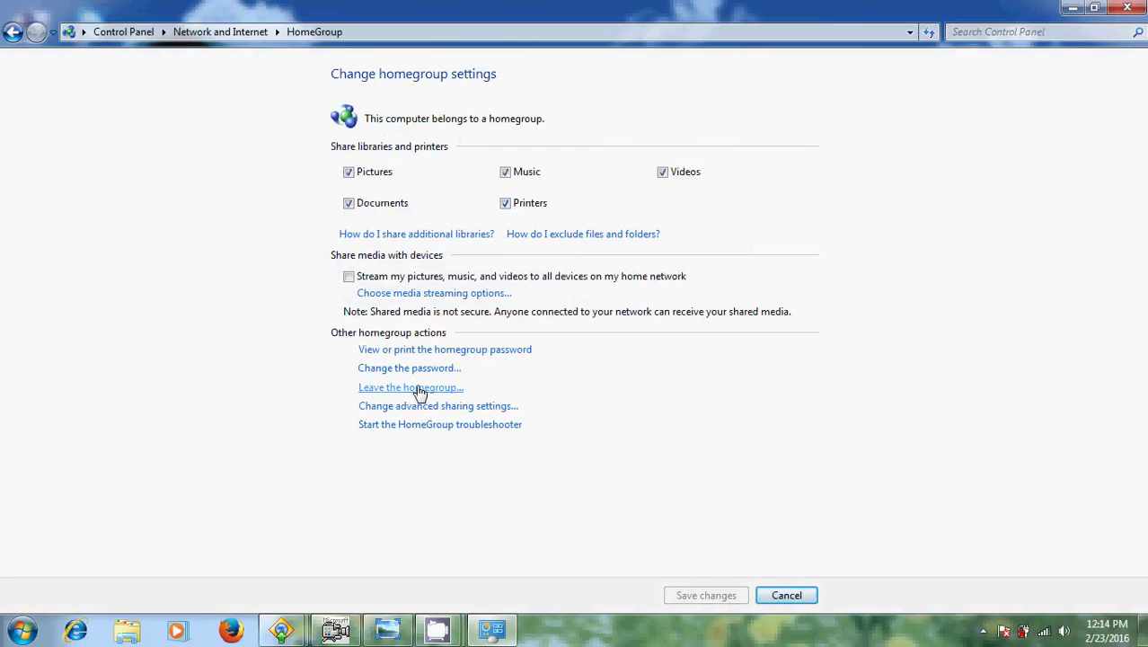
left_click(465, 288)
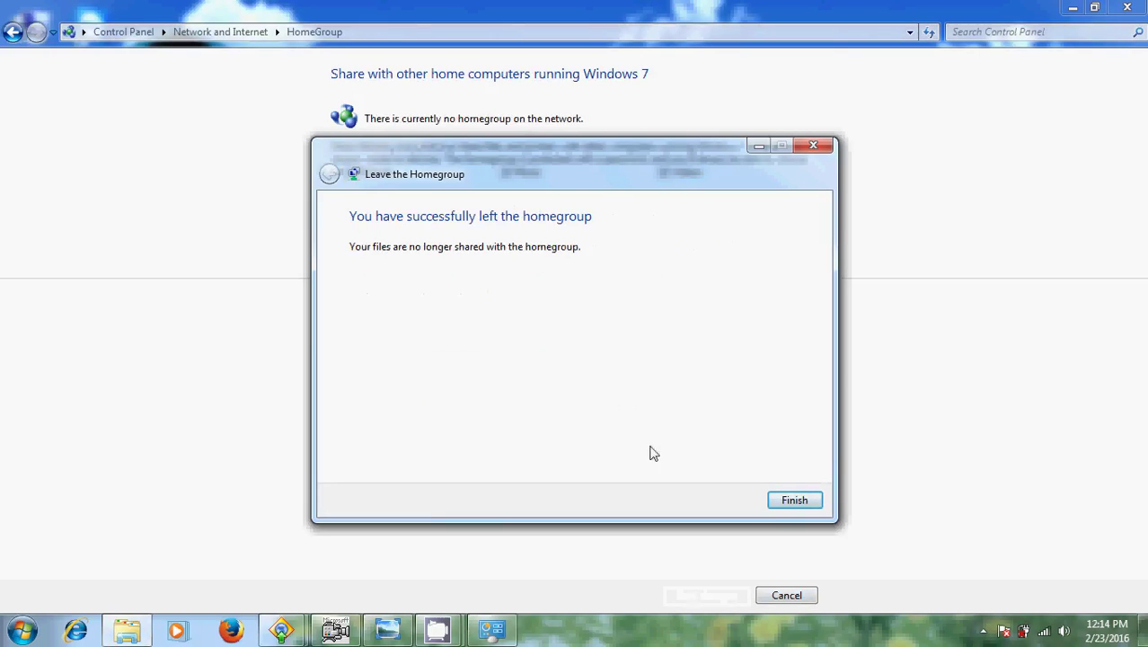
left_click(794, 503)
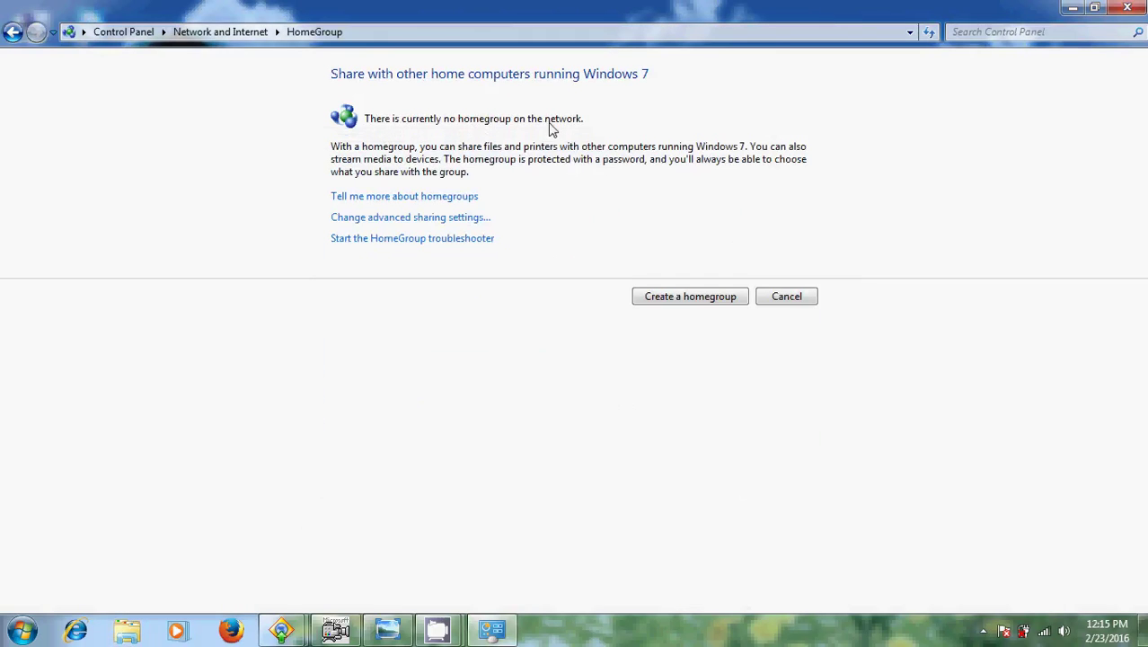
left_click(1126, 7)
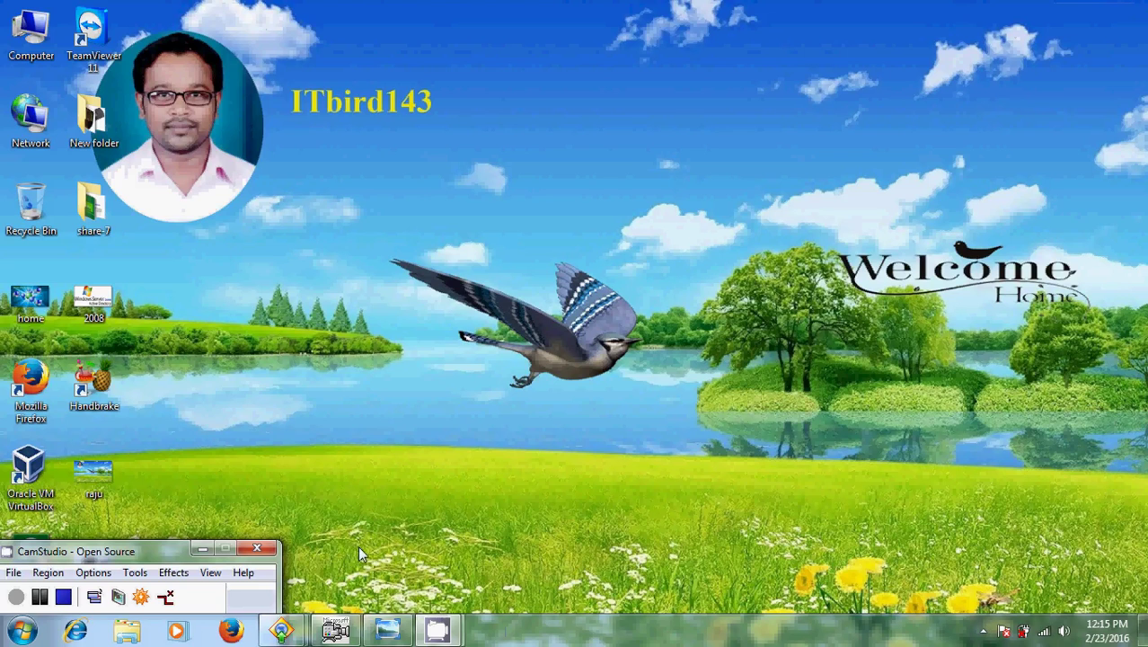
- Create a homegroup on the remote PC sharing Pictures, Music, Videos, Documents and Printers
mouse_move(281, 632)
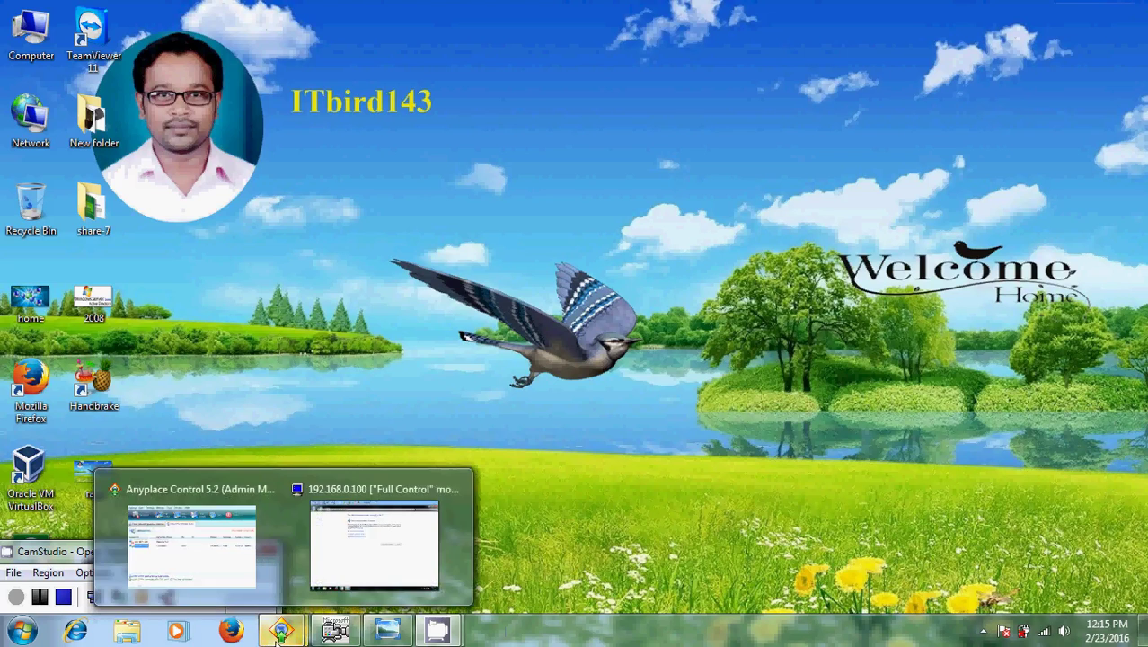
left_click(385, 515)
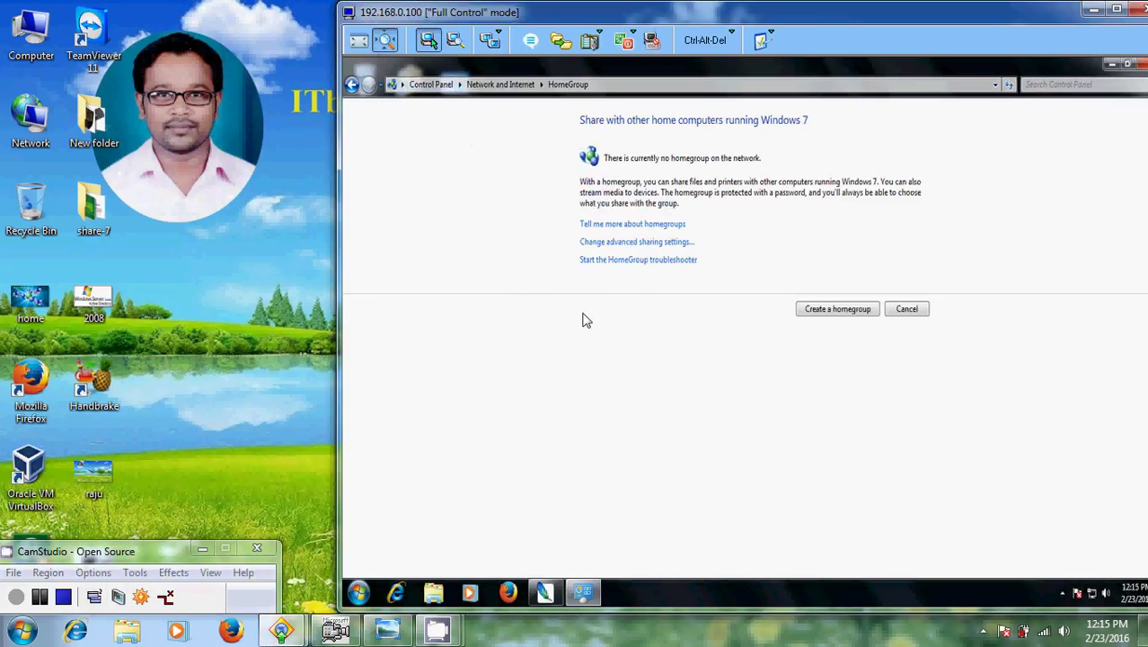
left_click(843, 310)
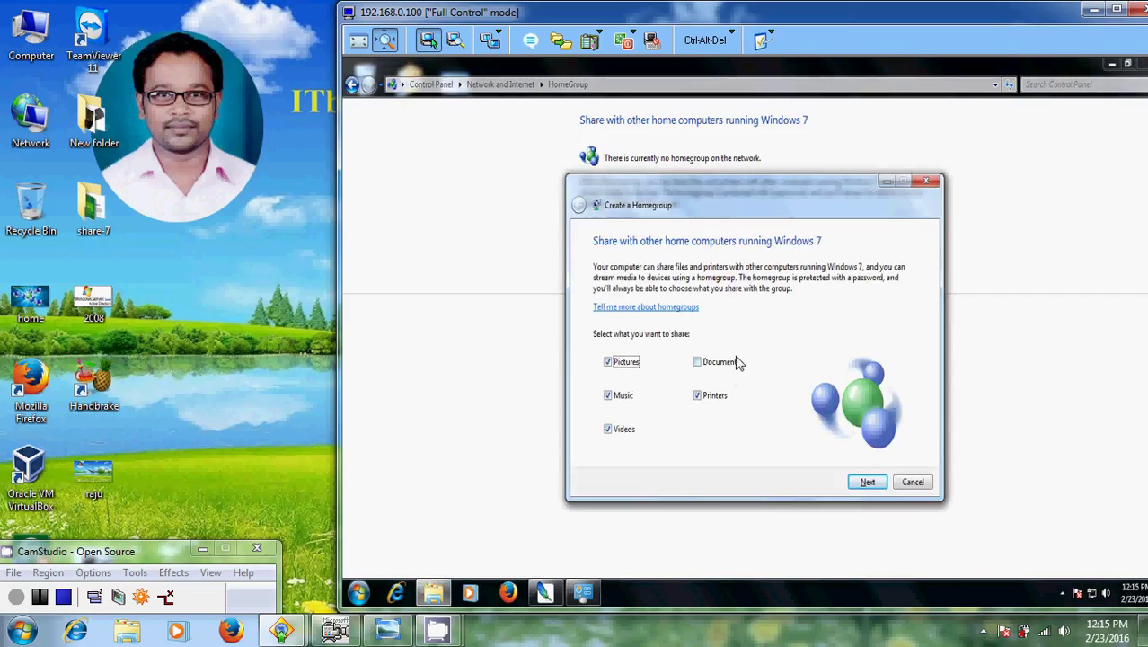
left_click(700, 364)
left_click(866, 482)
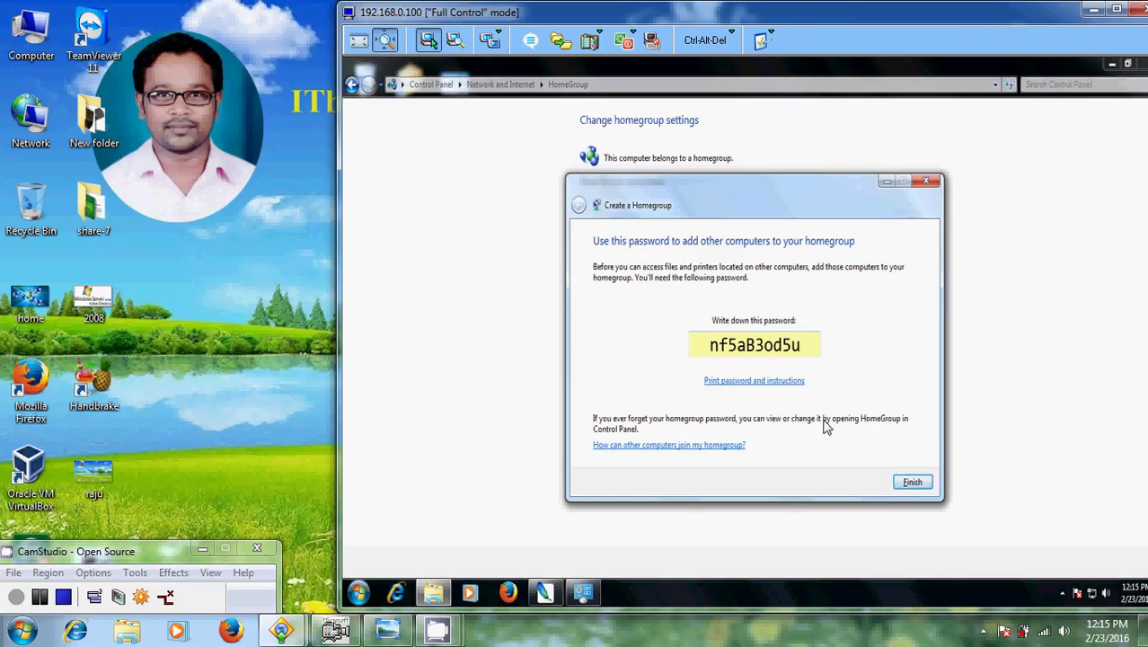
left_click(912, 482)
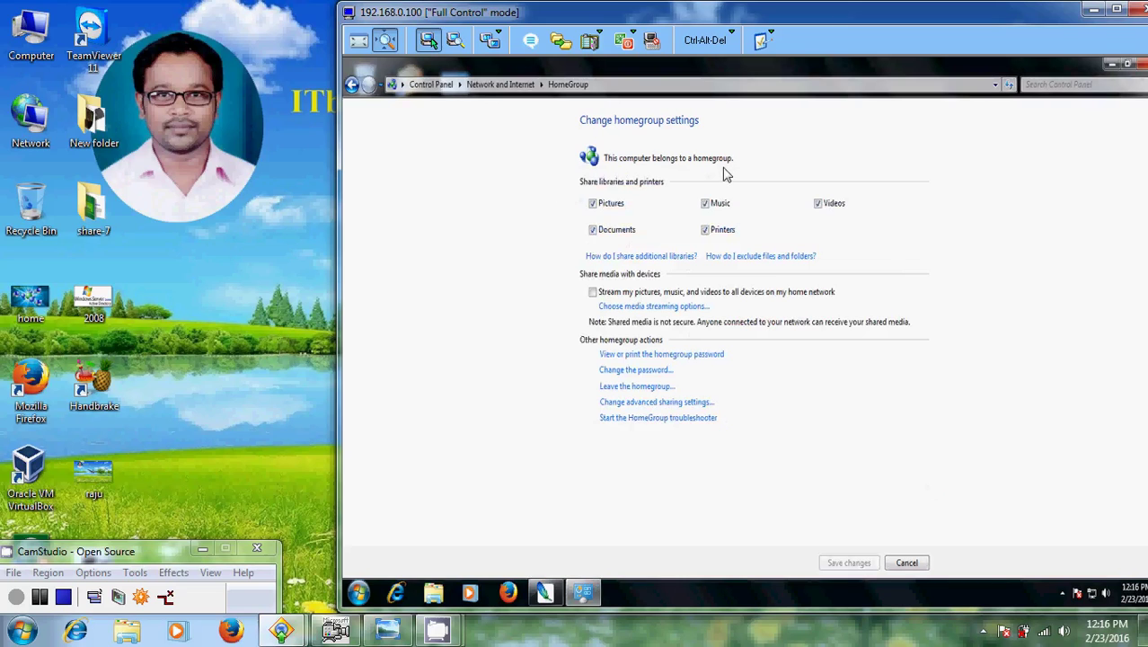
- Replace the homegroup password with a newly chosen password
left_click(658, 376)
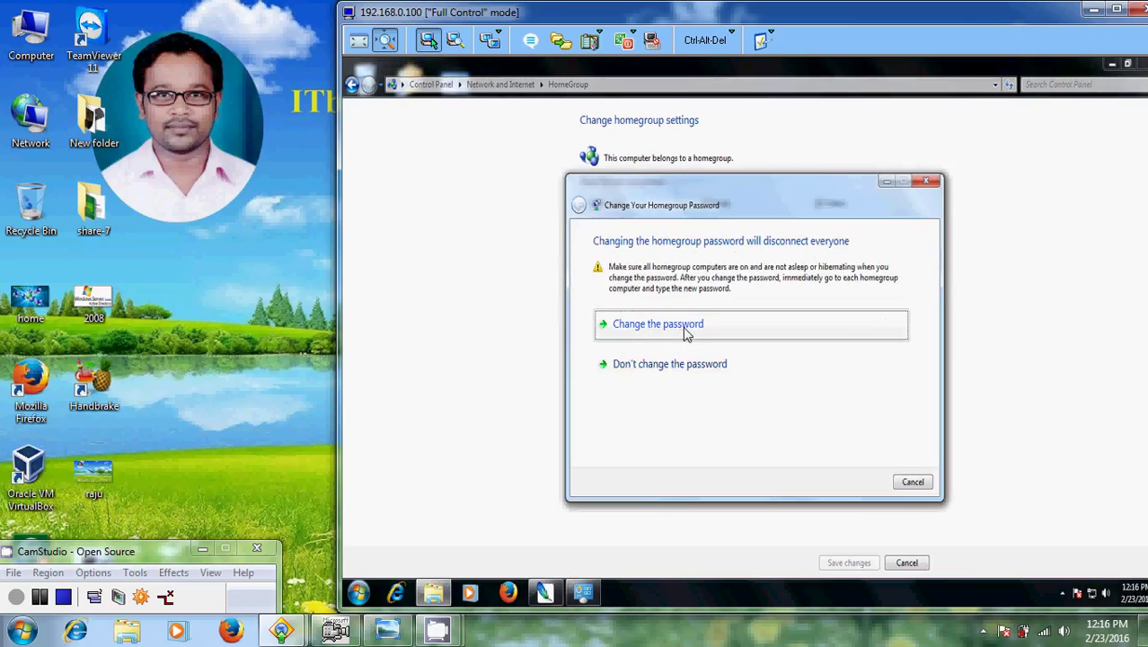
left_click(686, 331)
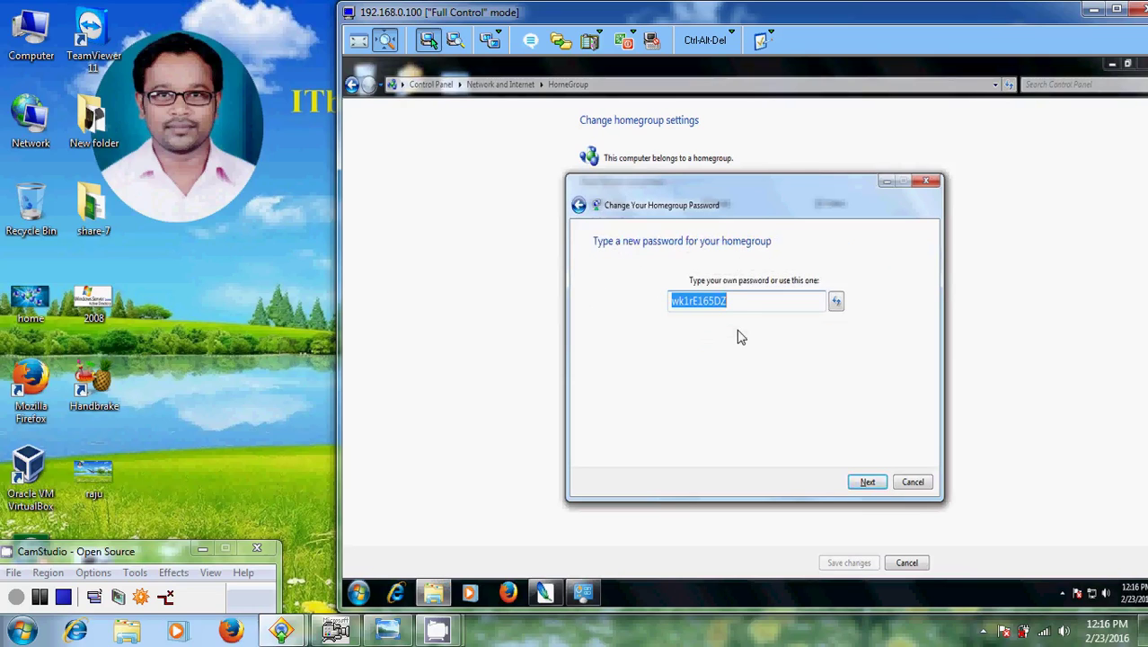
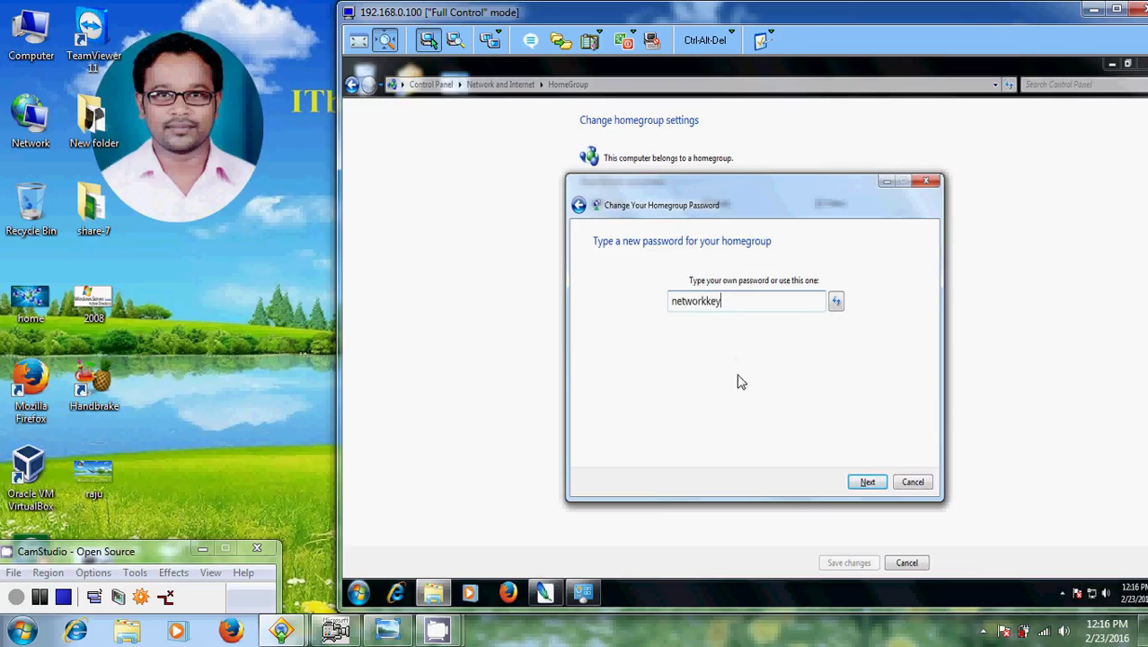
left_click(866, 483)
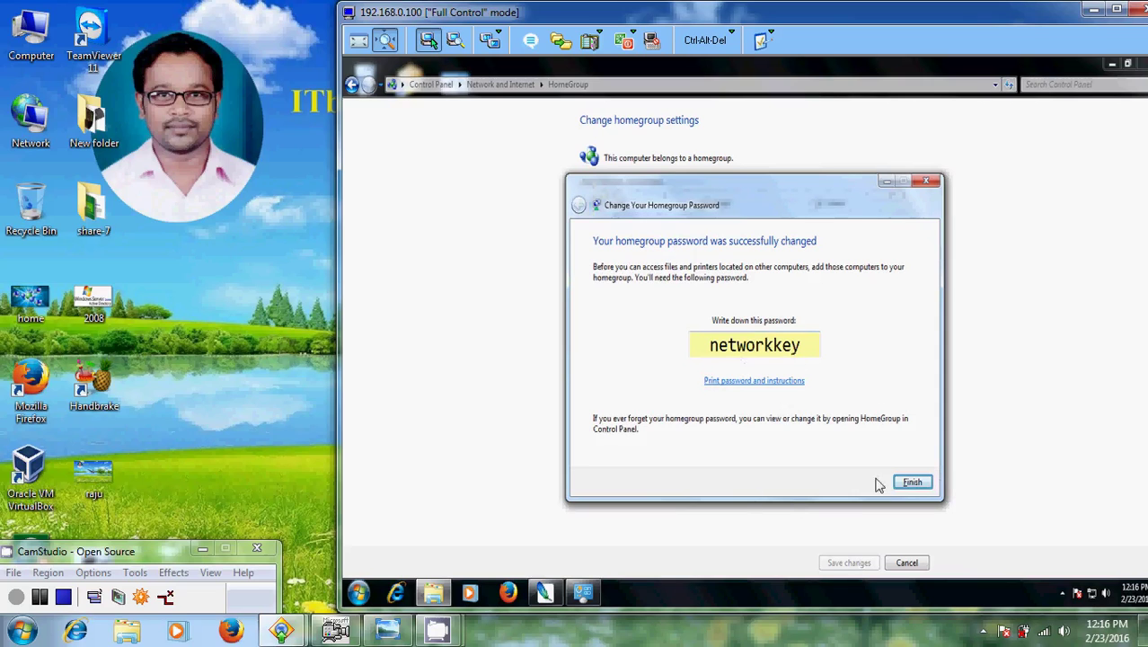
left_click(919, 480)
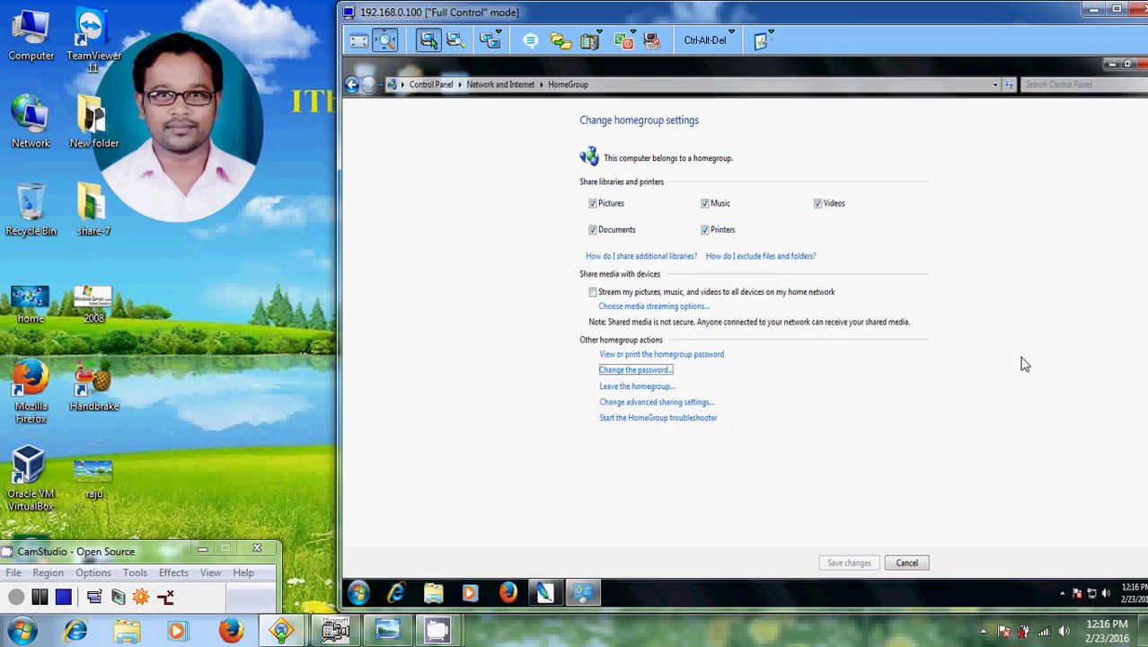
- Close the remote HomeGroup settings window and minimize the remote viewer
left_click_drag(888, 12, 816, 11)
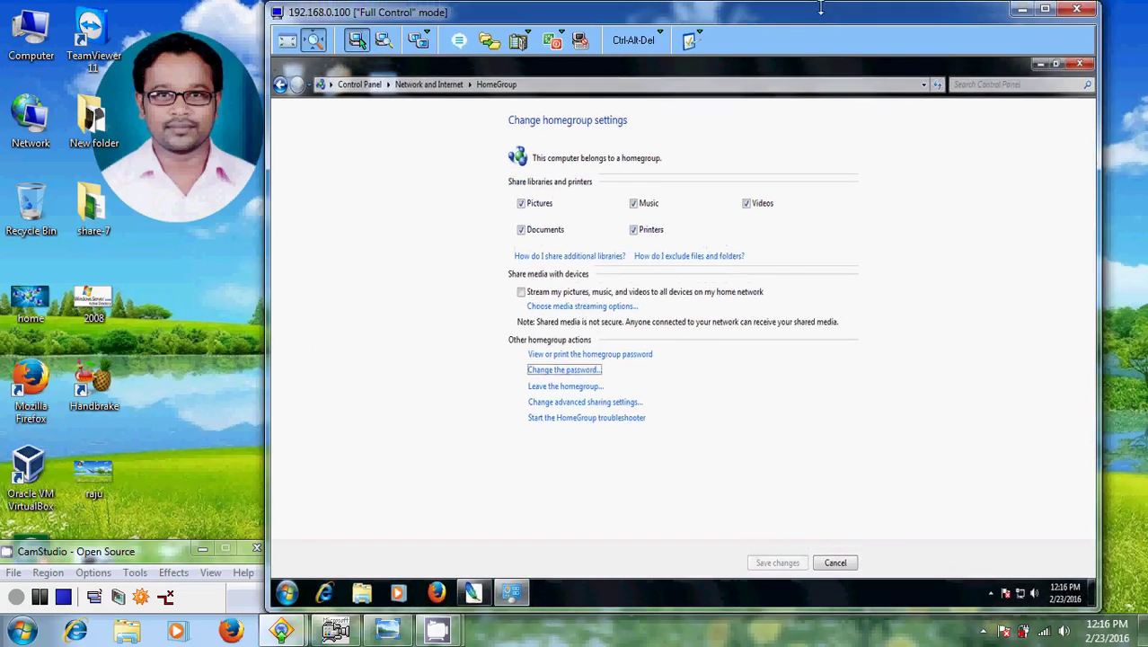
left_click(1083, 65)
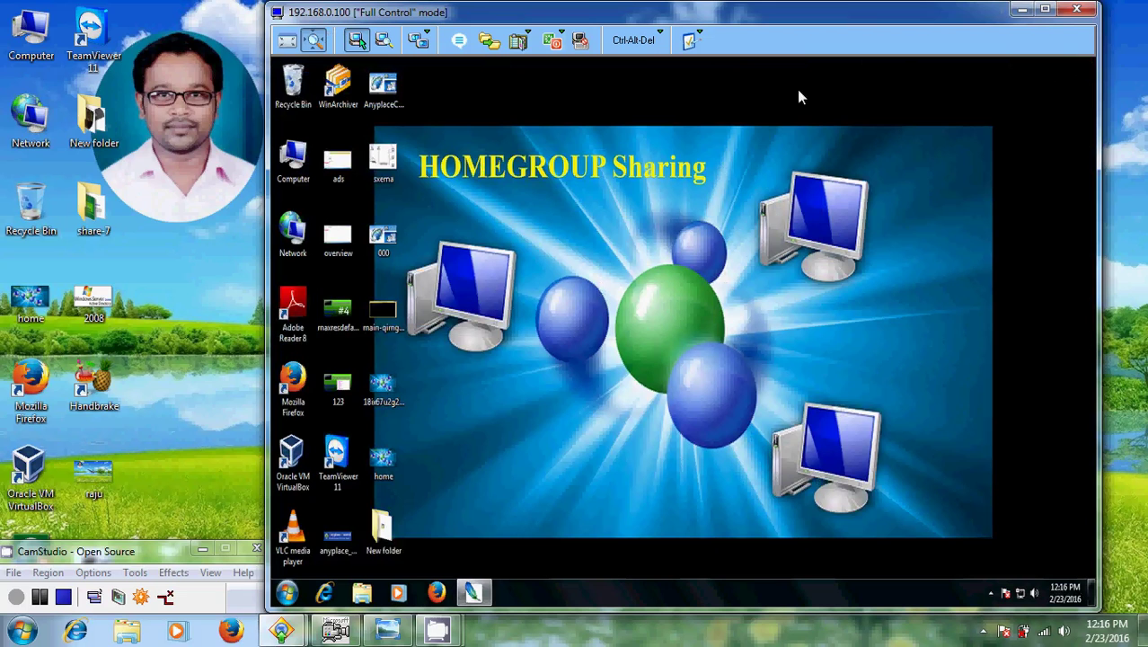
left_click(1022, 11)
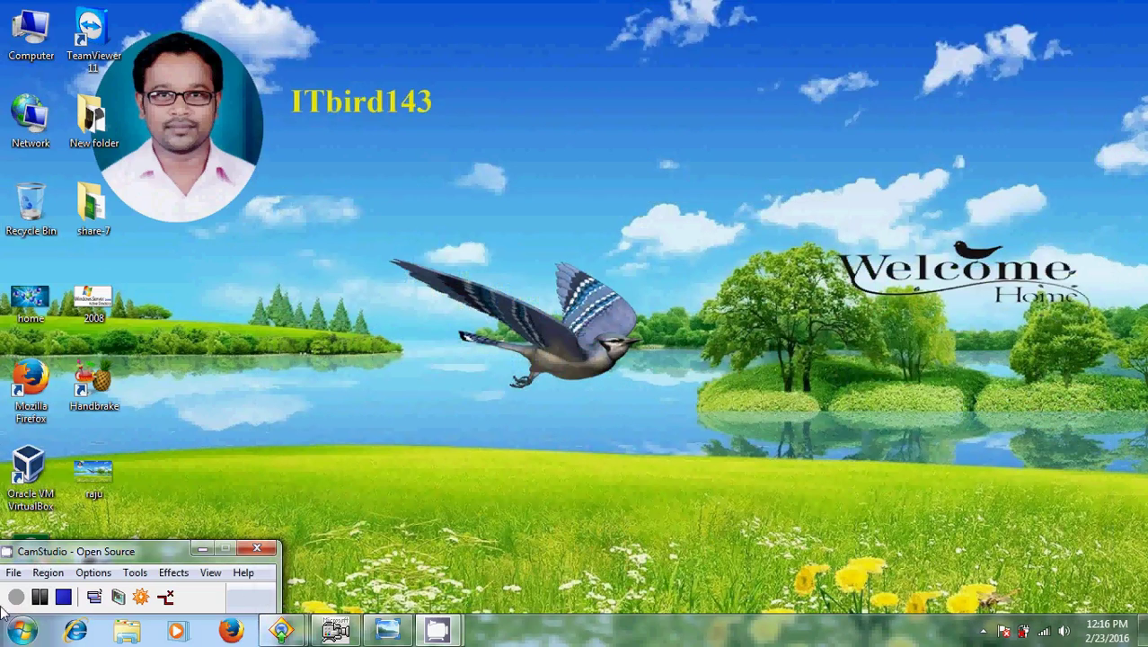
- On the local PC, open HomeGroup settings and start joining SYS2's homegroup
left_click(22, 631)
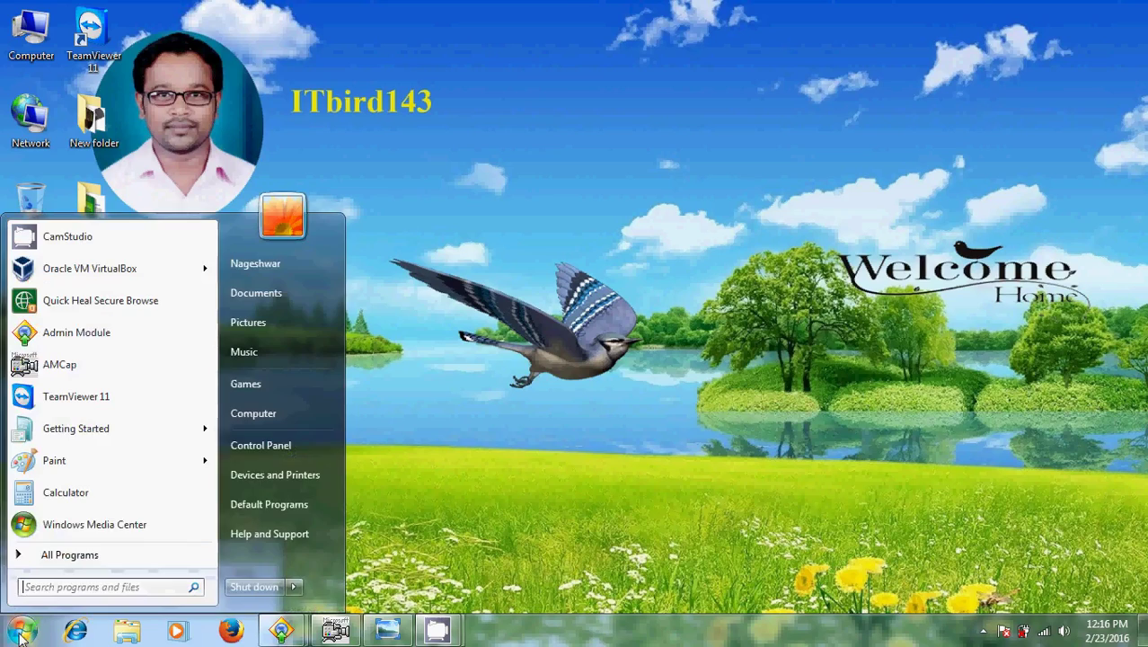
left_click(259, 445)
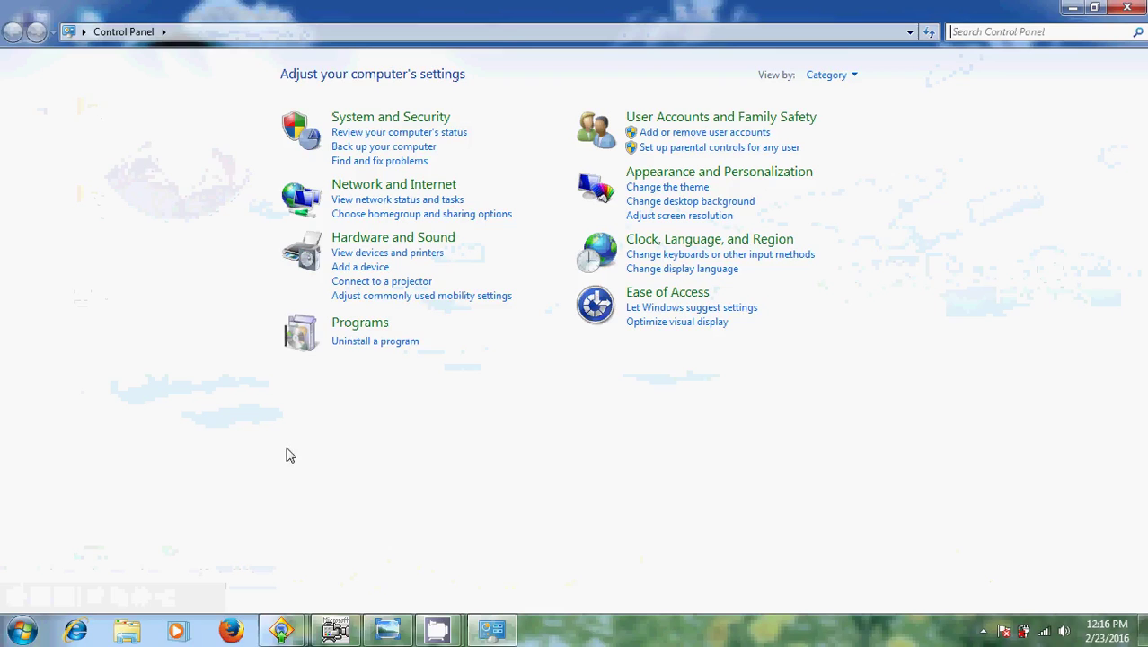
left_click(410, 219)
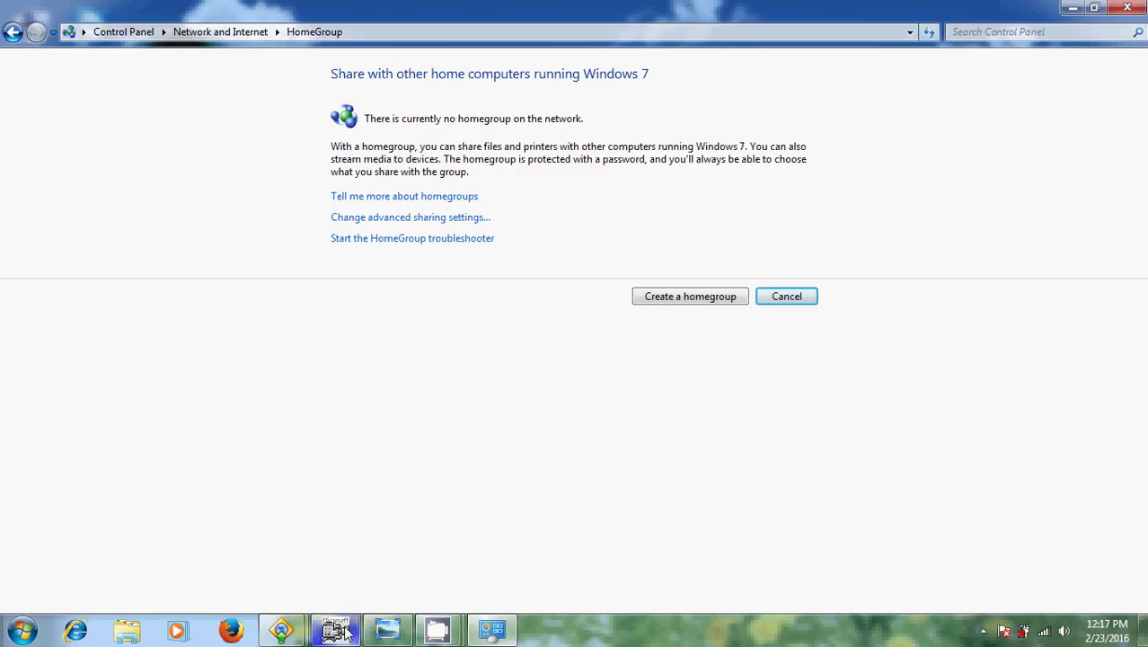
left_click(285, 487)
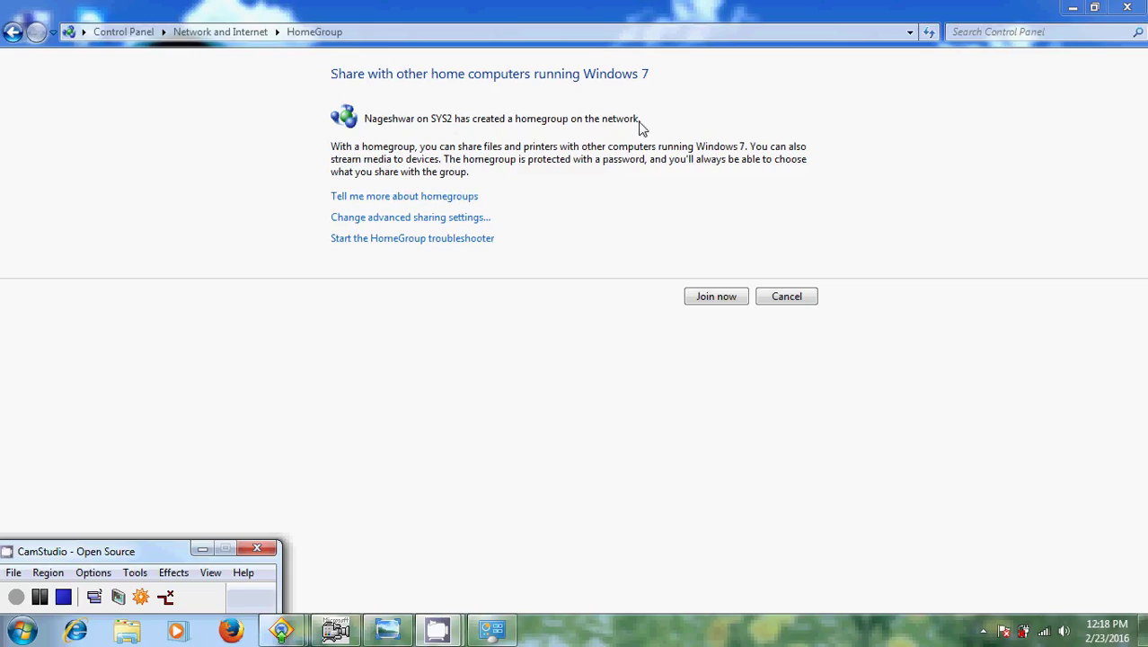
left_click(716, 297)
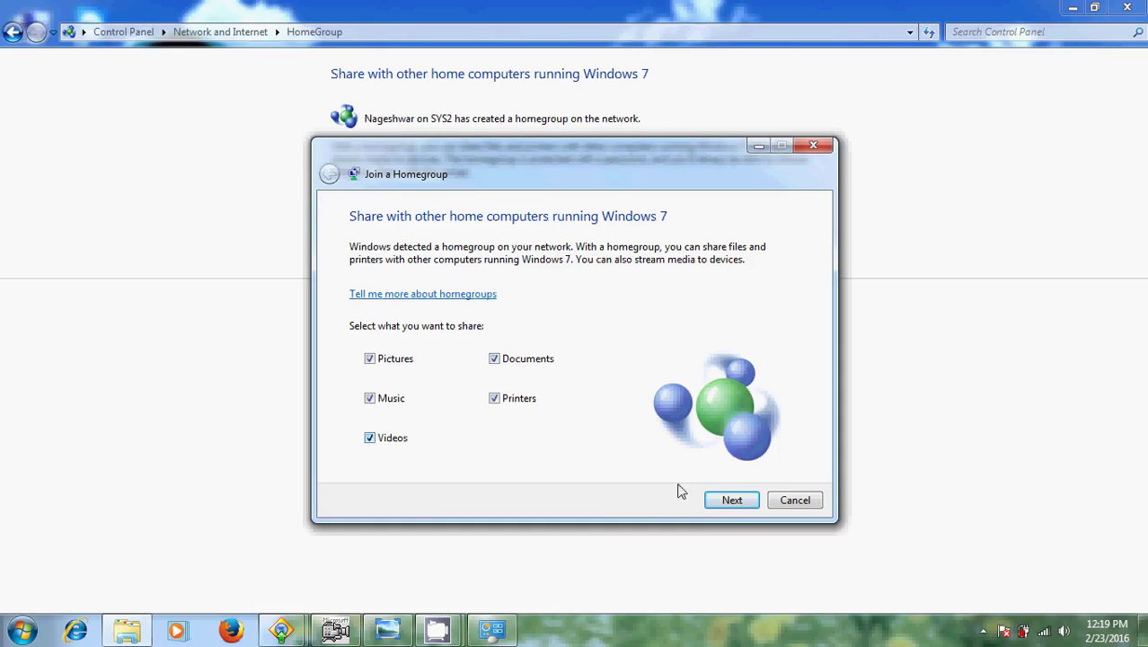
- Join the homegroup with its password, keeping all five libraries and printers shared
left_click(732, 501)
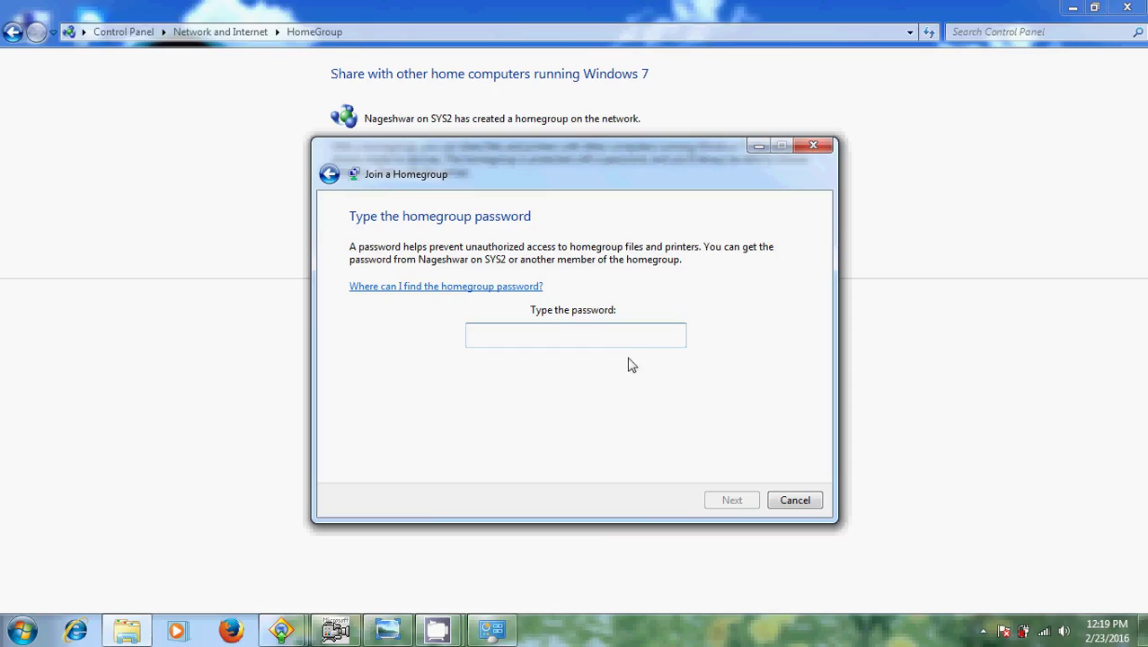
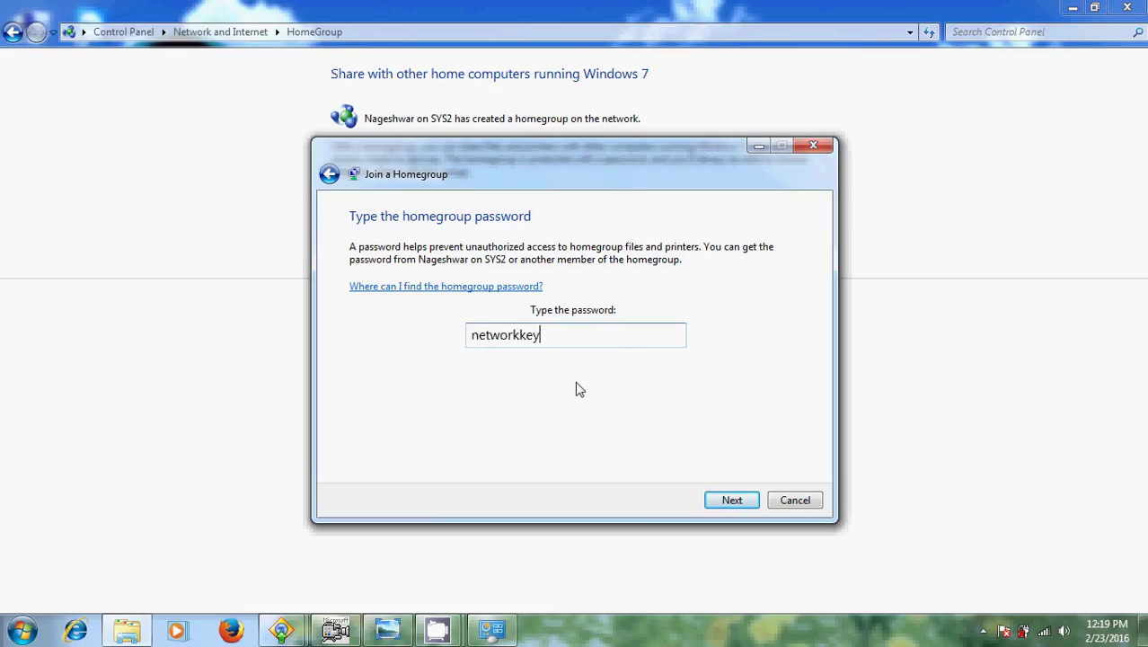
left_click(732, 501)
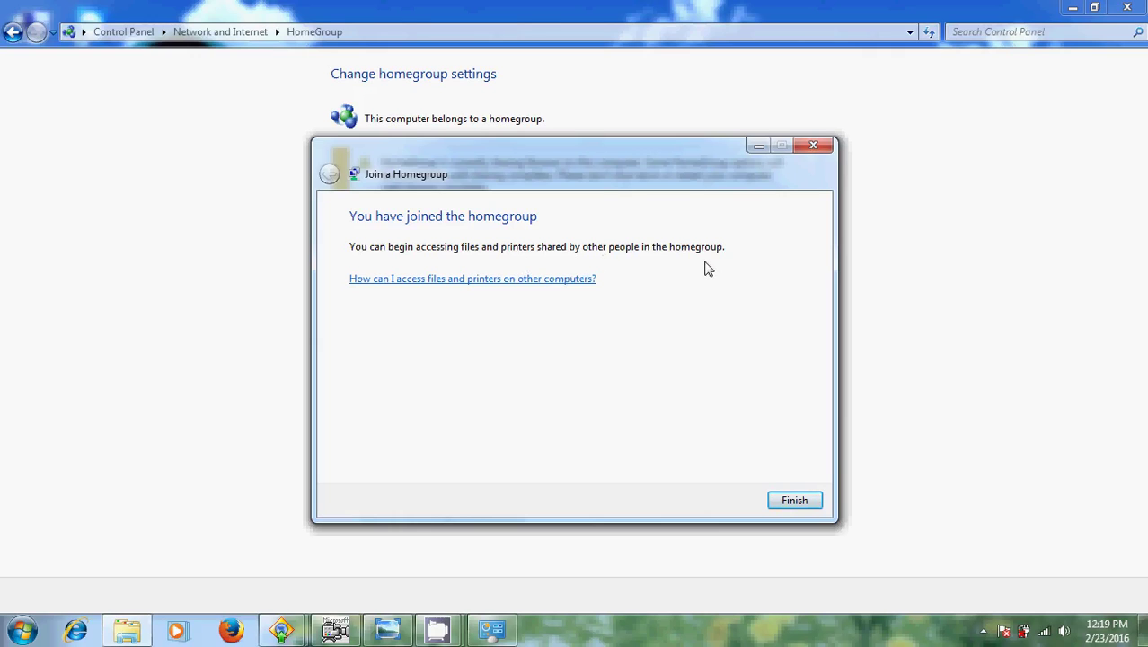
left_click(794, 503)
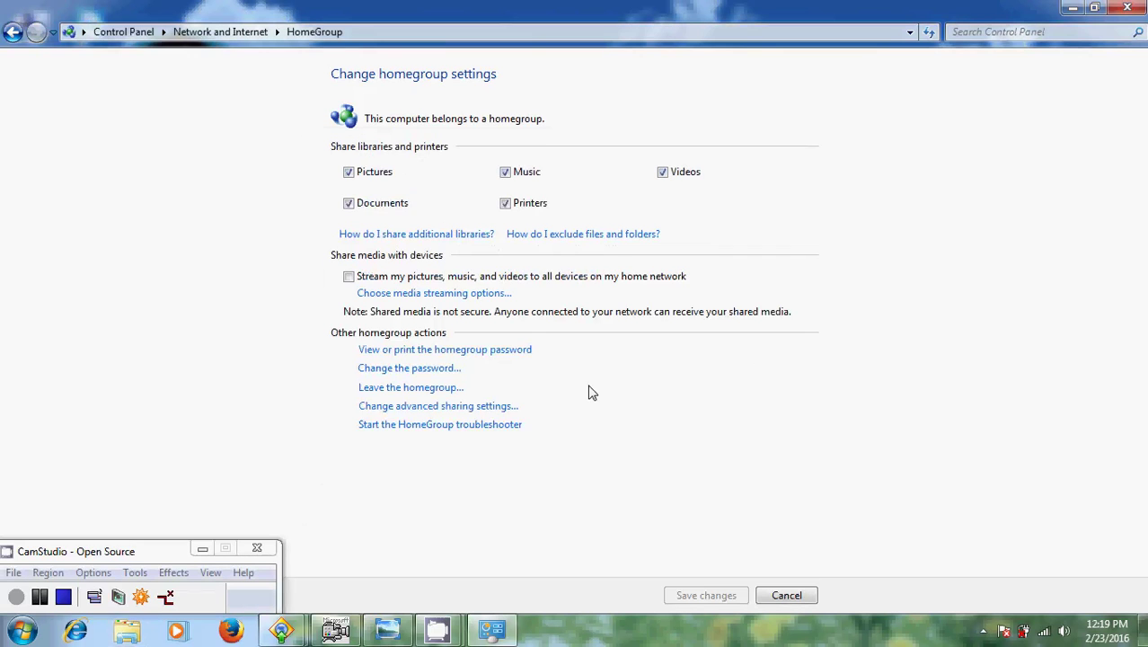
- Close local HomeGroup settings and open the remote PC's Documents library
left_click(1128, 8)
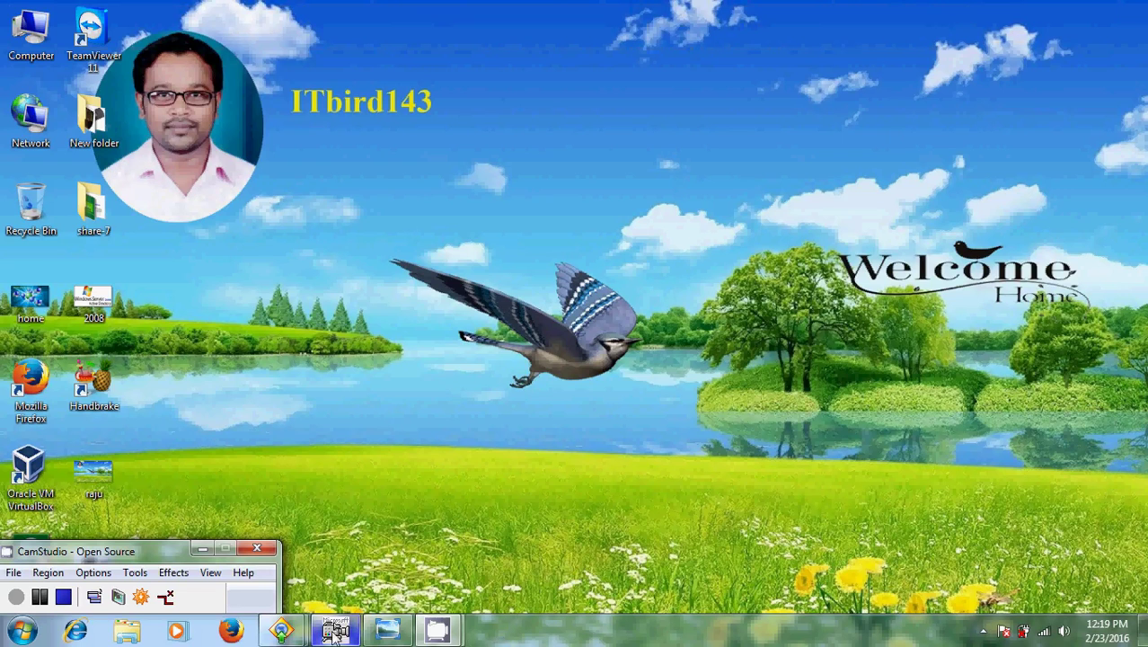
mouse_move(287, 636)
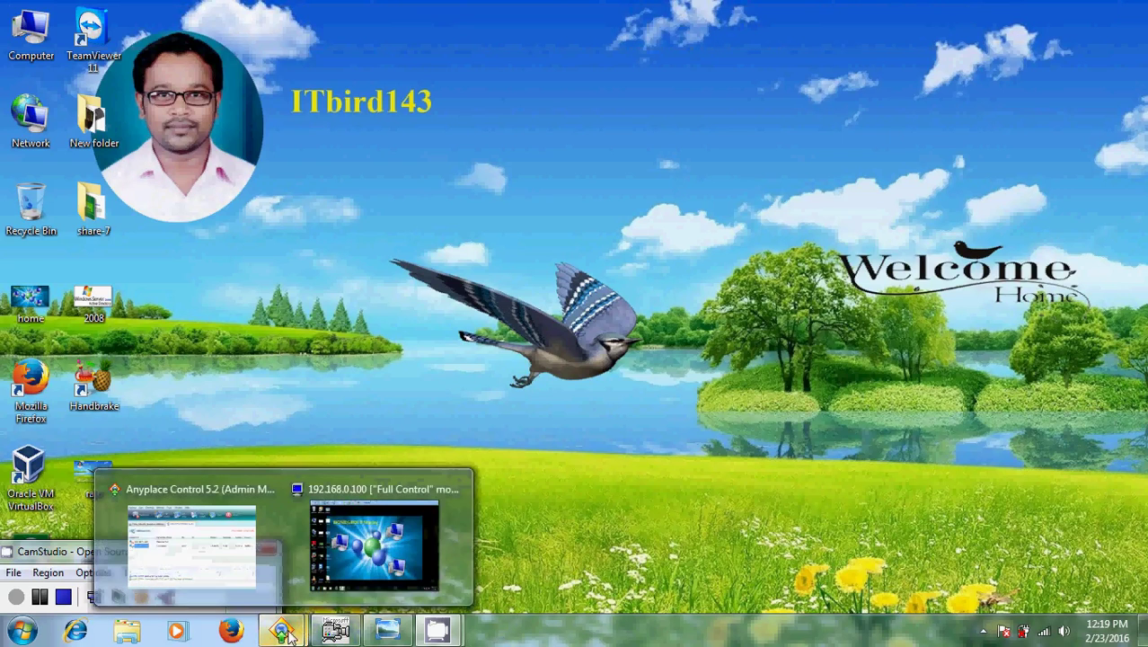
left_click(378, 526)
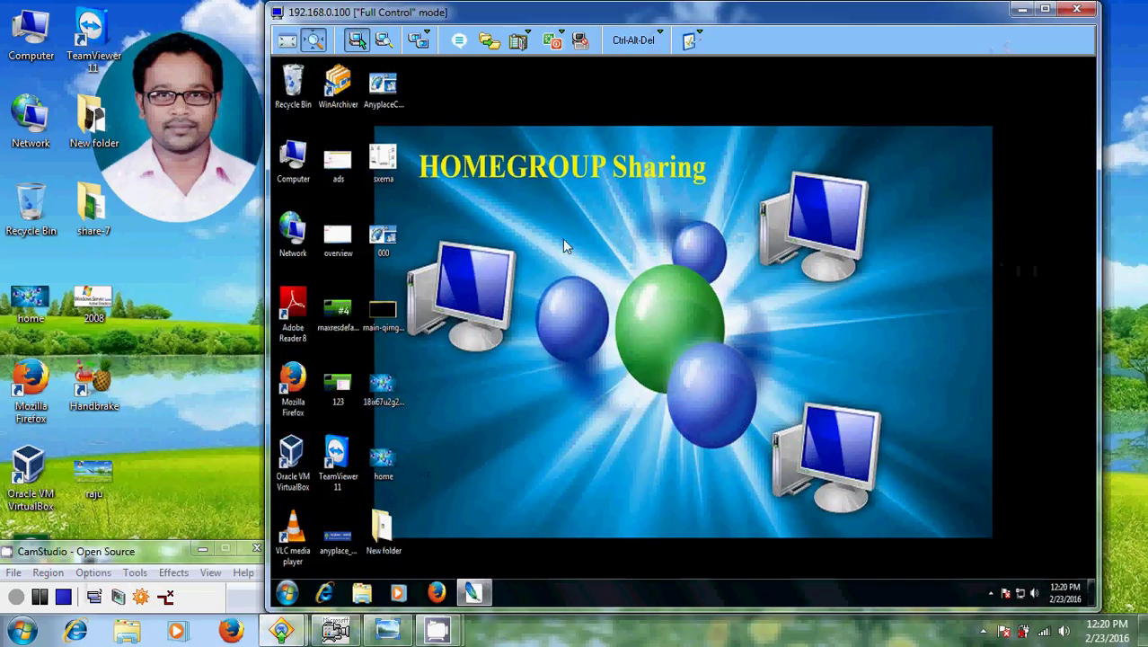
double_click(304, 158)
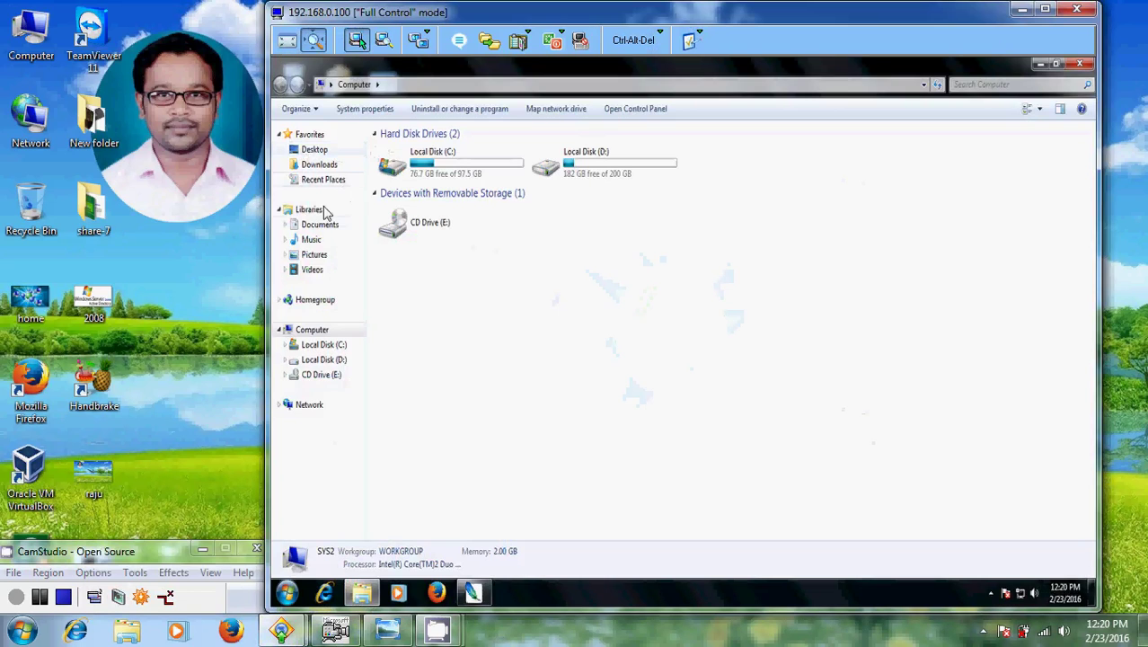
left_click(309, 211)
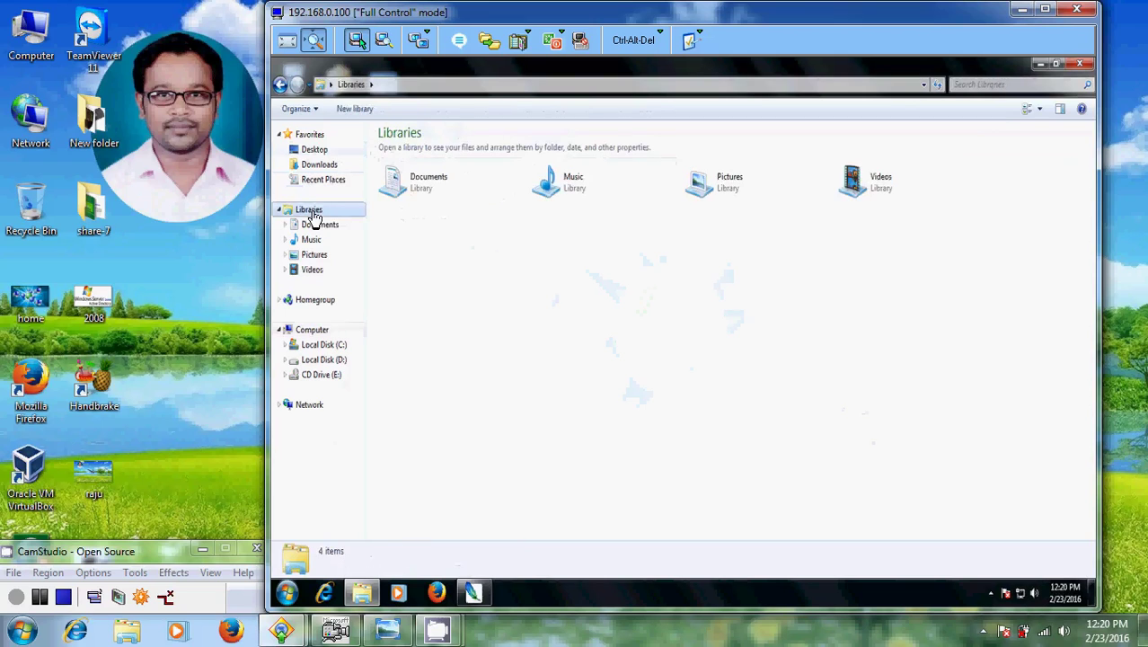
double_click(459, 188)
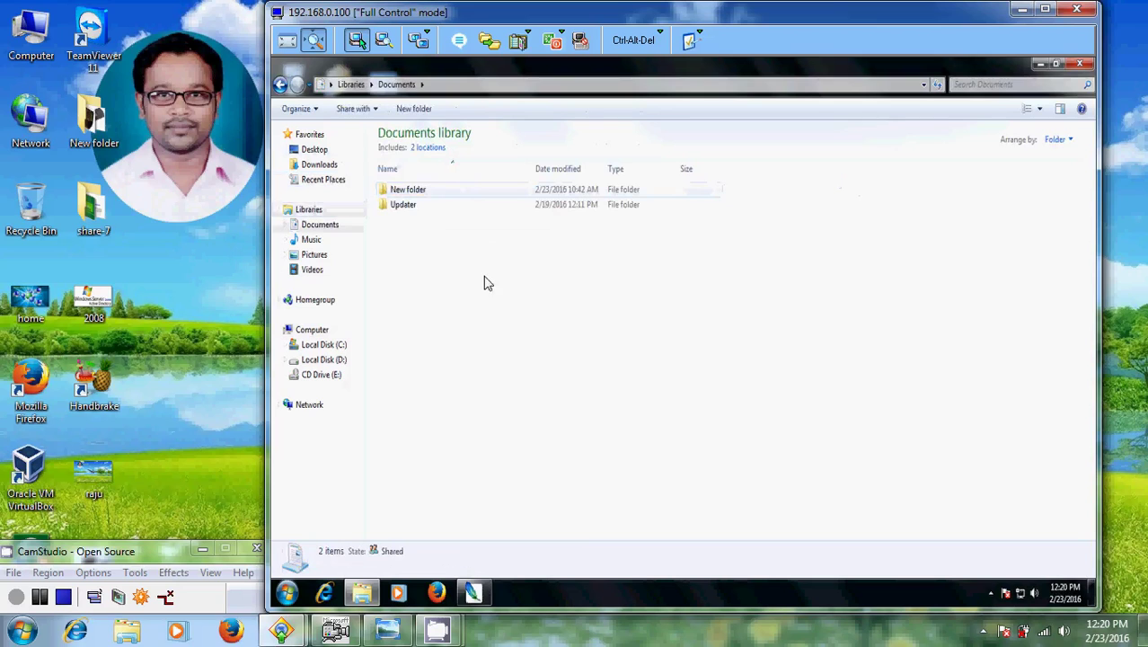
- Create a new text document named 'trial' in the remote Documents library
right_click(482, 266)
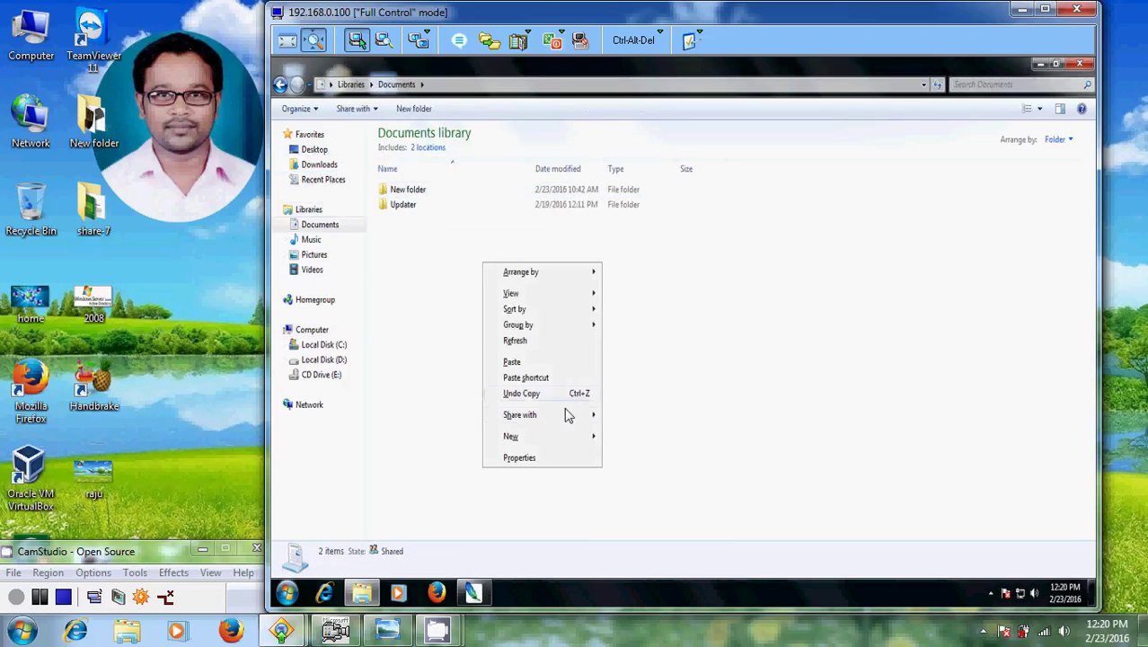
mouse_move(554, 417)
mouse_move(571, 440)
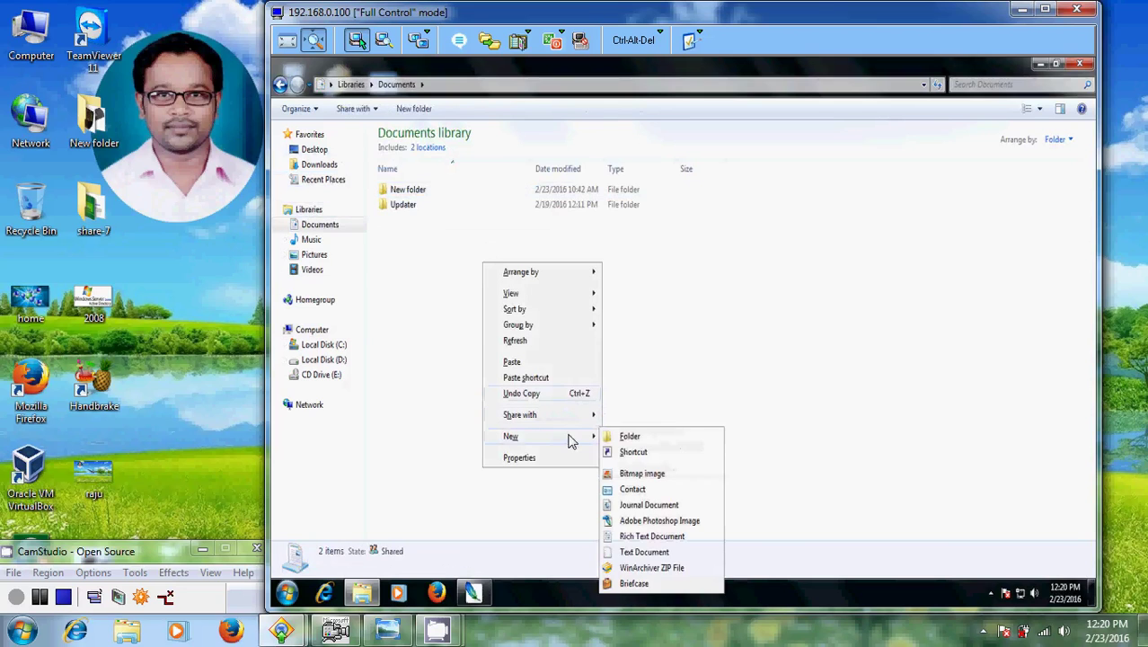
left_click(655, 552)
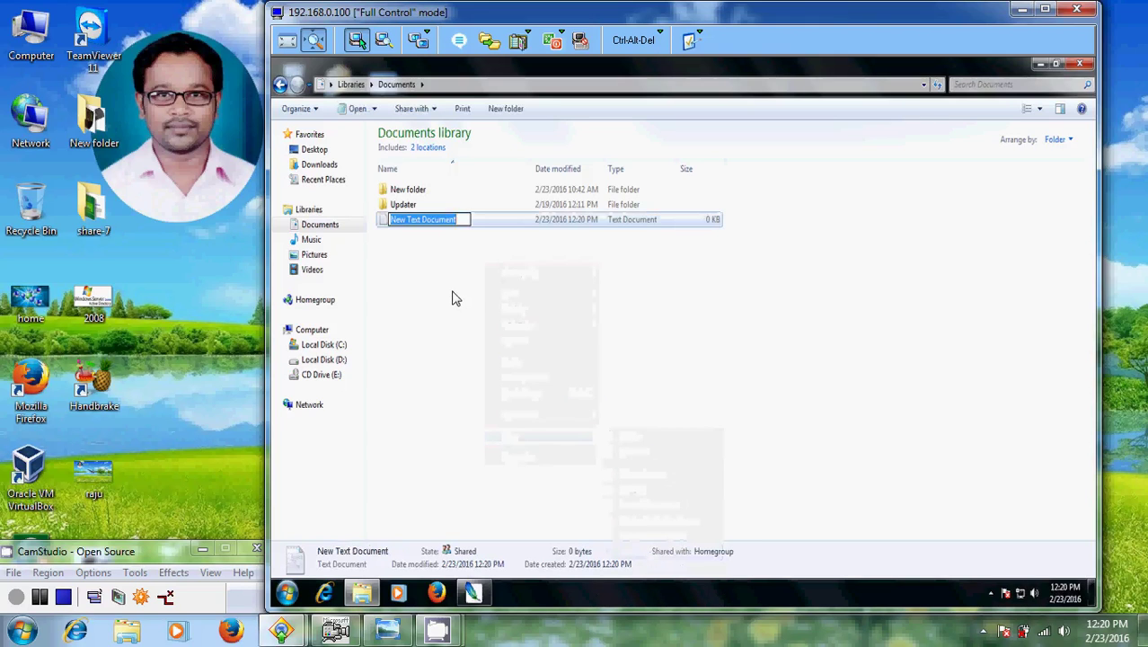
type("tria")
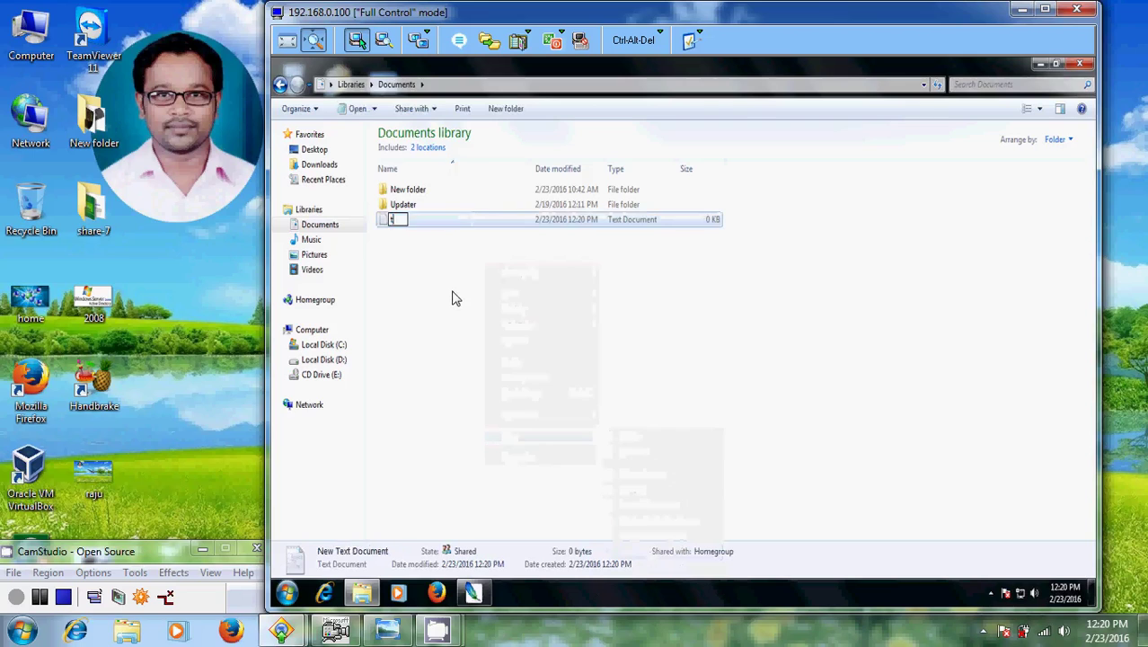
type("l")
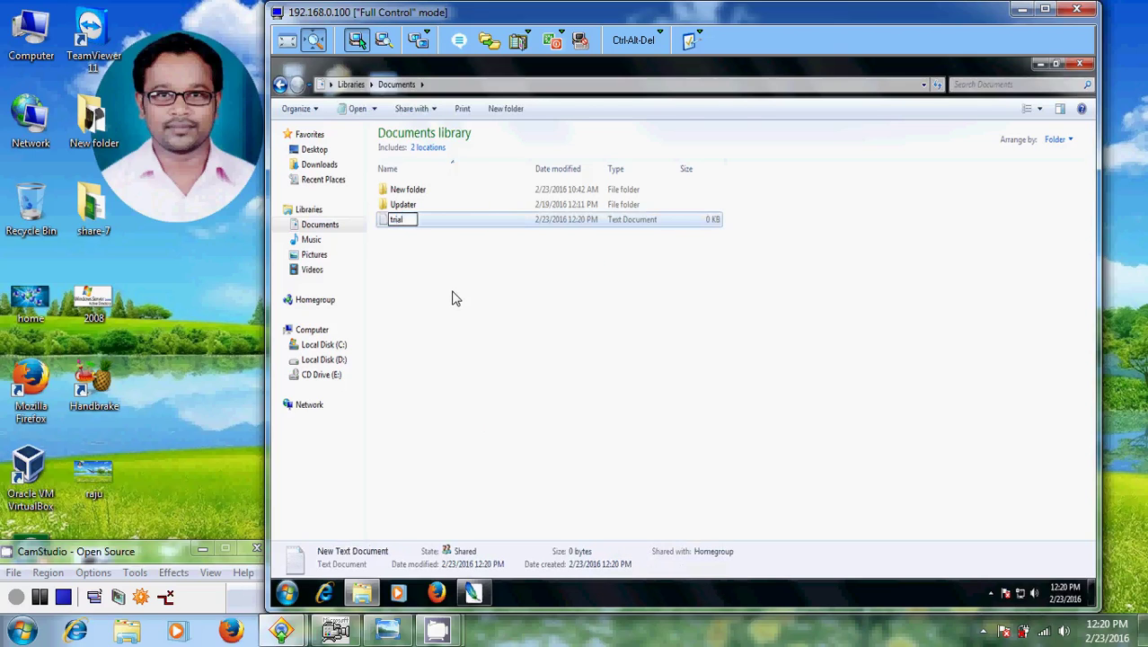
key("Return")
key("Return")
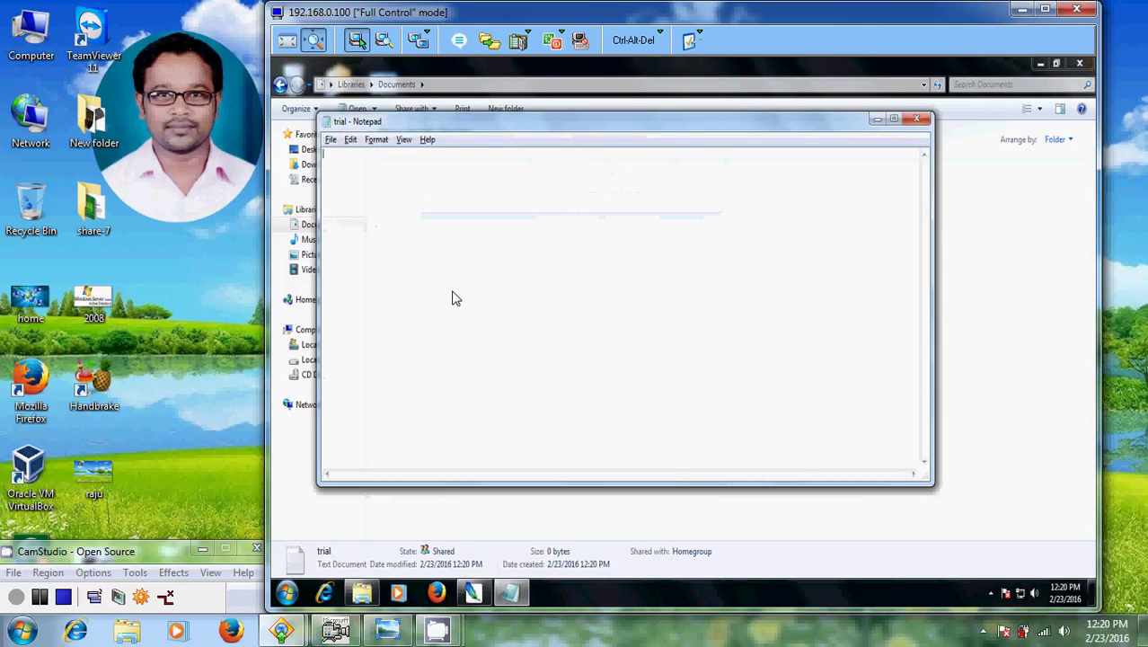
- Save 'hai homegroup' into trial, close Notepad, and minimize the remote viewer
type("ha")
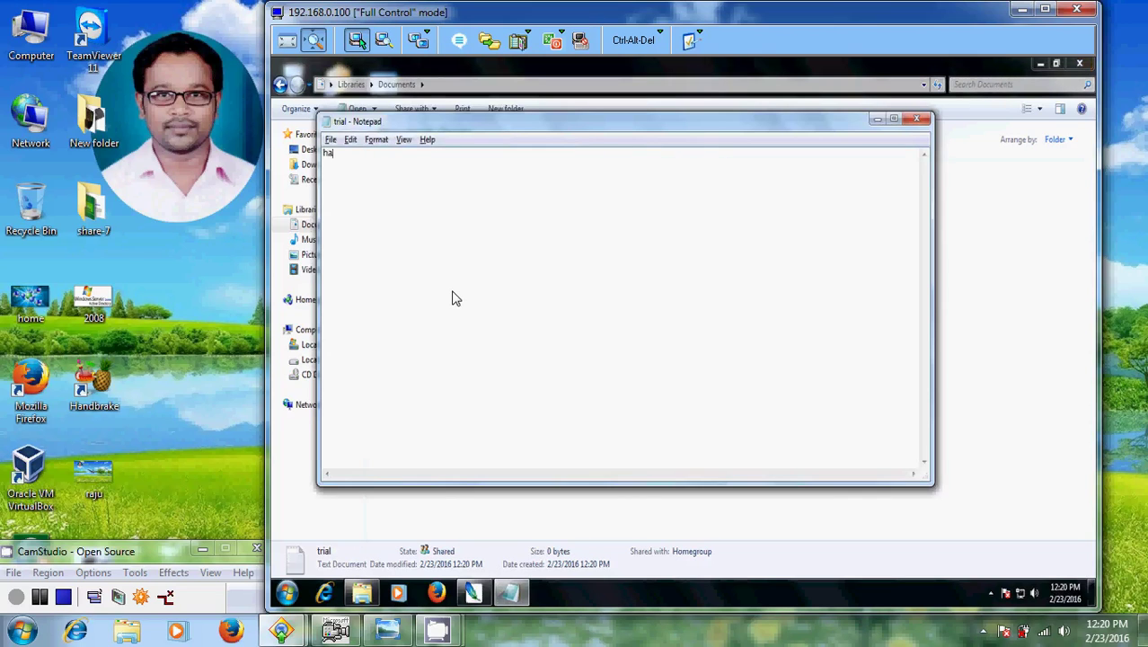
type("i homegrou")
left_click(332, 141)
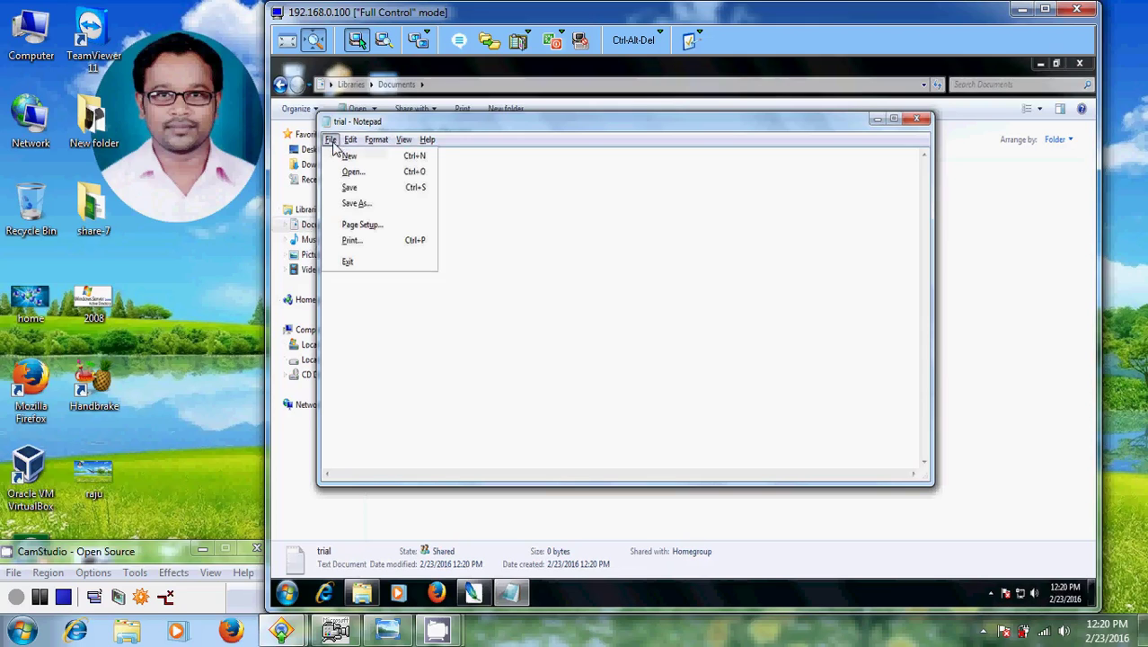
left_click(371, 190)
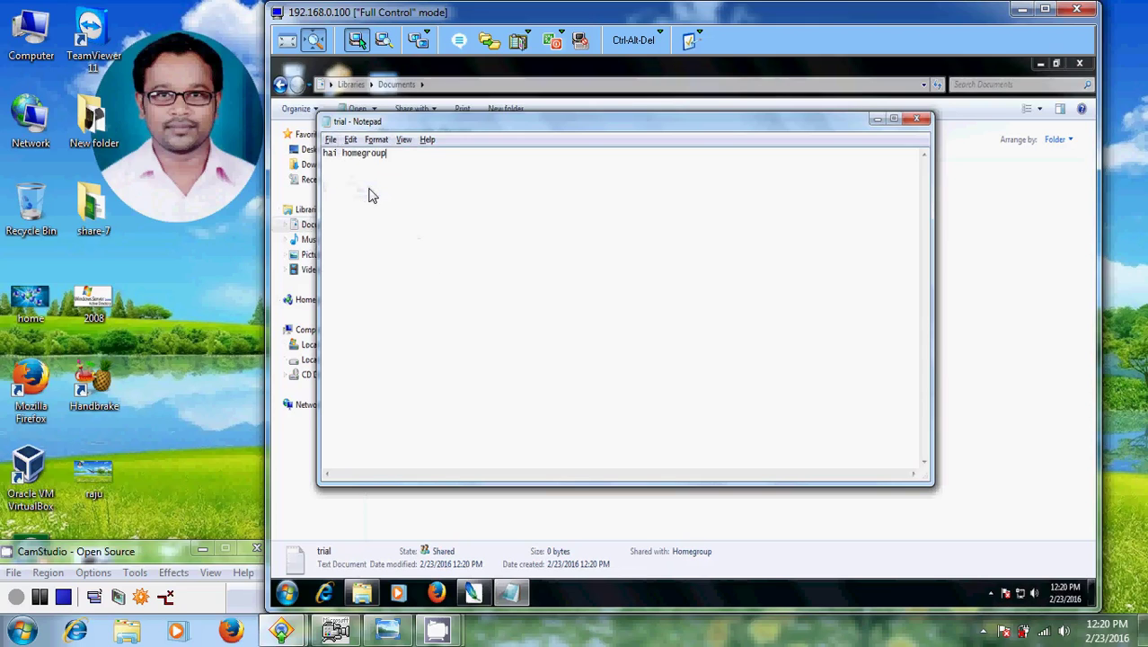
left_click(918, 120)
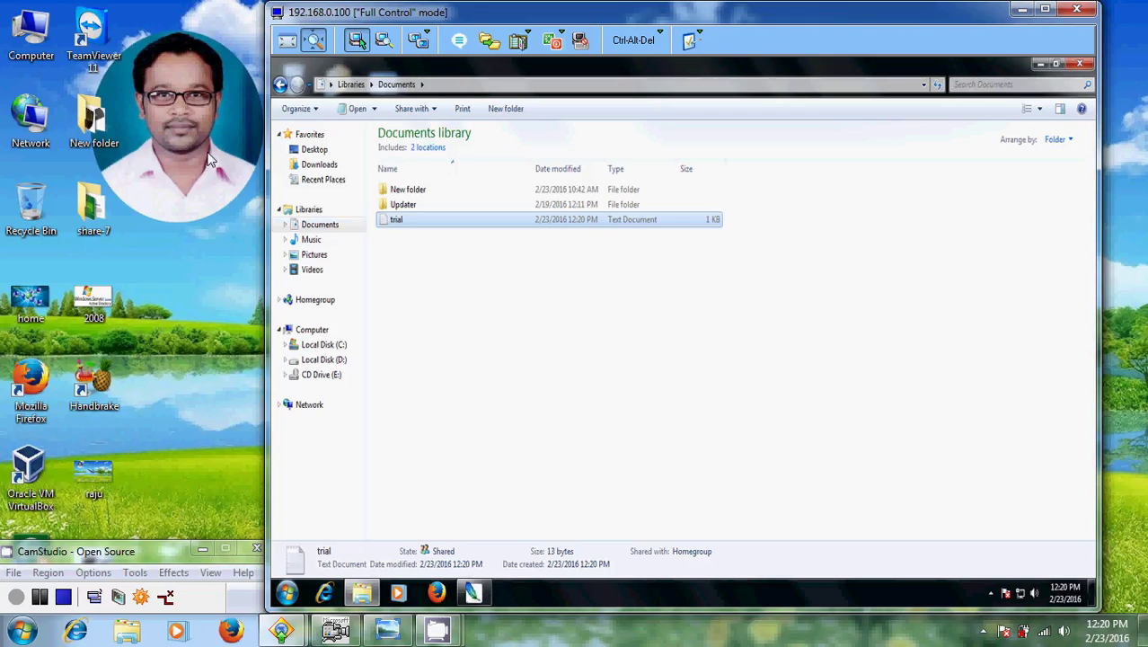
left_click(1023, 9)
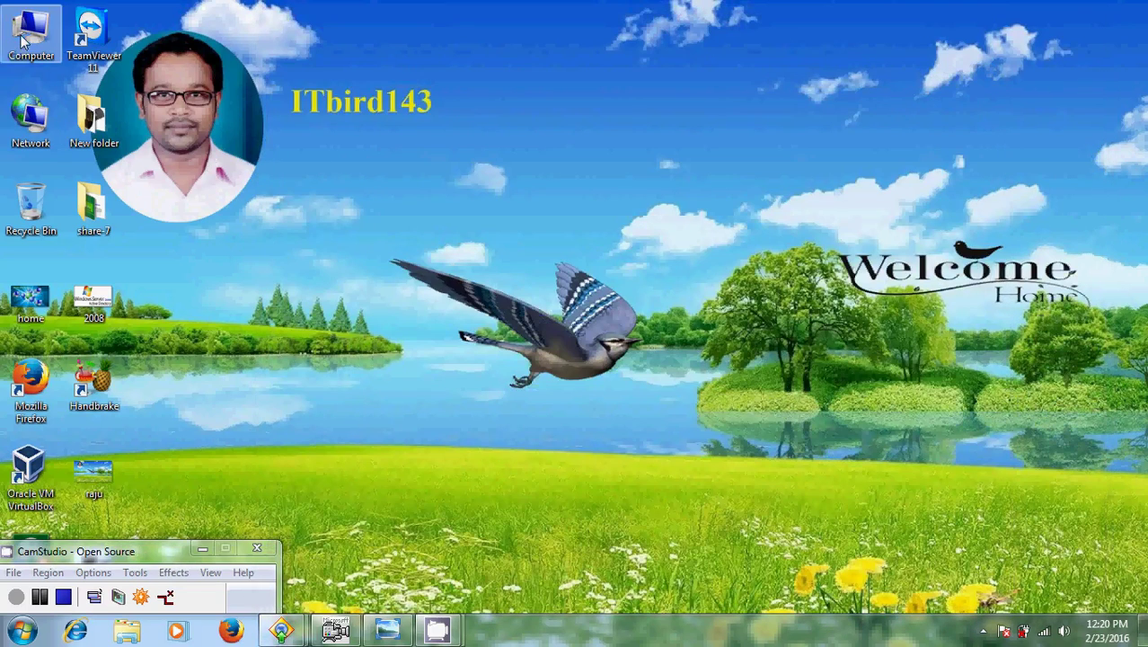
- Browse Network to SYS2's Users share and My Documents, and open trial in Notepad
double_click(25, 34)
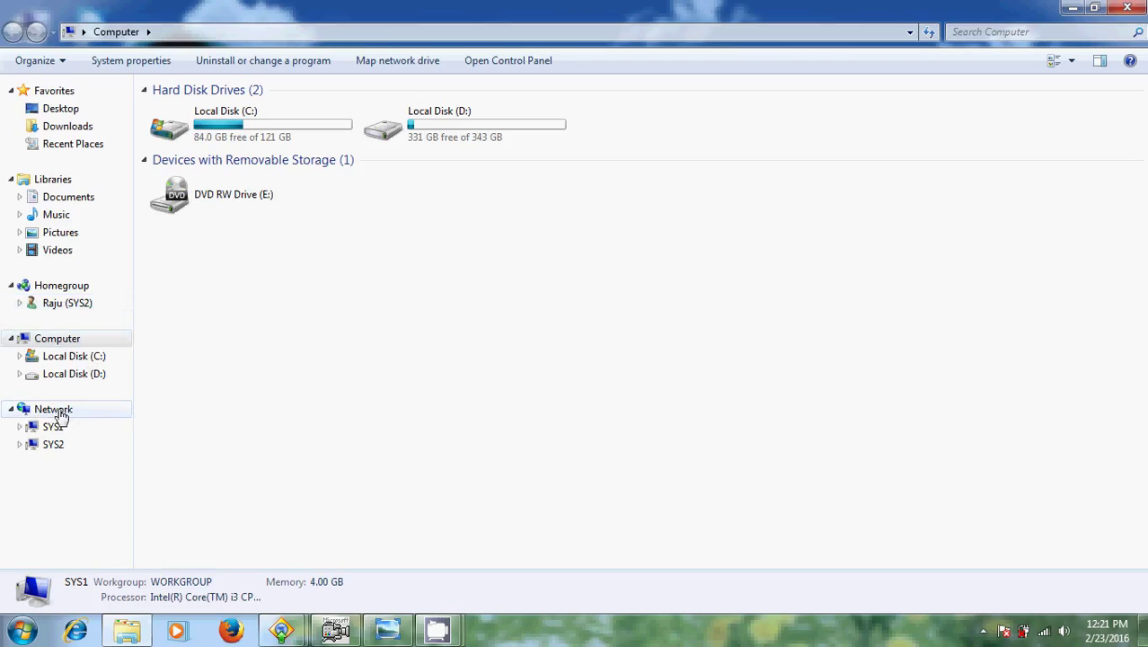
left_click(54, 409)
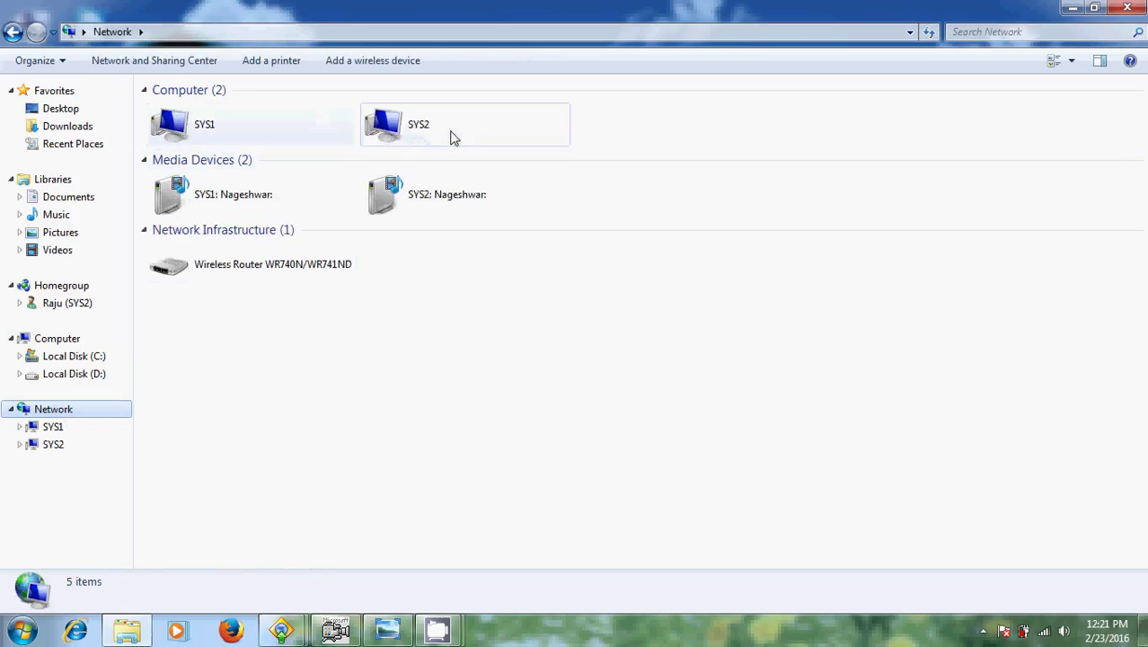
double_click(381, 127)
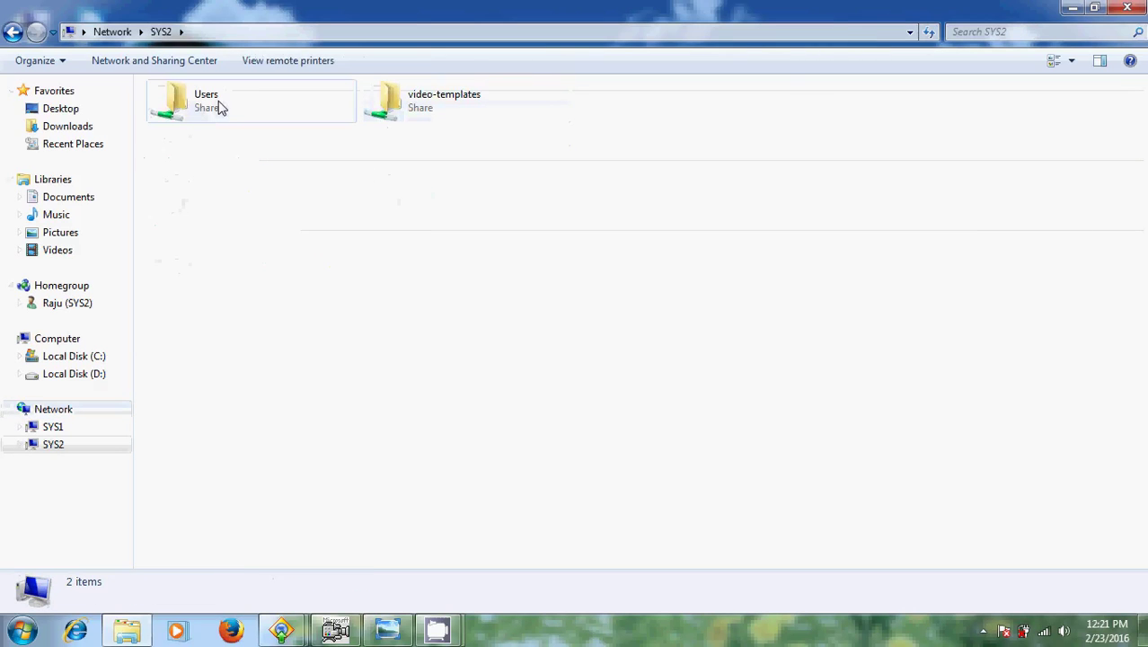
double_click(221, 109)
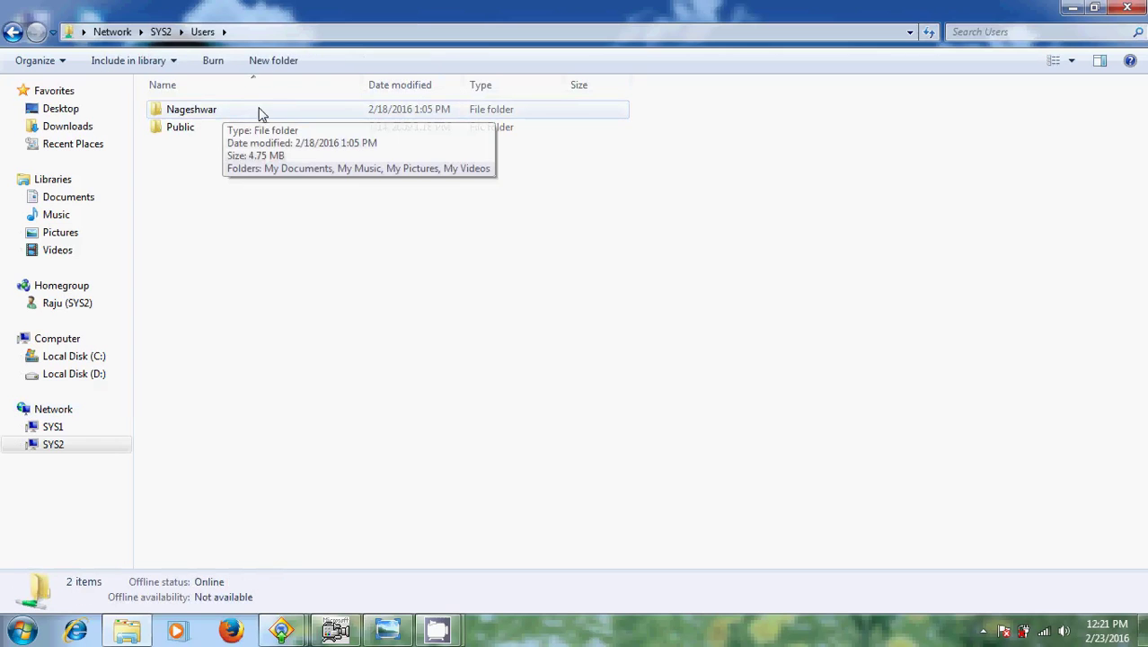
double_click(261, 112)
double_click(289, 110)
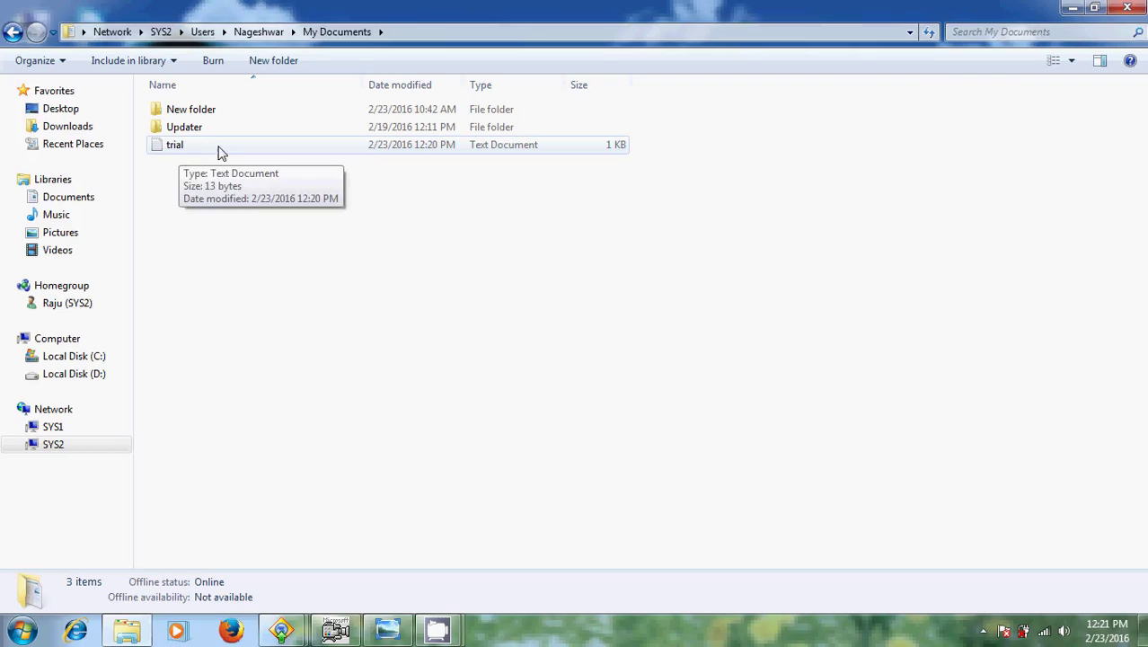
double_click(219, 147)
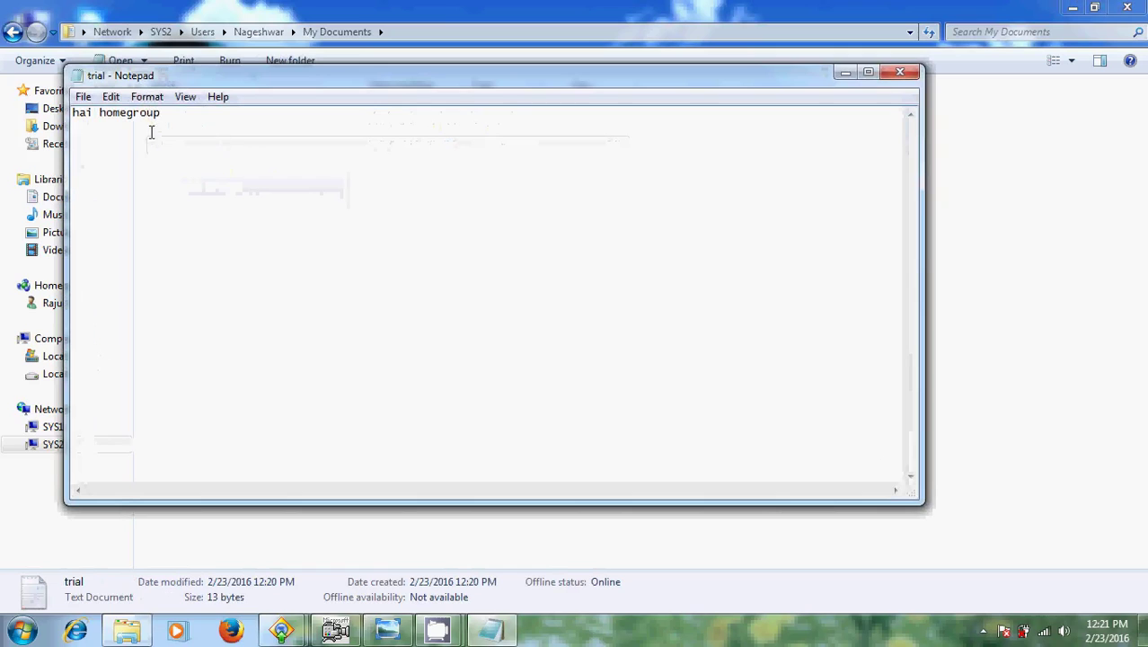
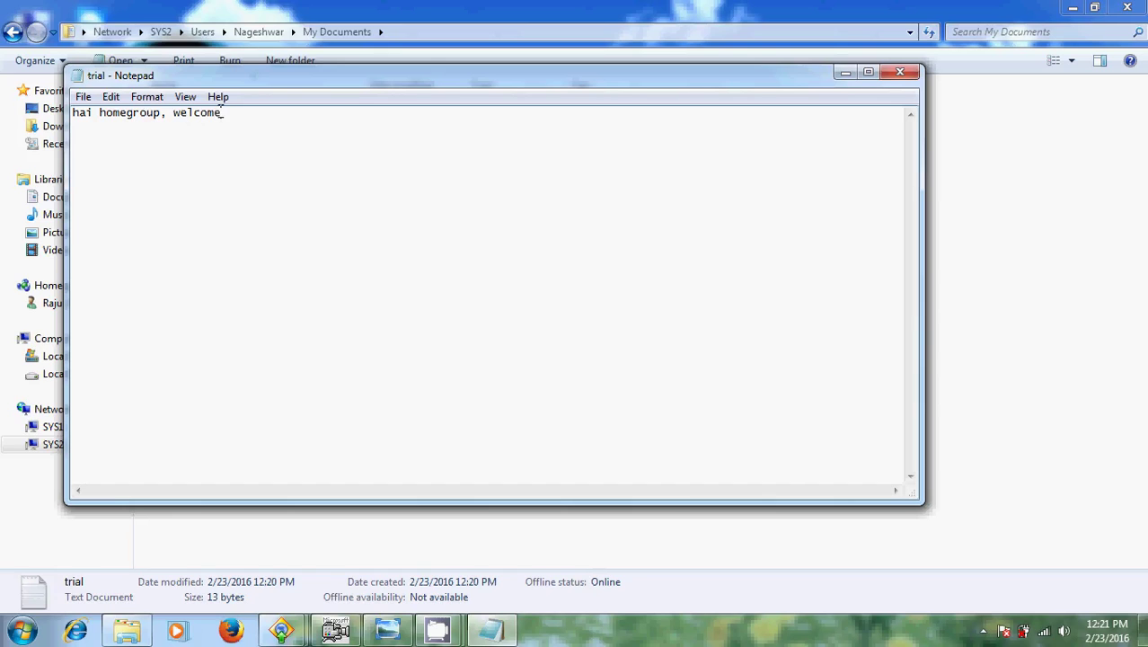
- Try saving the file as trial.txt over the existing one, then dismiss the Access is denied error
left_click(85, 98)
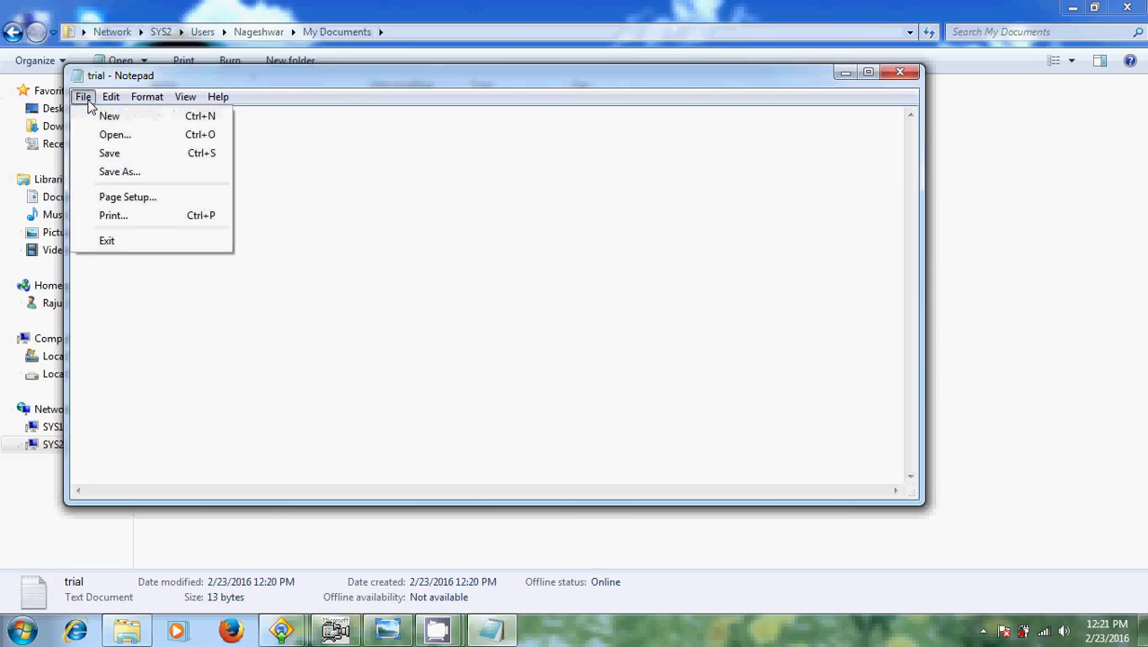
left_click(164, 158)
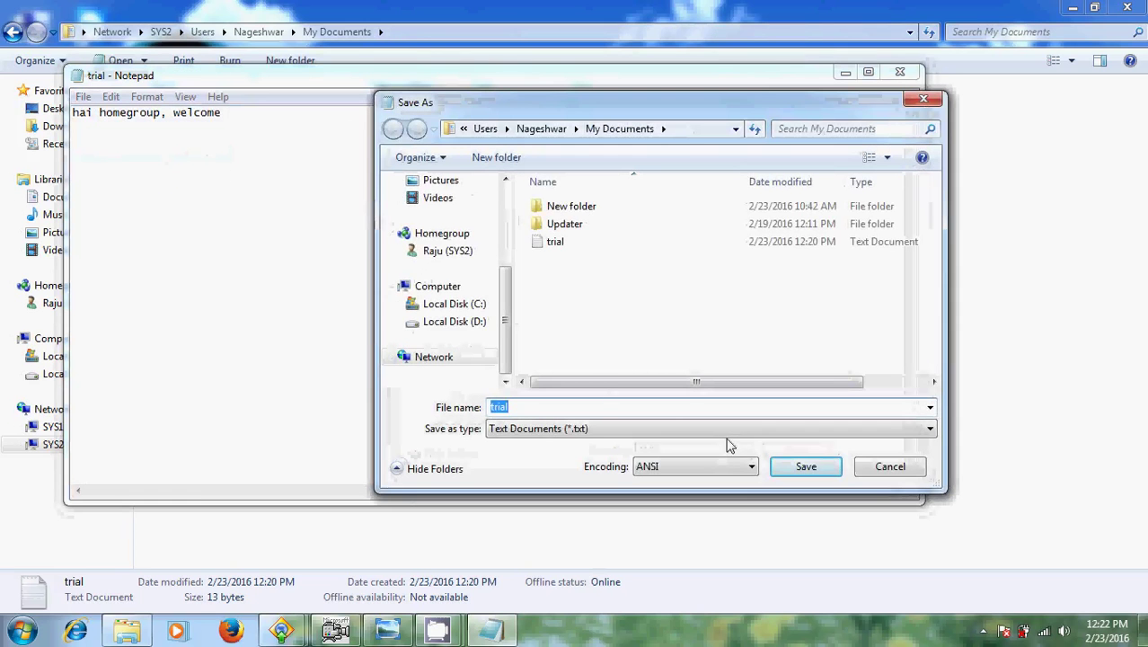
left_click(818, 471)
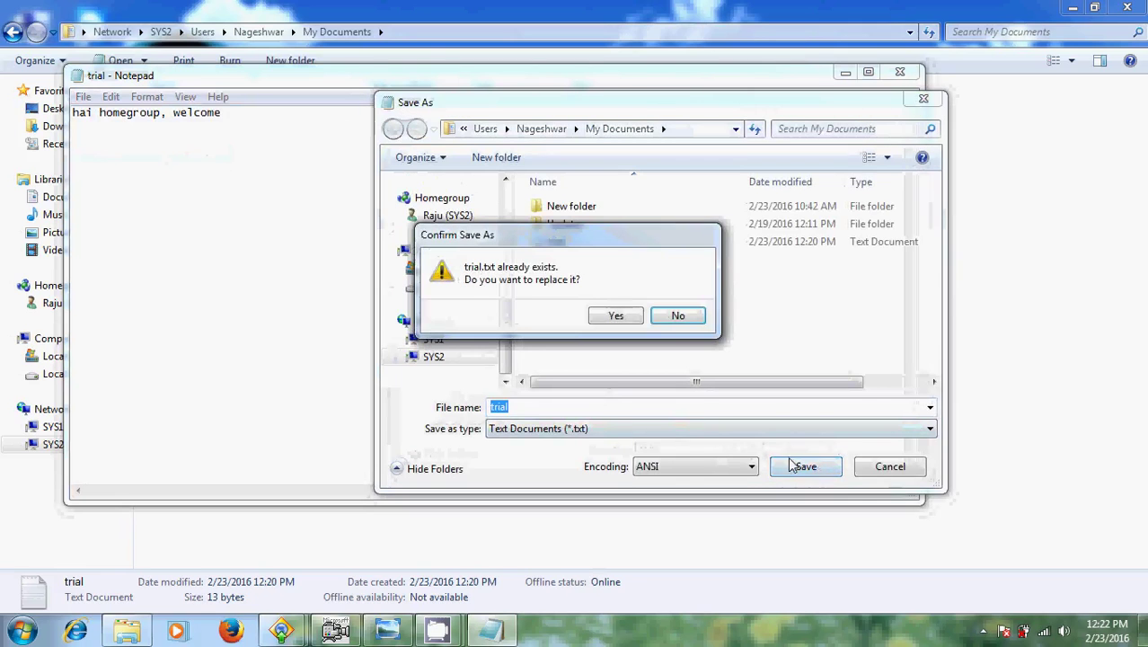
left_click(616, 317)
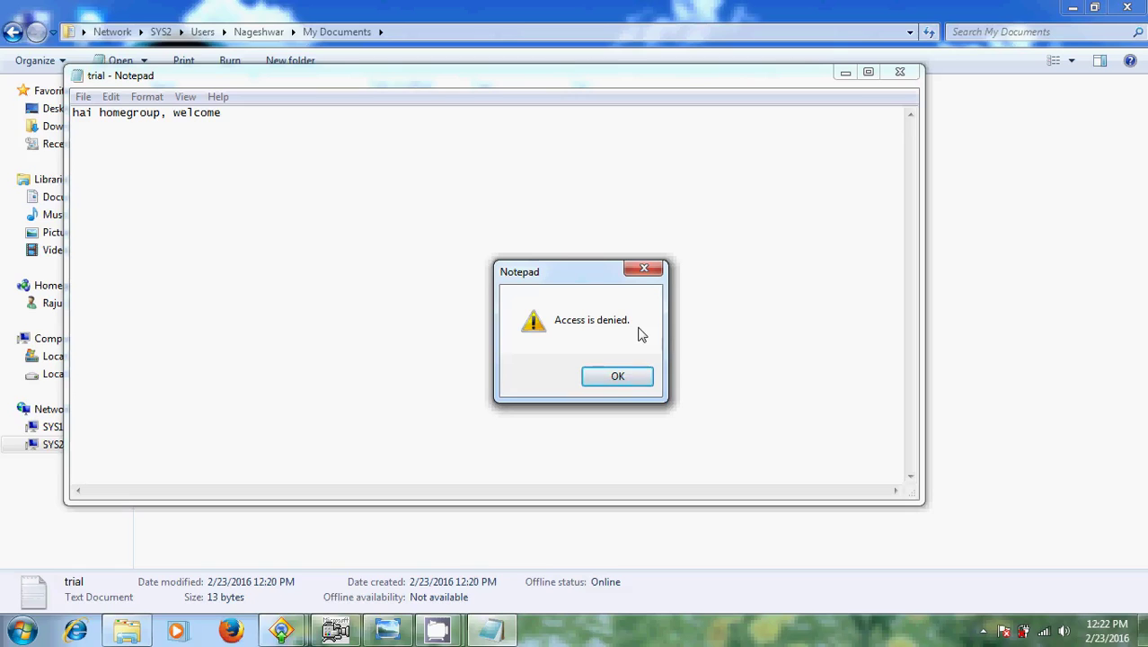
left_click(642, 379)
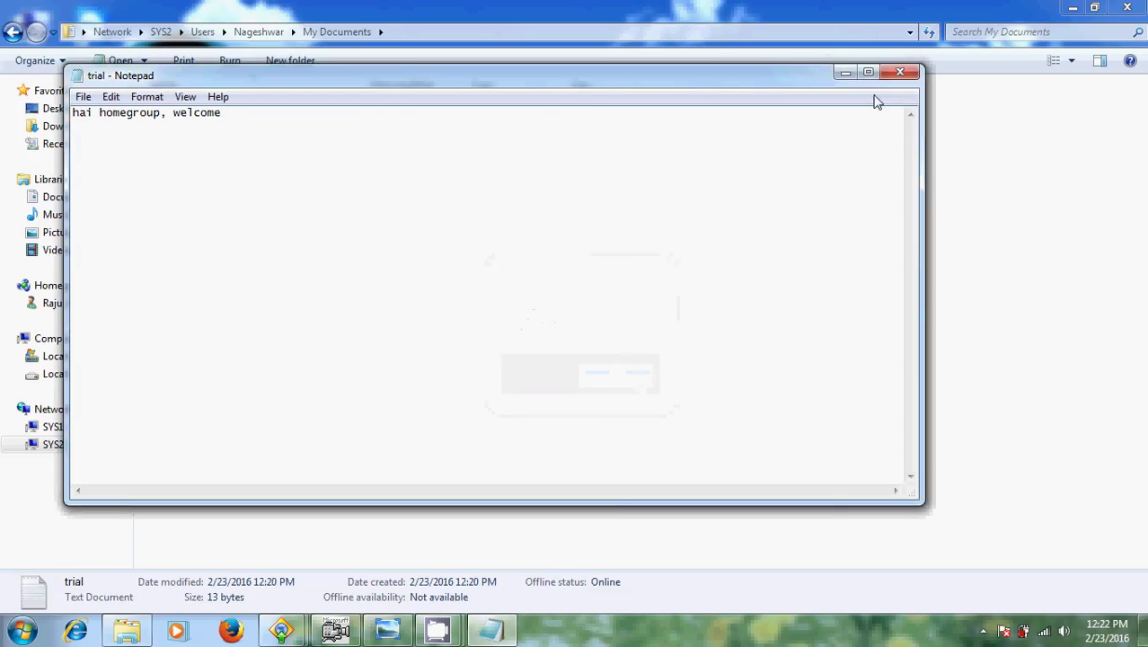
- Close Notepad without saving changes and bring the remote-control session window forward
left_click(899, 72)
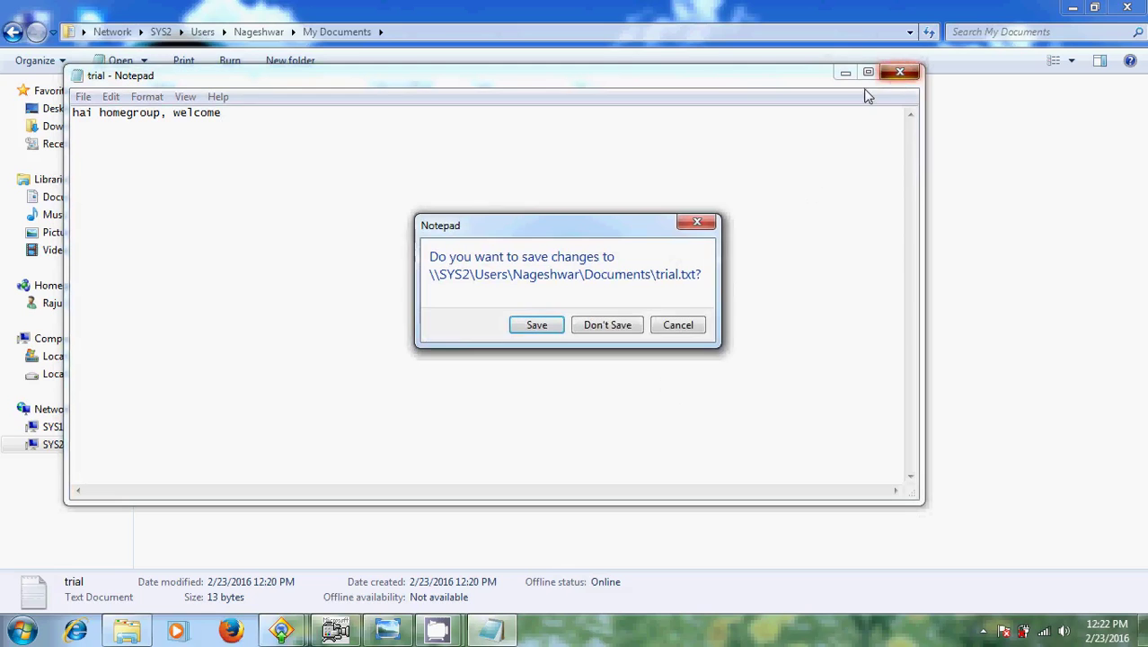
left_click(617, 327)
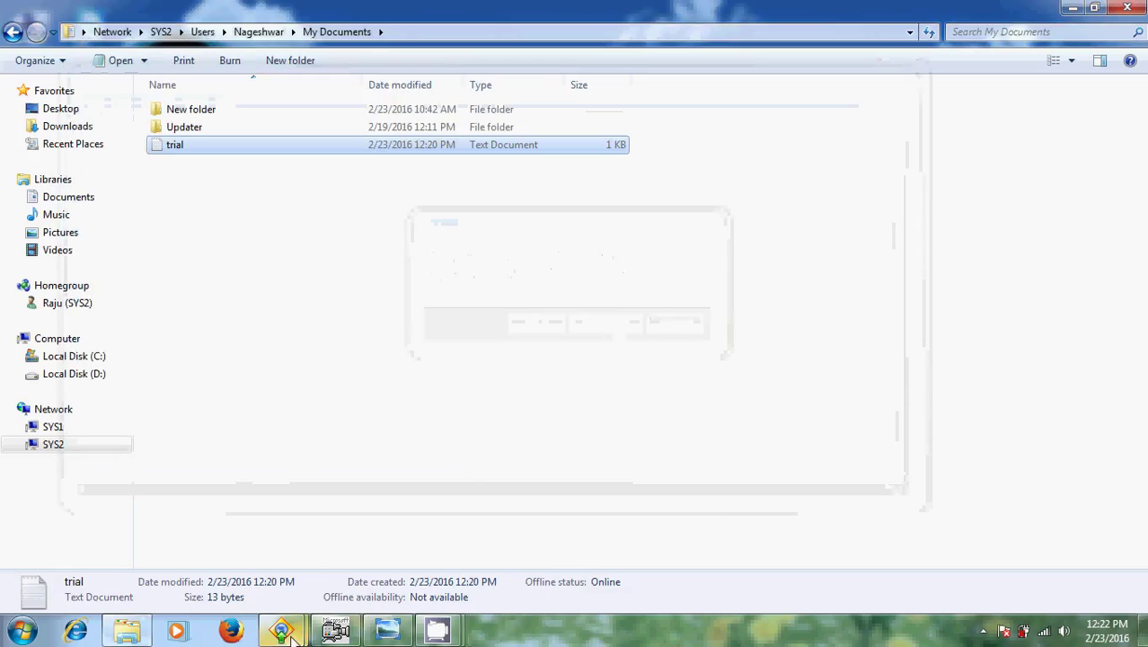
mouse_move(291, 636)
left_click(375, 546)
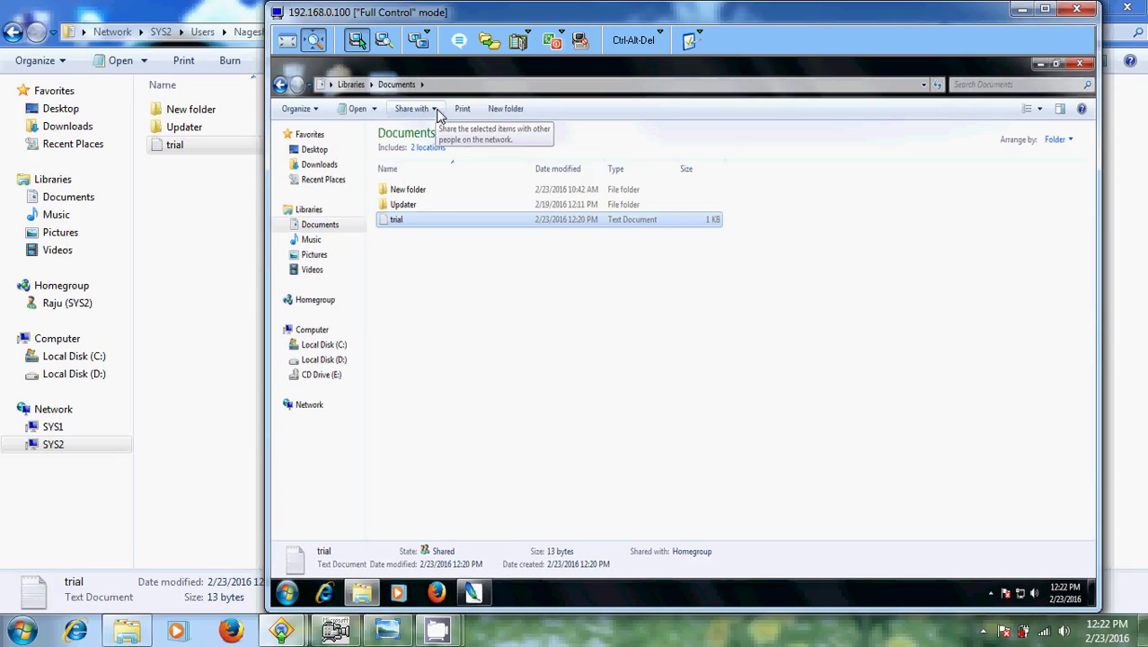
- Share trial with the Homegroup as Read/Write, then minimize the remote window
left_click(436, 109)
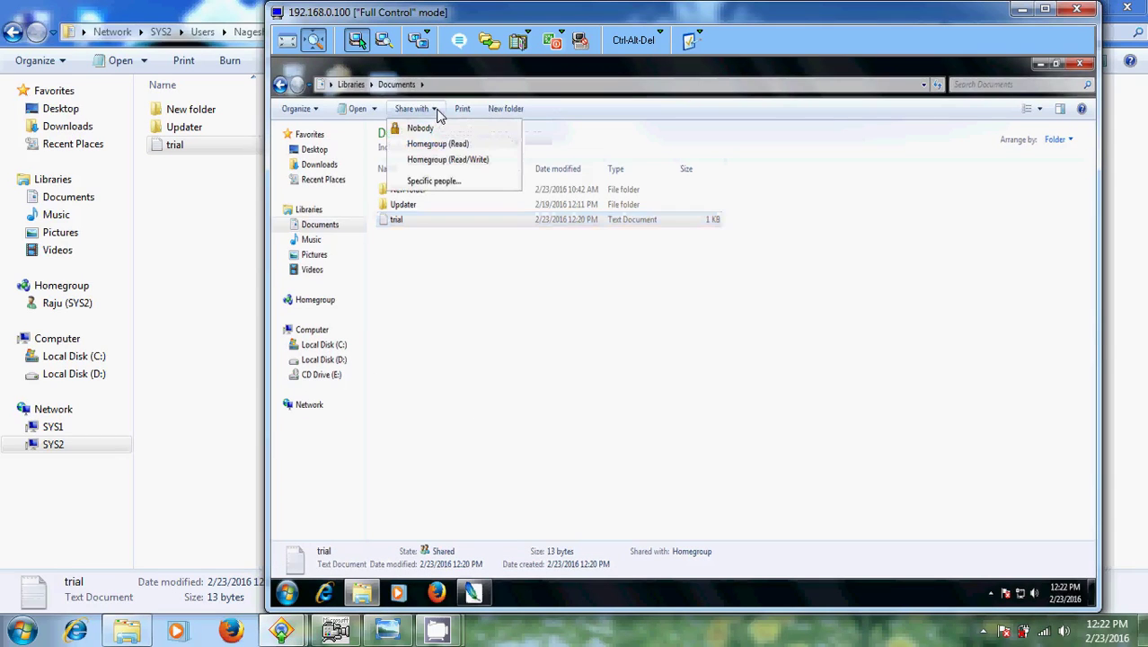
left_click(479, 161)
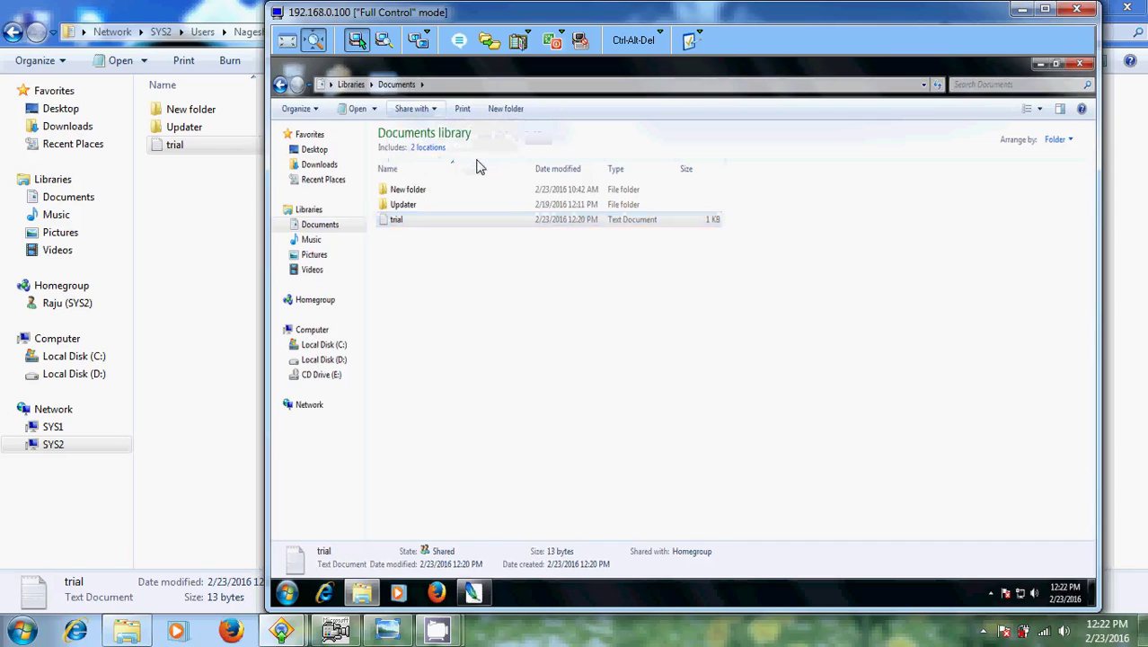
left_click(1023, 10)
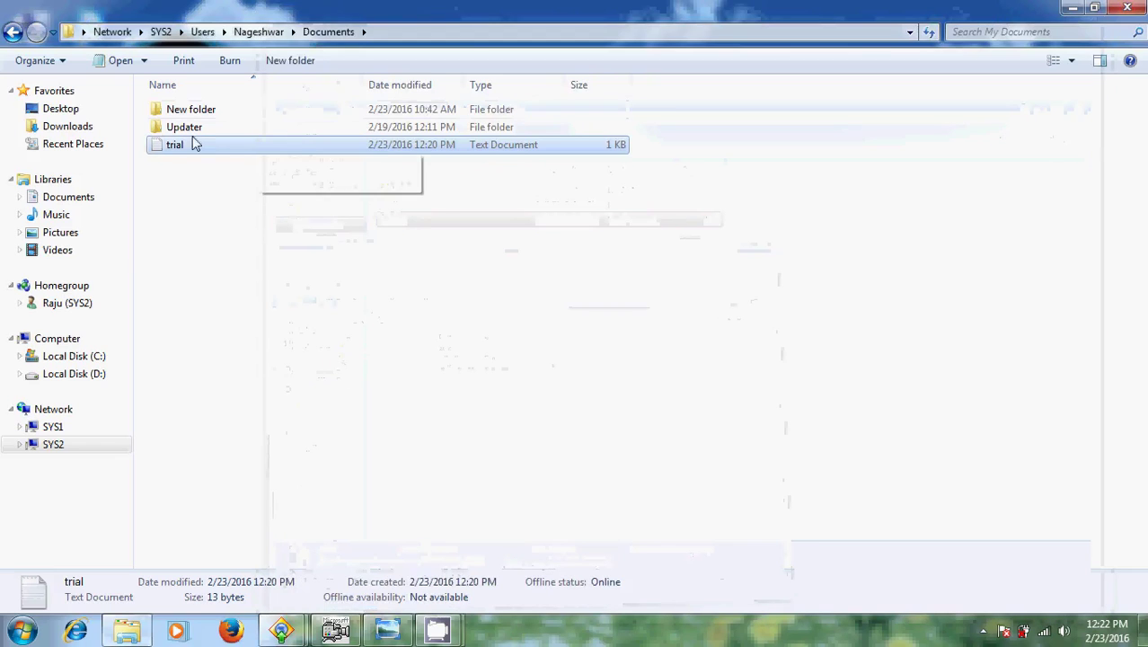
- Open trial from SYS2's shared Documents, save it with 'hai homegroup, welcome', and close Notepad
double_click(205, 154)
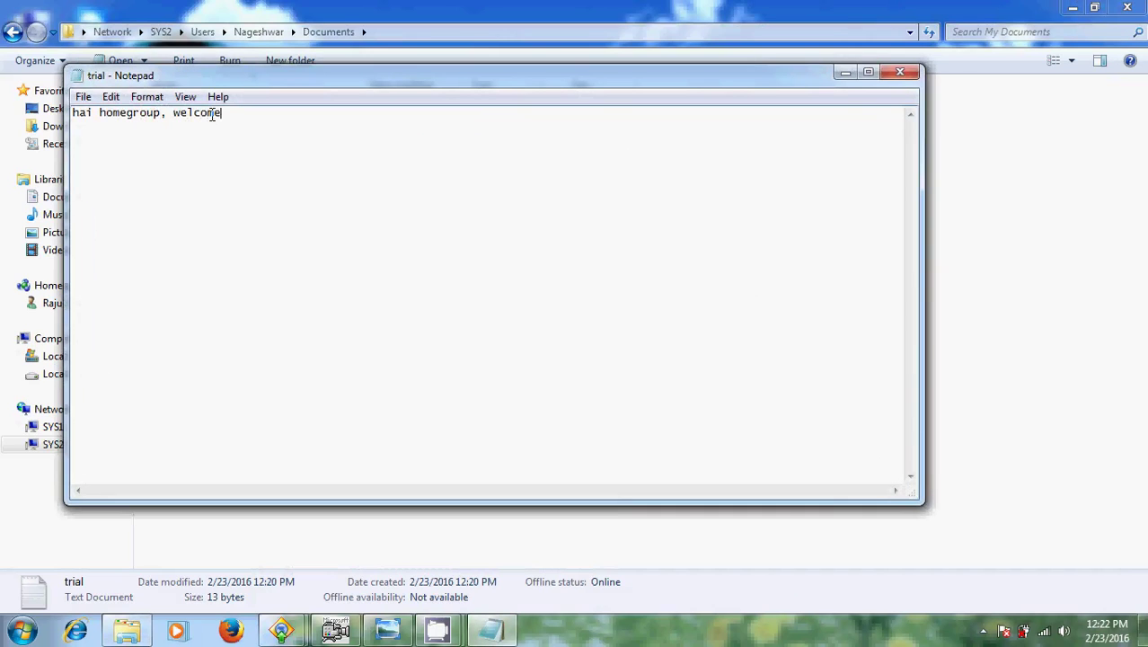
left_click(80, 97)
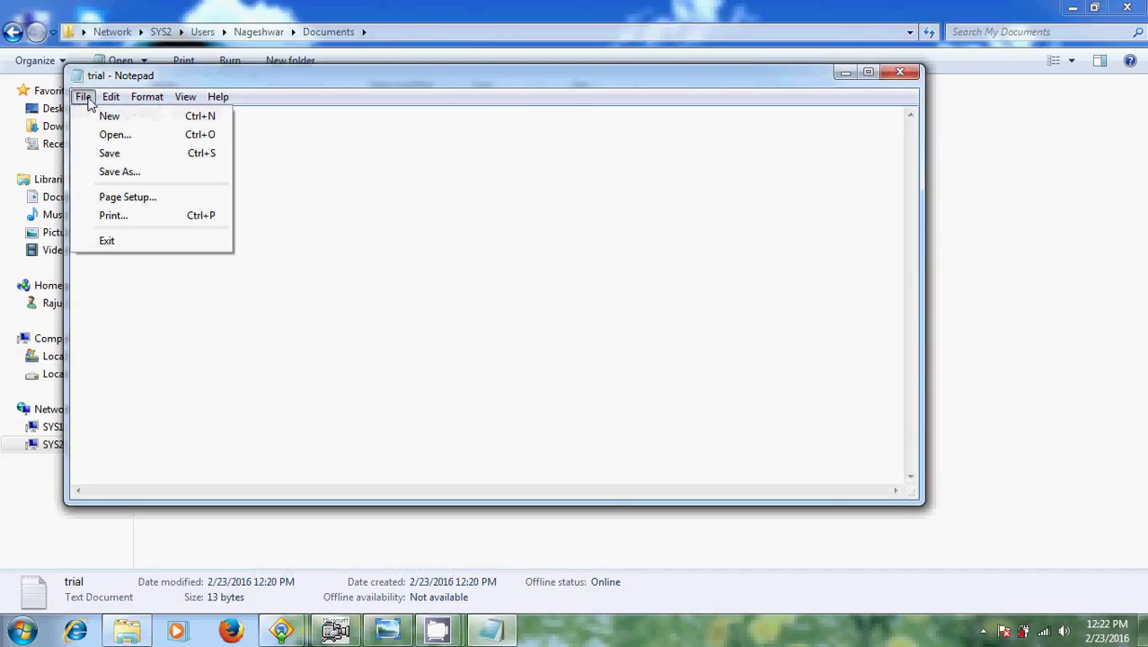
left_click(147, 152)
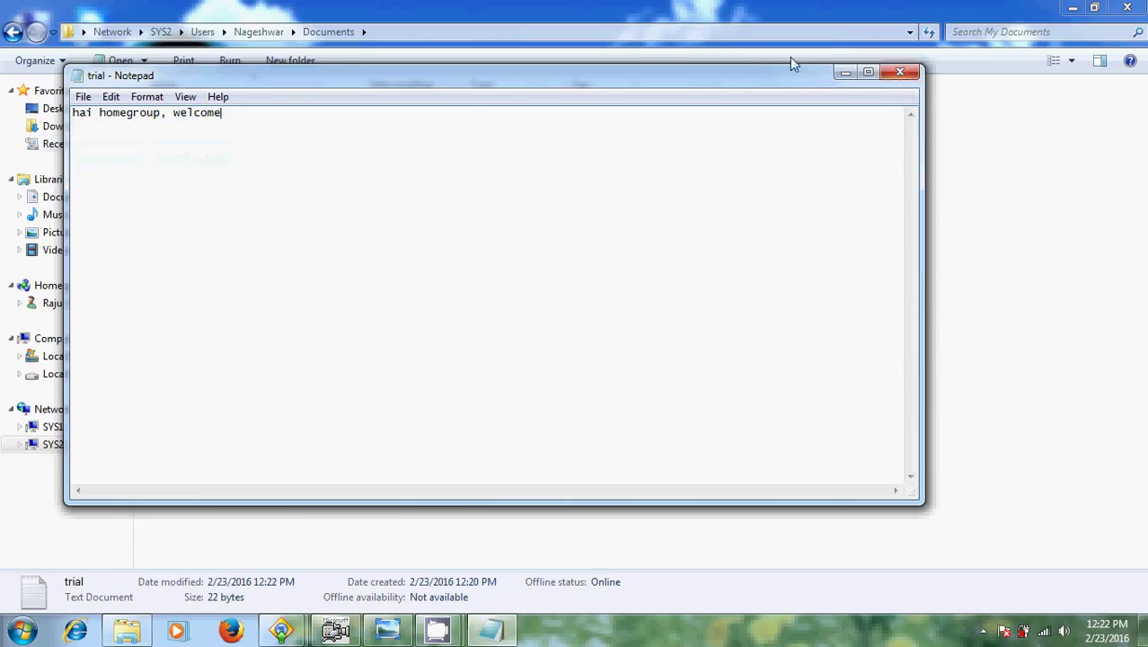
left_click(899, 72)
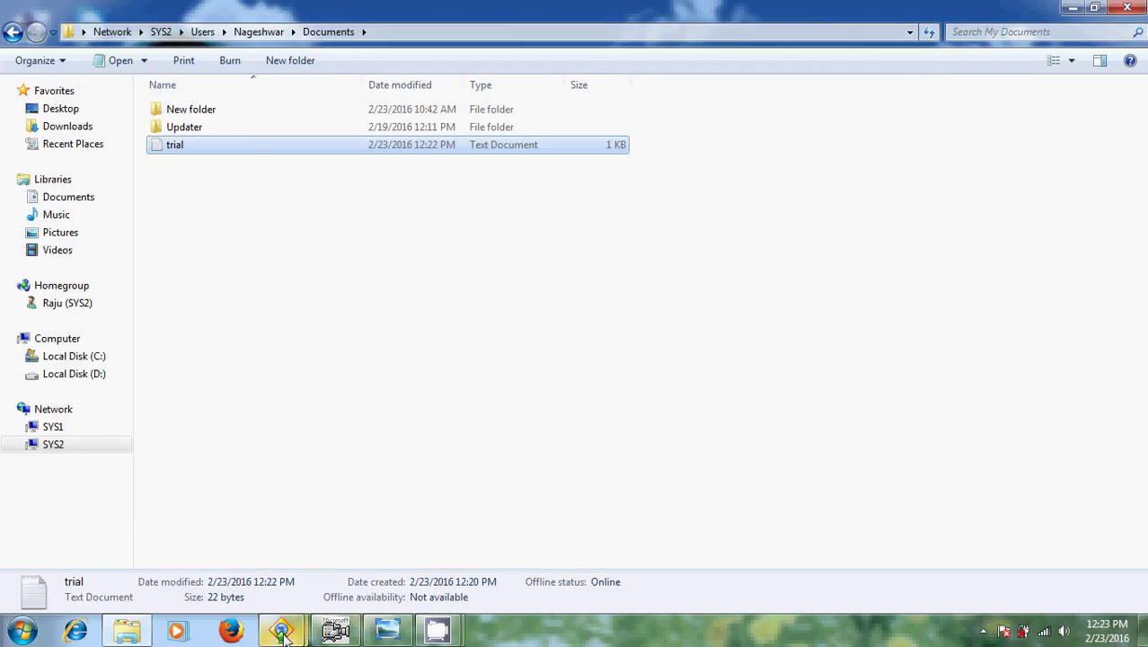
- In the remote session, open trial to confirm it reads 'hai homegroup, welcome', then check its sharing options
mouse_move(283, 635)
left_click(388, 552)
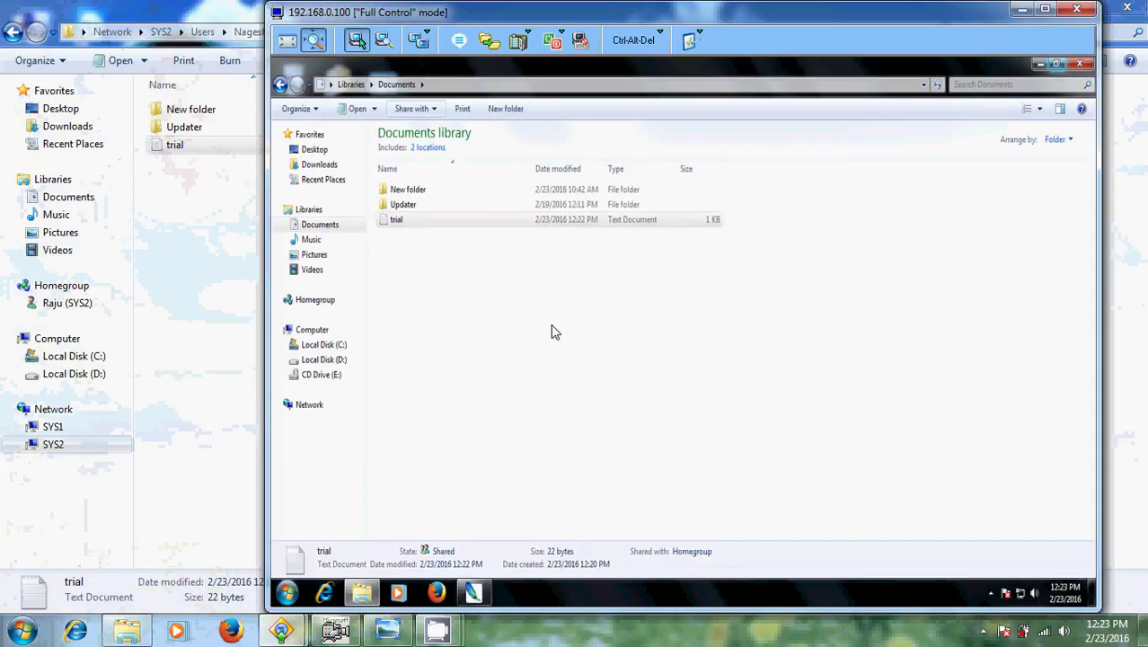
left_click(444, 222)
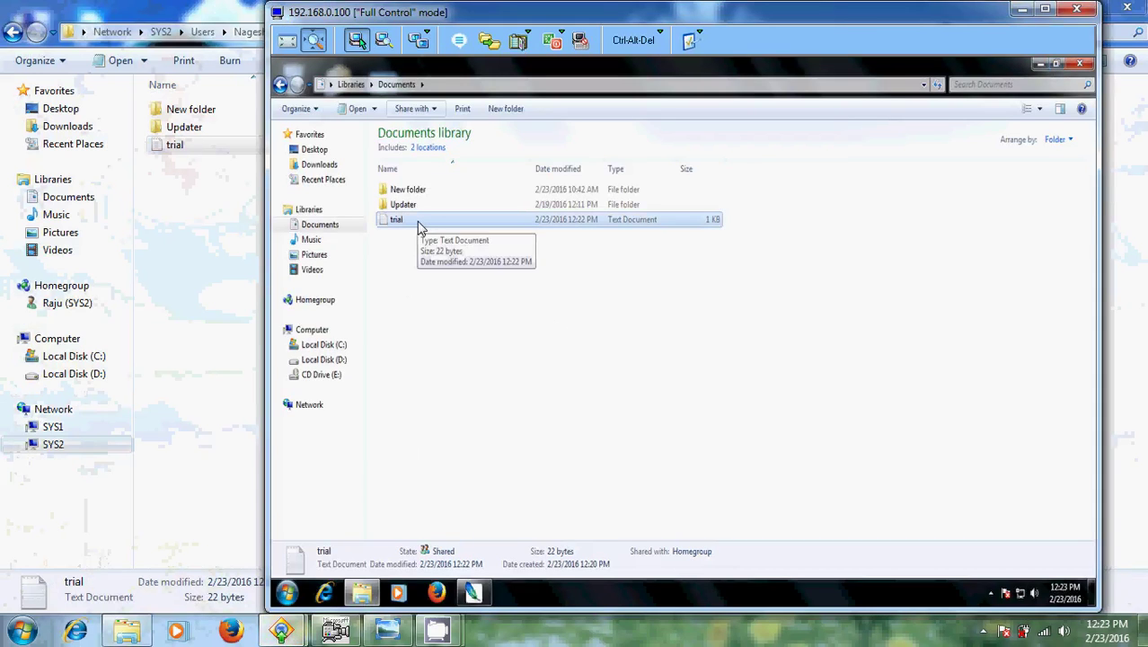
double_click(418, 223)
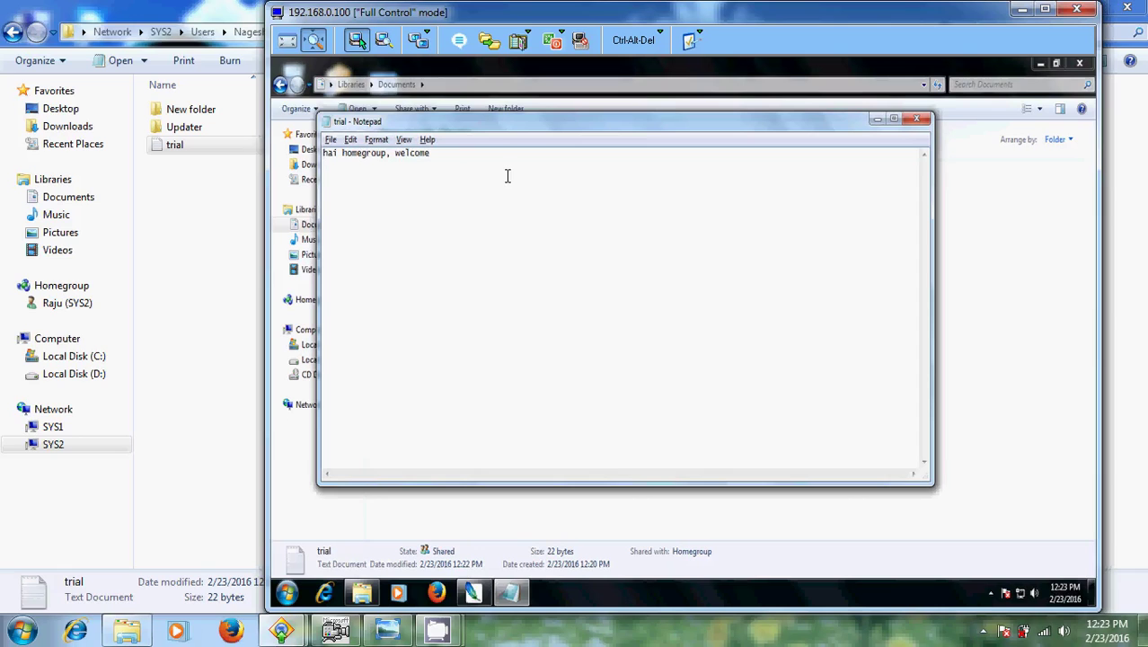
left_click(928, 120)
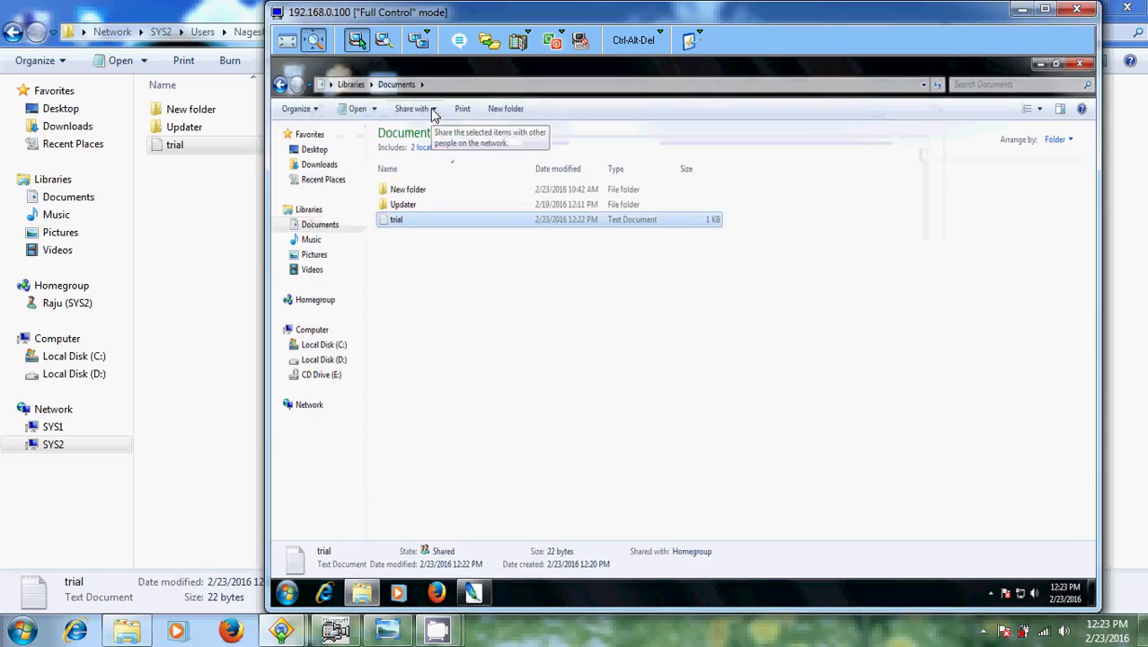
left_click(434, 112)
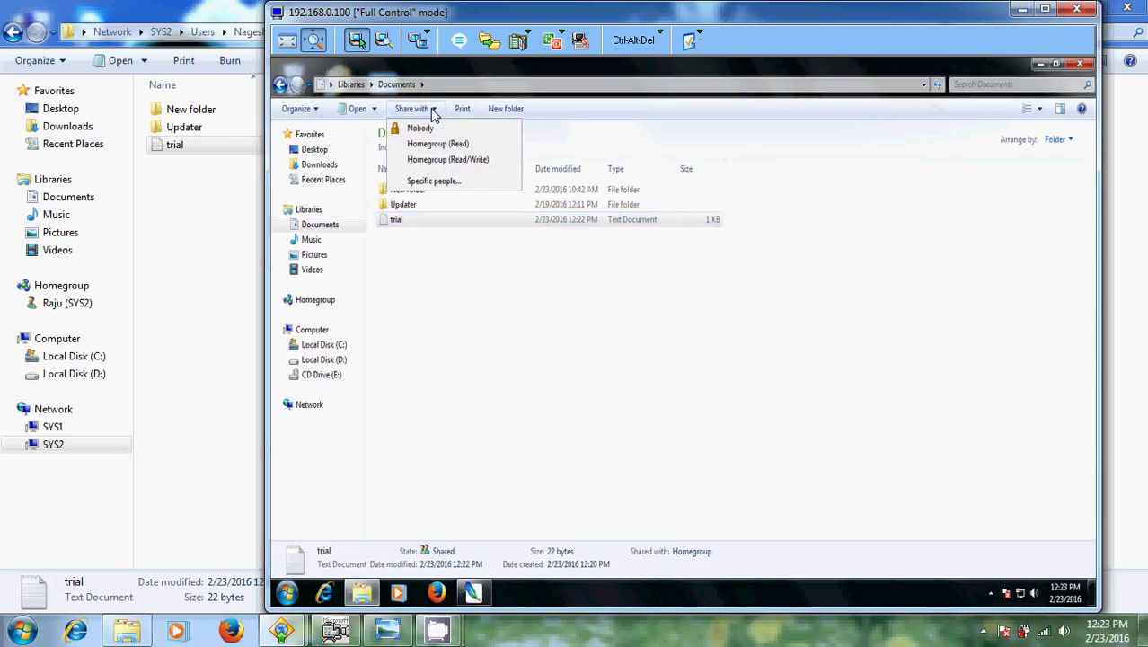
left_click(499, 316)
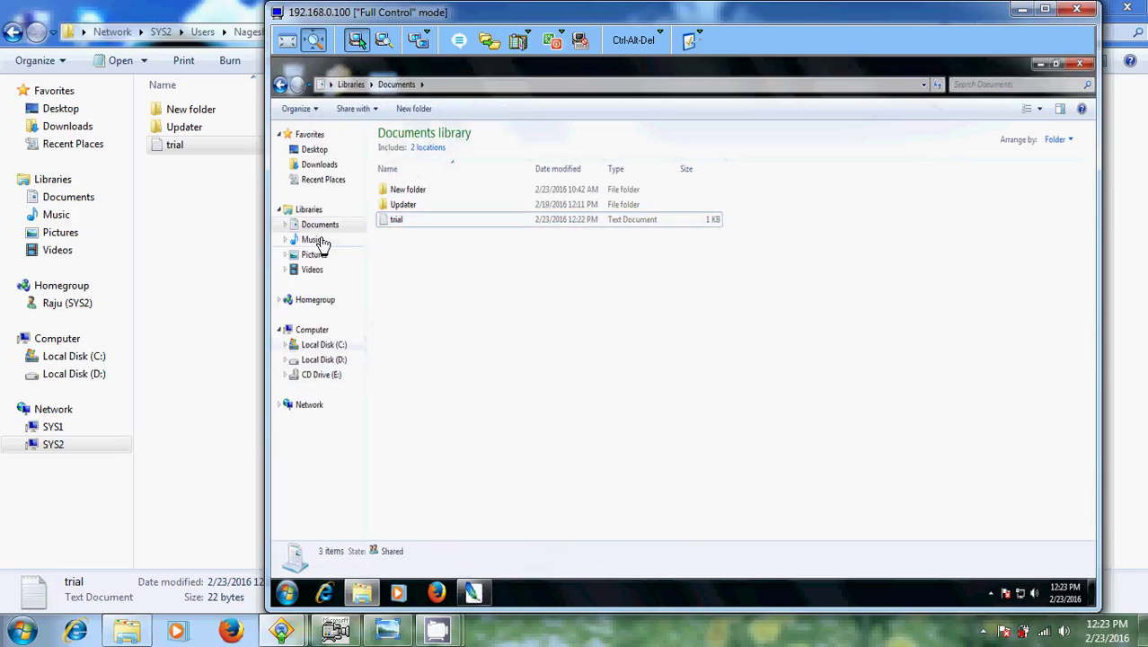
- On remote Local Disk (D:), open Advanced Sharing for the windoes server 2008 folder
left_click(326, 361)
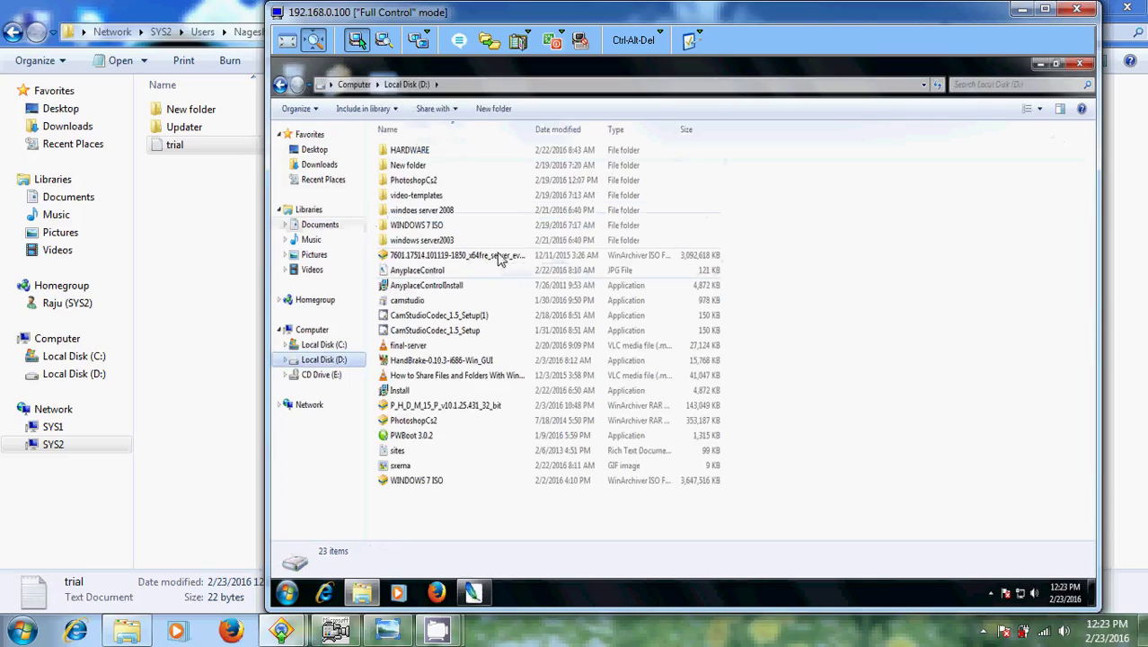
left_click(480, 215)
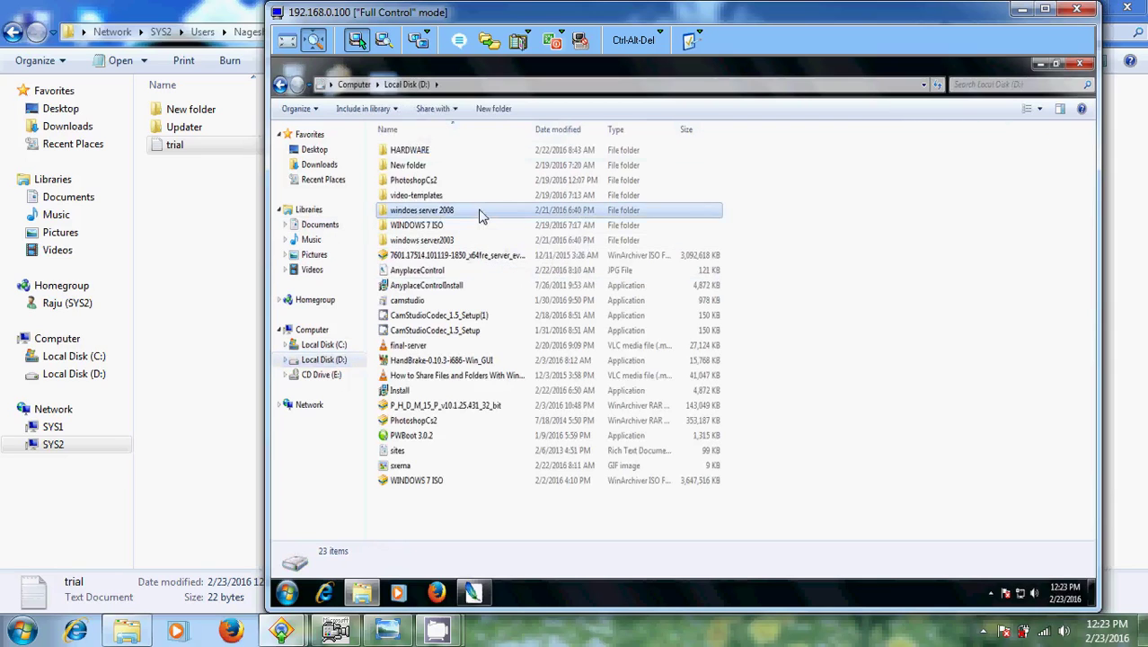
right_click(479, 215)
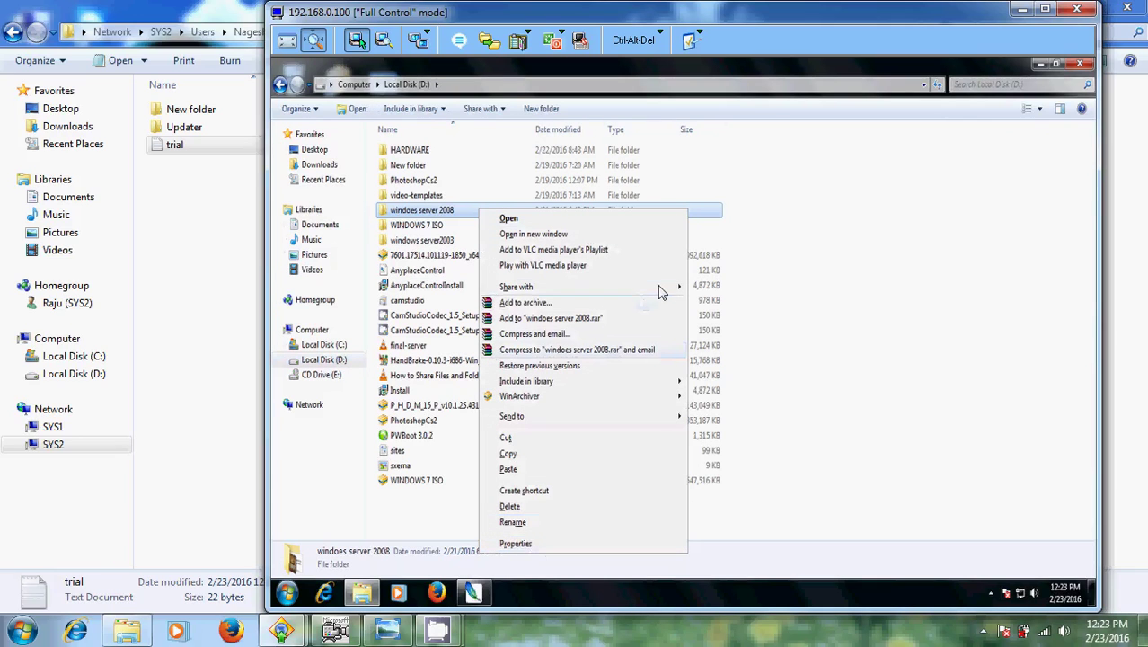
mouse_move(659, 291)
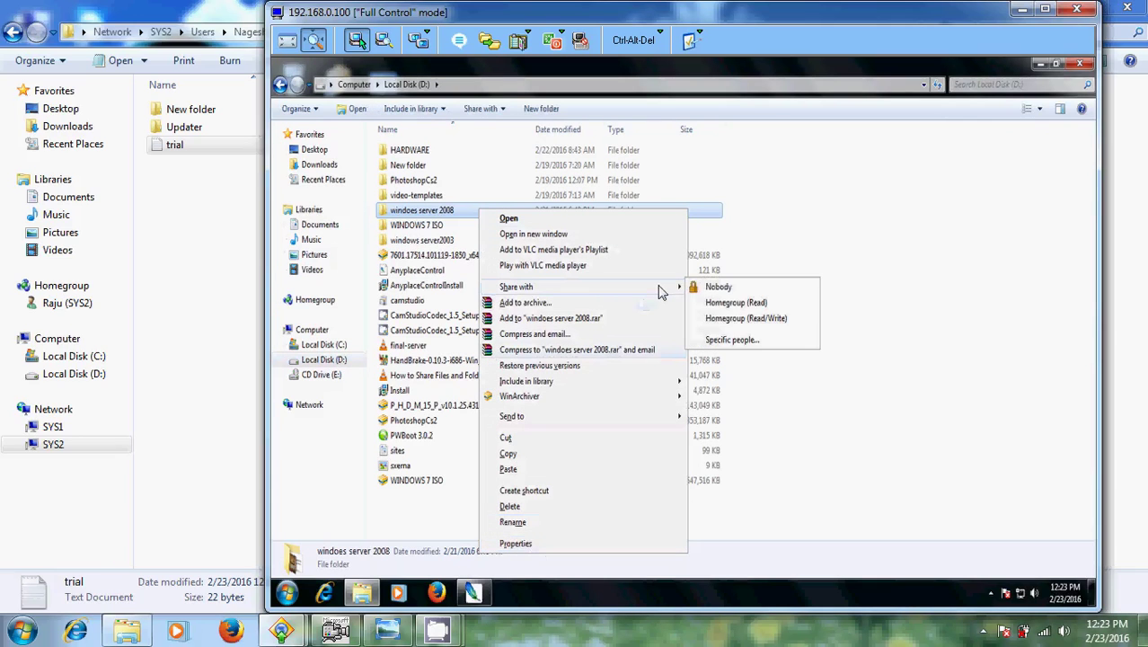
left_click(526, 544)
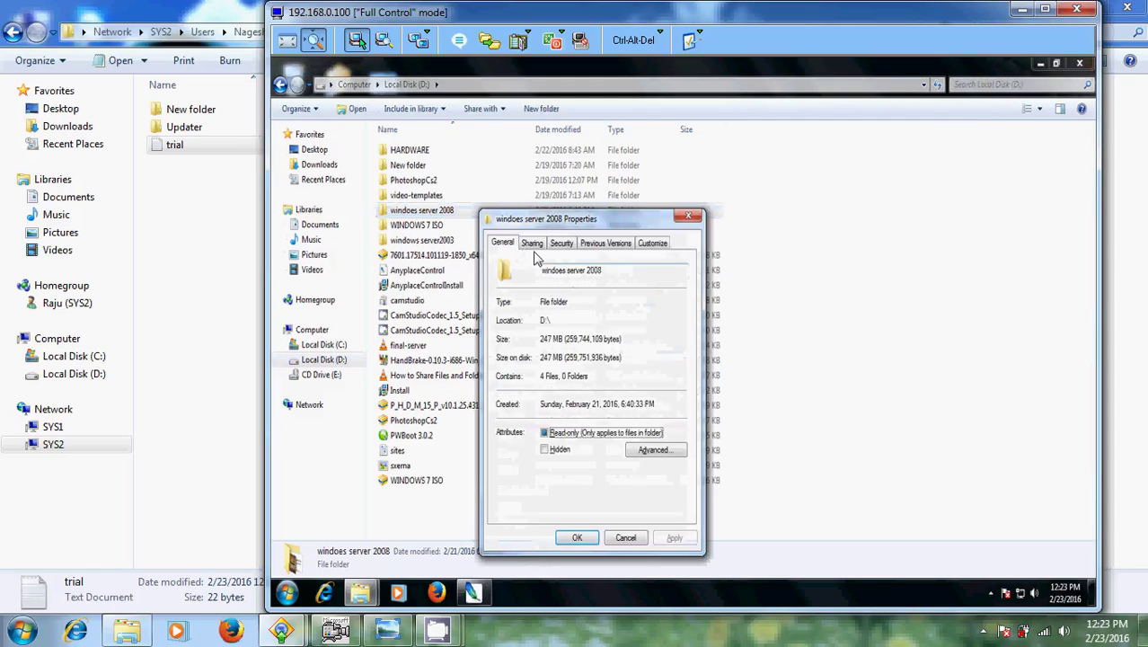
left_click(533, 243)
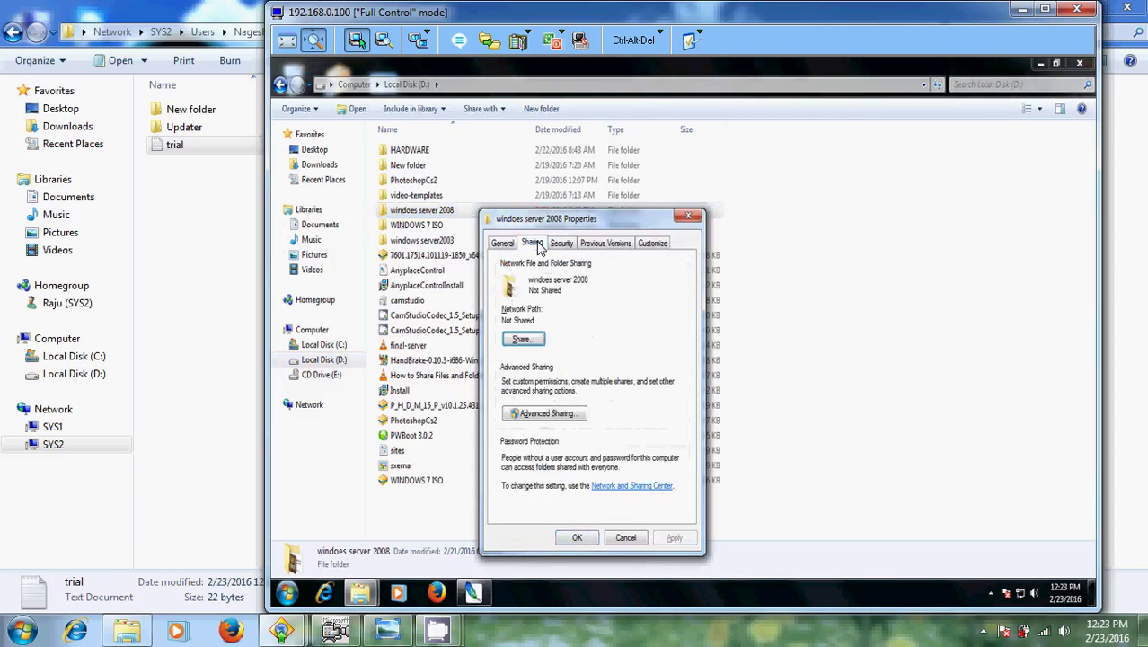
left_click(573, 415)
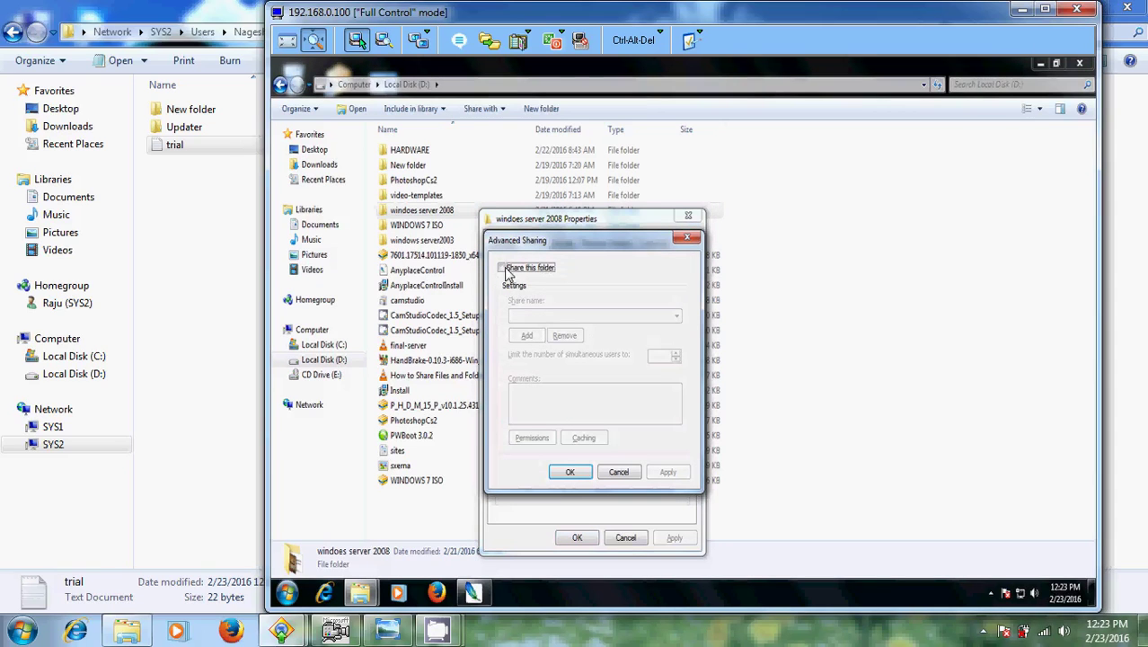
- Share the folder with Everyone at Full Control, close the dialogs, and minimize the remote window
left_click(502, 268)
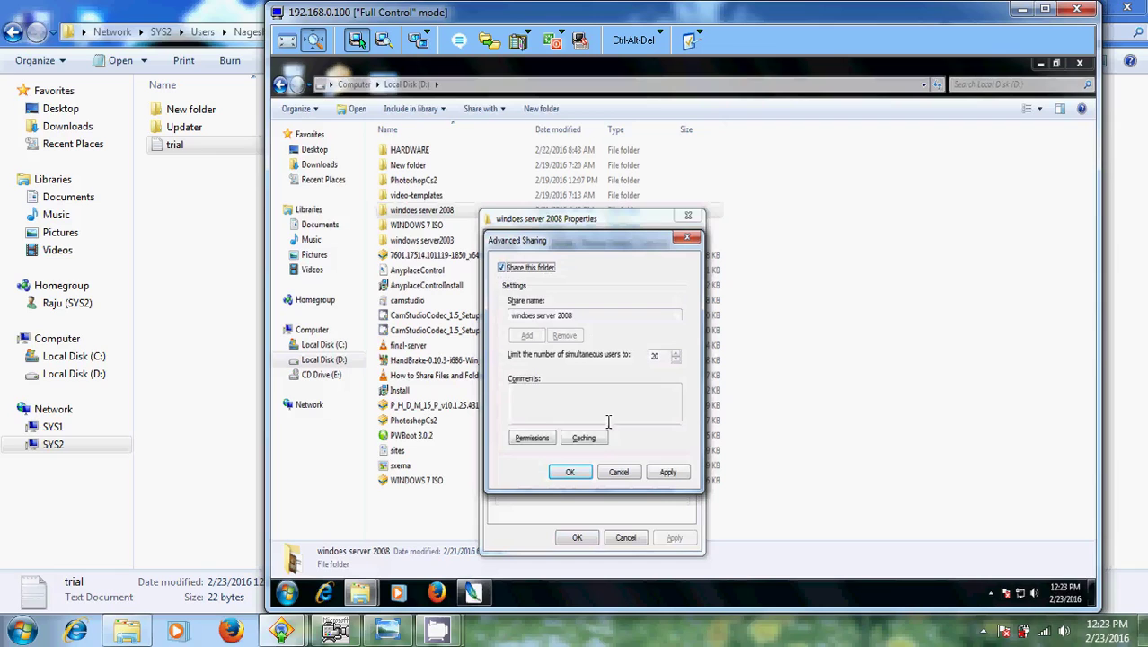
left_click(531, 438)
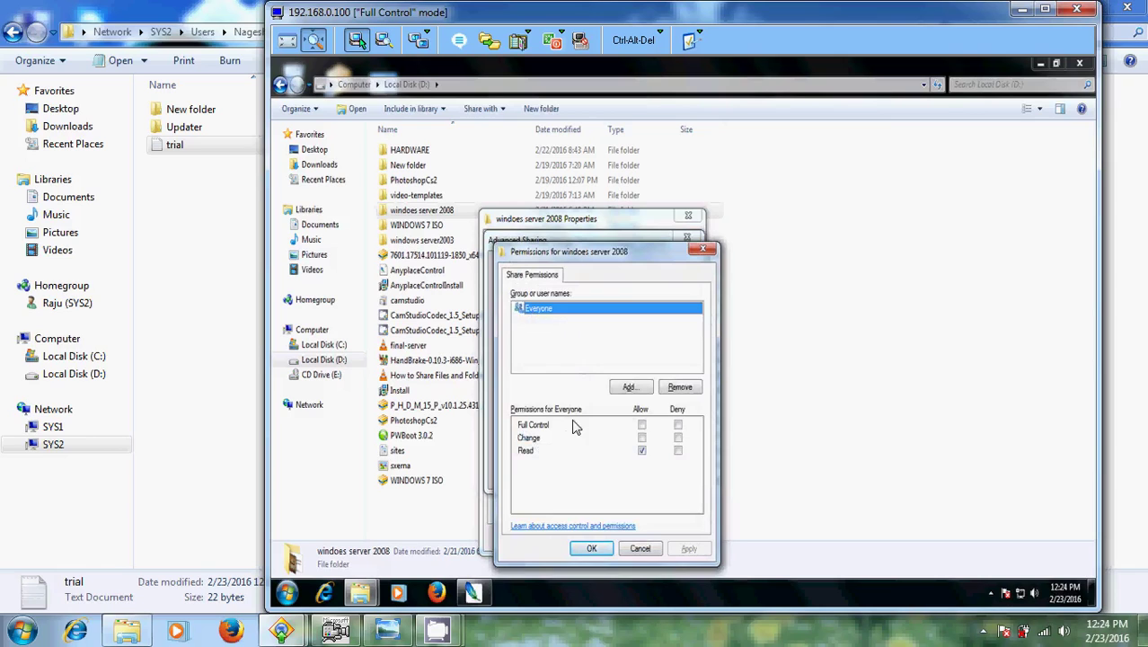
left_click(643, 426)
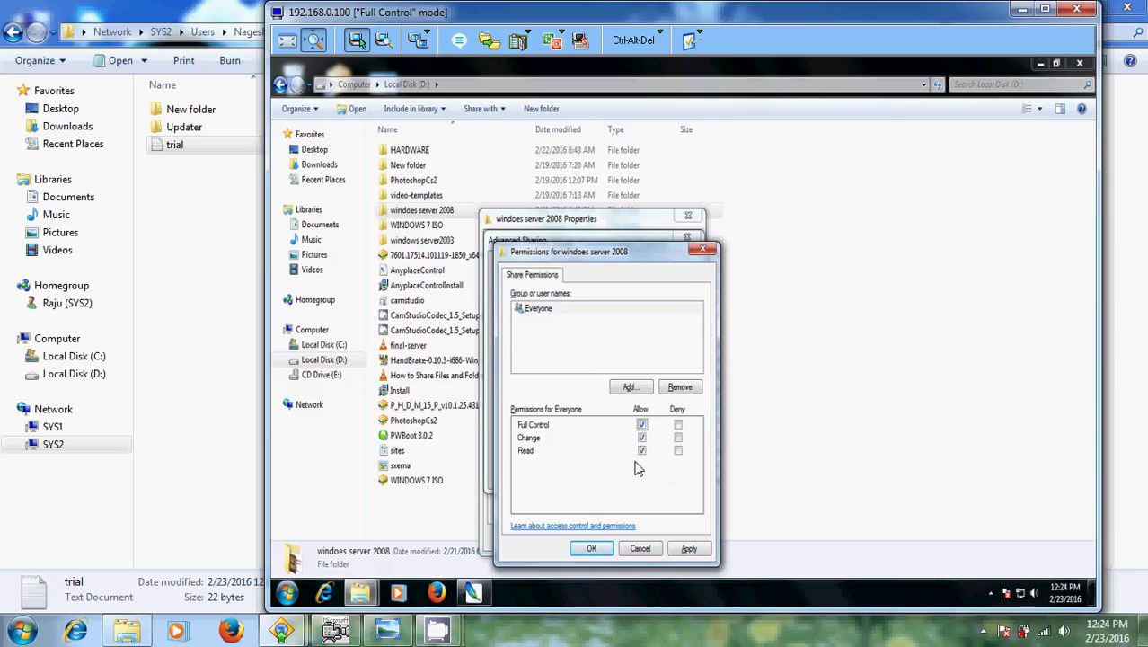
left_click(690, 549)
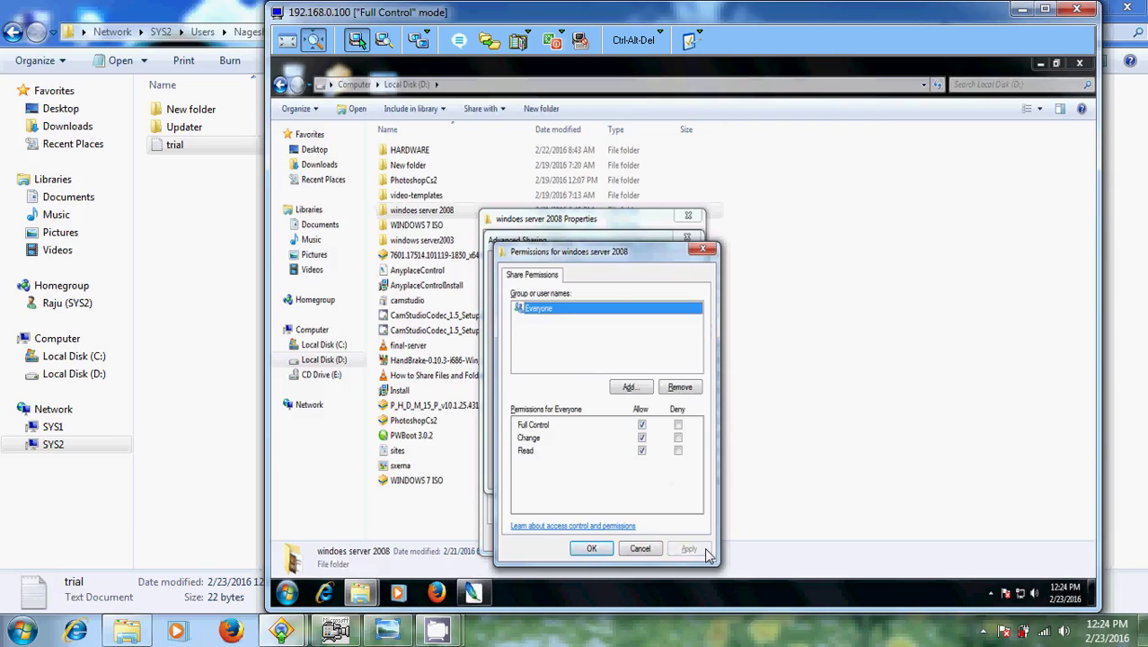
left_click(592, 548)
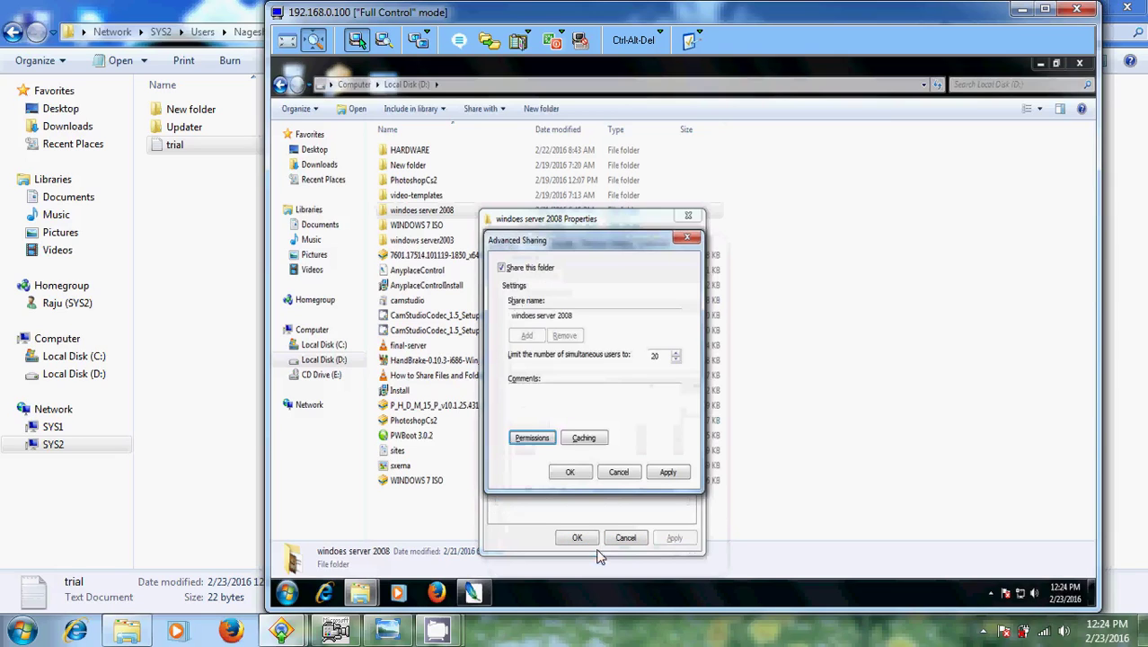
left_click(668, 472)
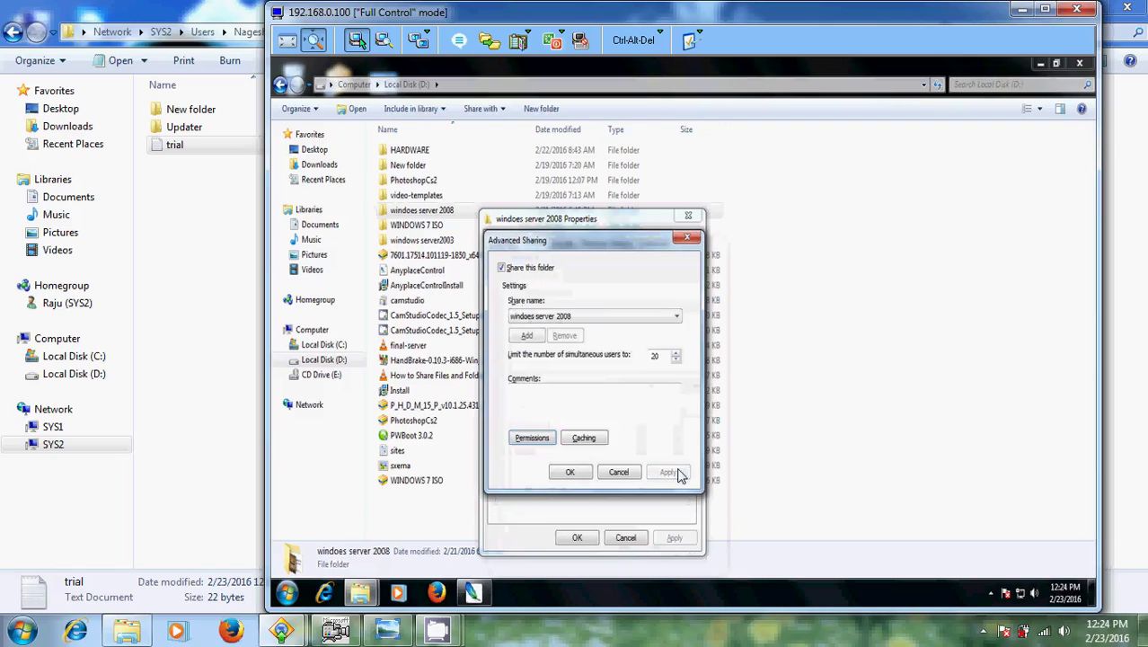
left_click(570, 474)
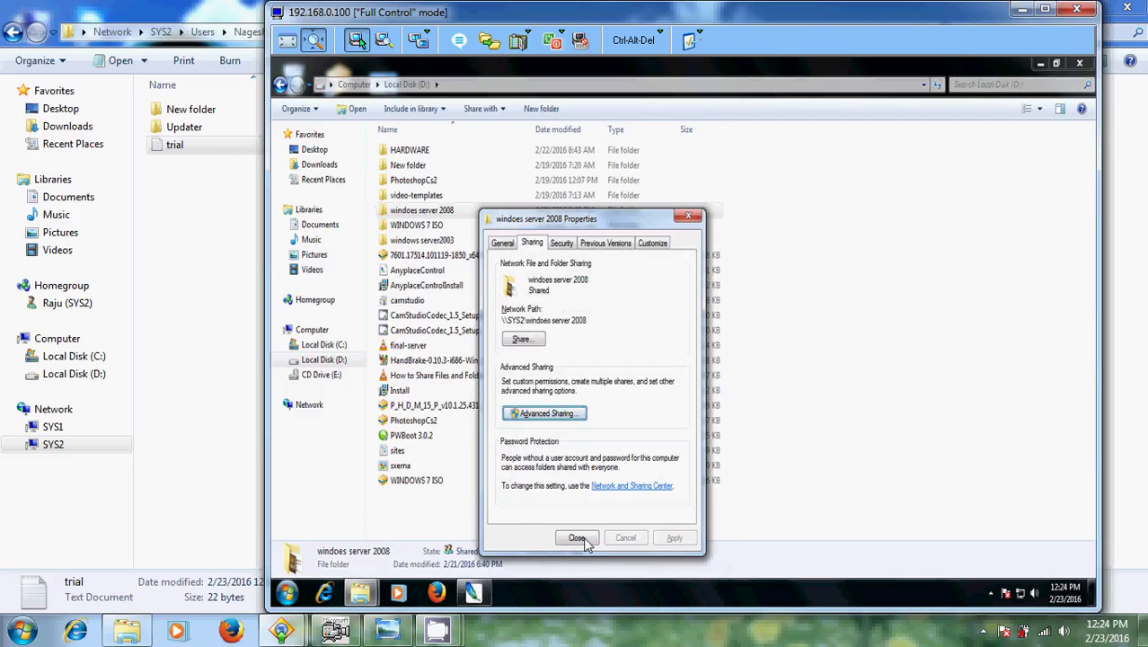
left_click(582, 539)
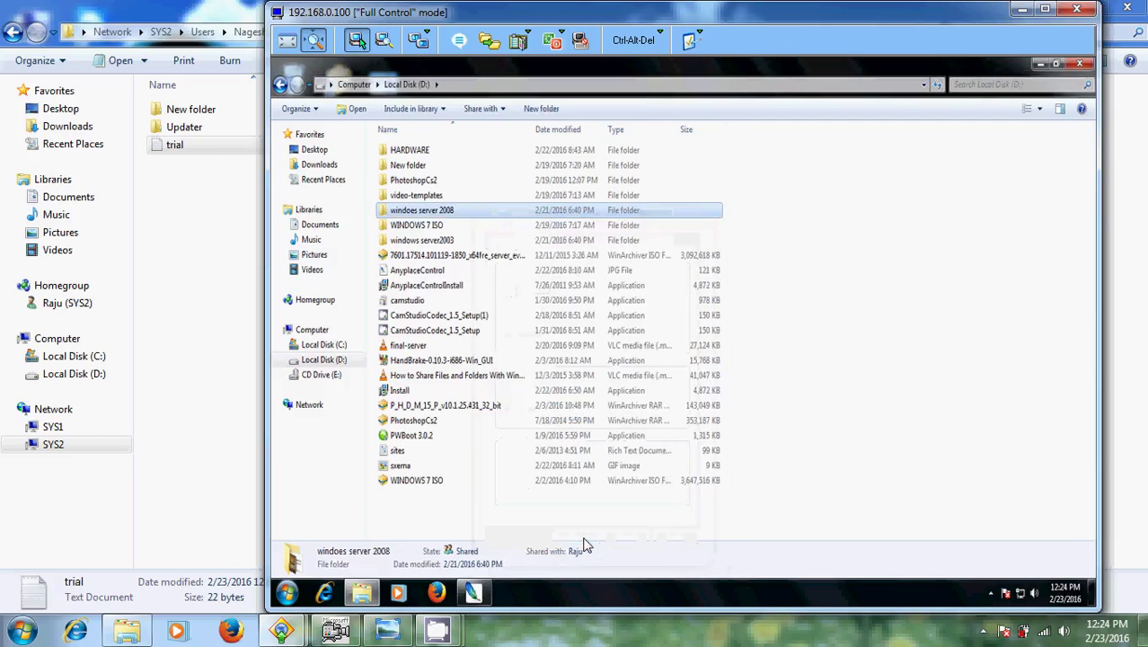
left_click(1022, 10)
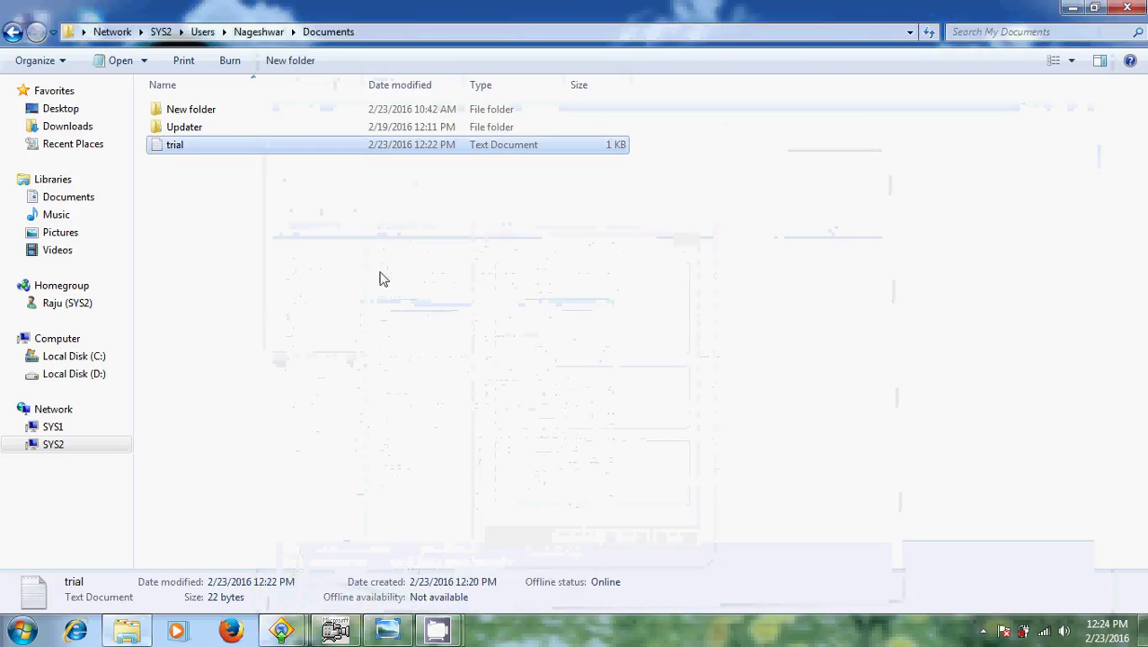
- Browse SYS2's network shares, view the four videos in windoes server 2008, then open Computer
left_click(51, 415)
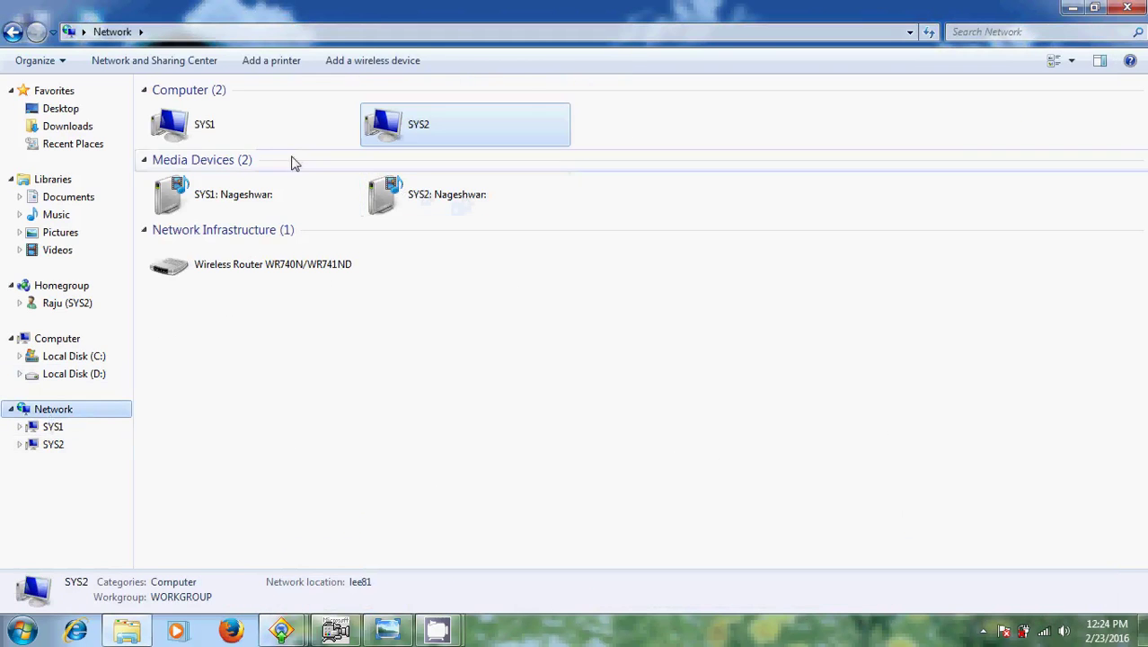
double_click(395, 136)
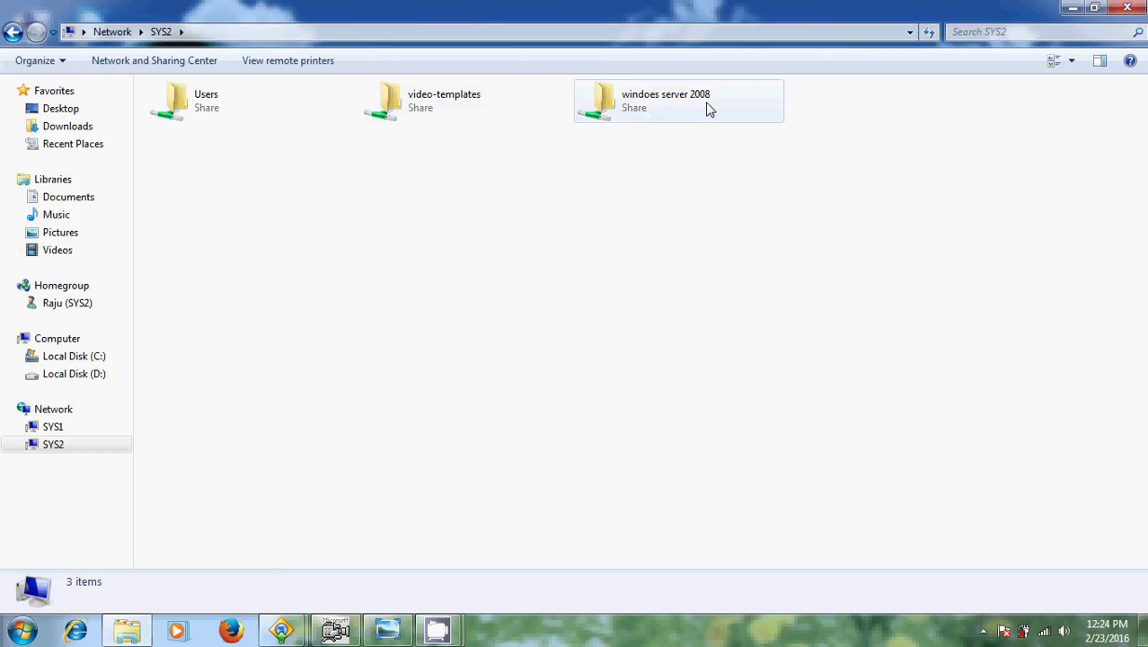
double_click(611, 115)
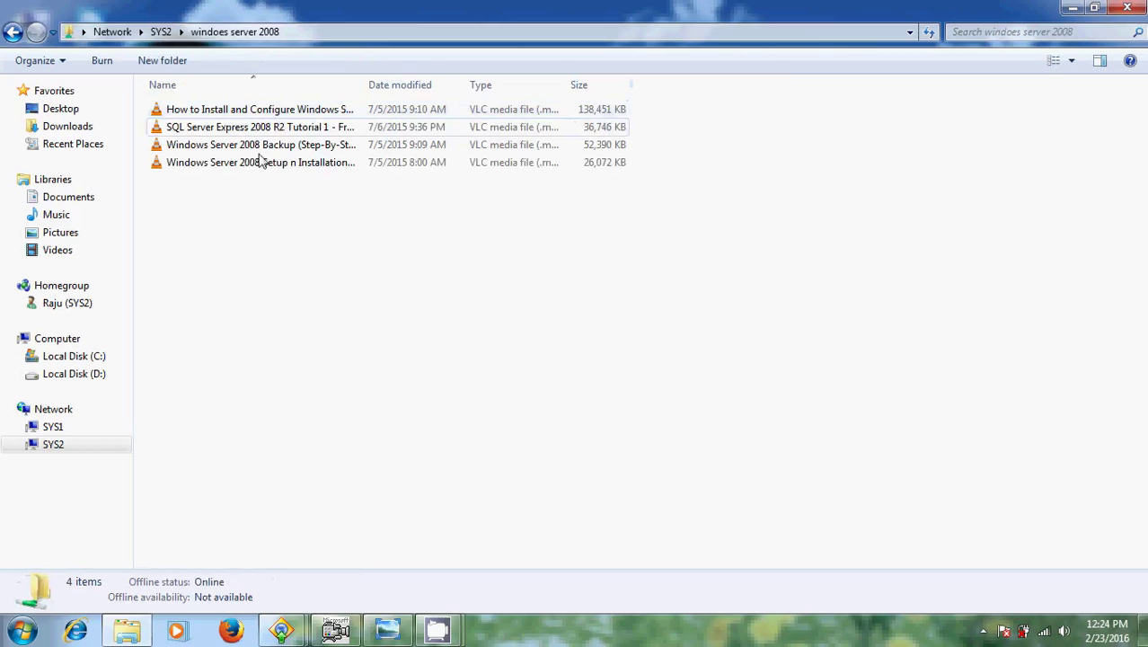
left_click(9, 32)
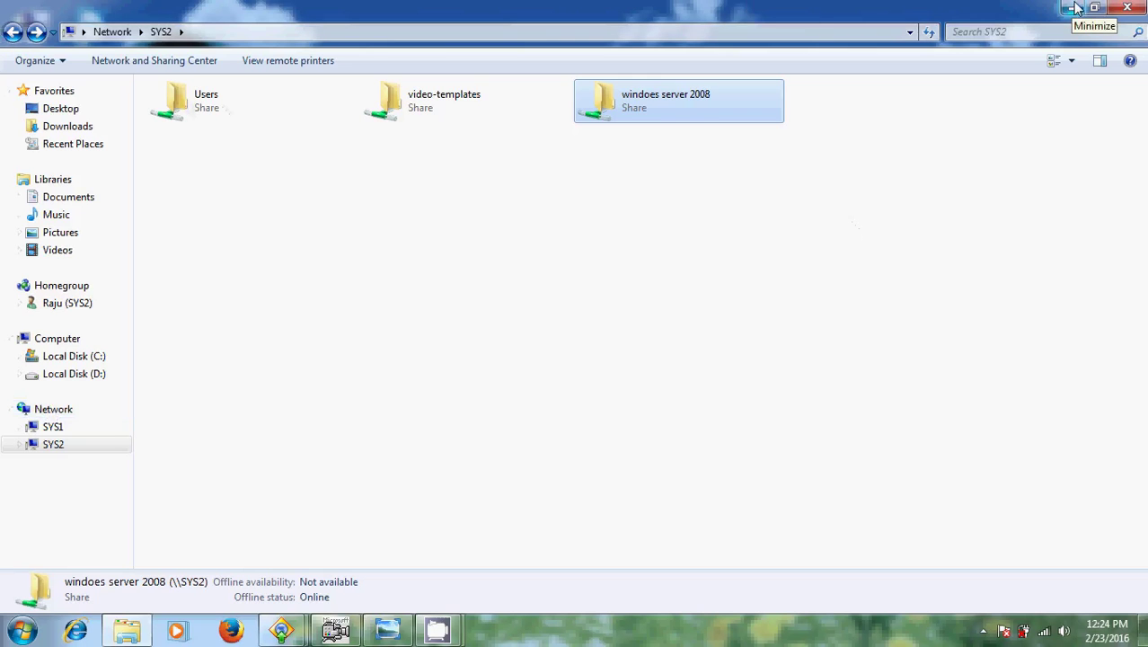
left_click(1139, 7)
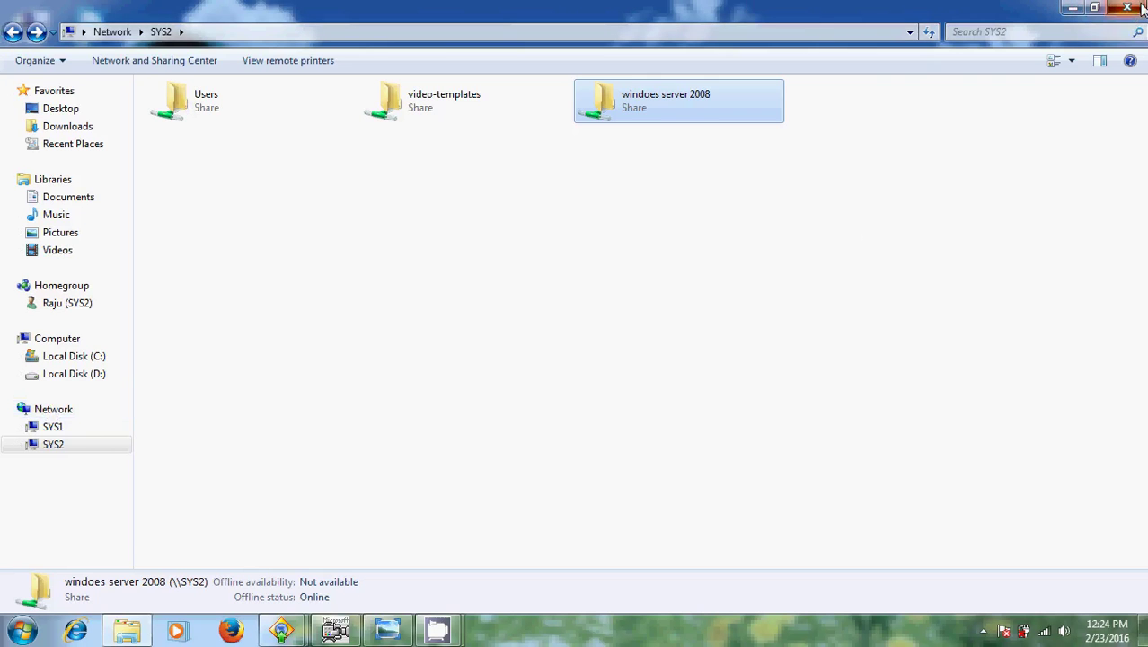
double_click(36, 27)
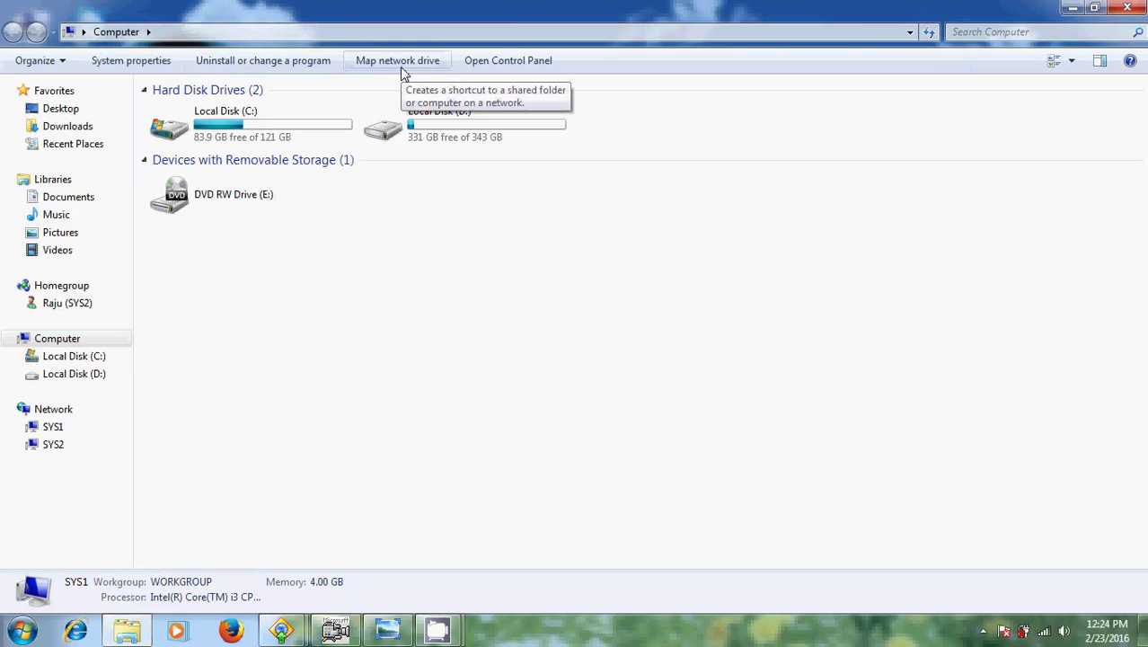
- Map the user's folder under \\SYS2\Users as network drive Z: through Map Network Drive
left_click(1139, 7)
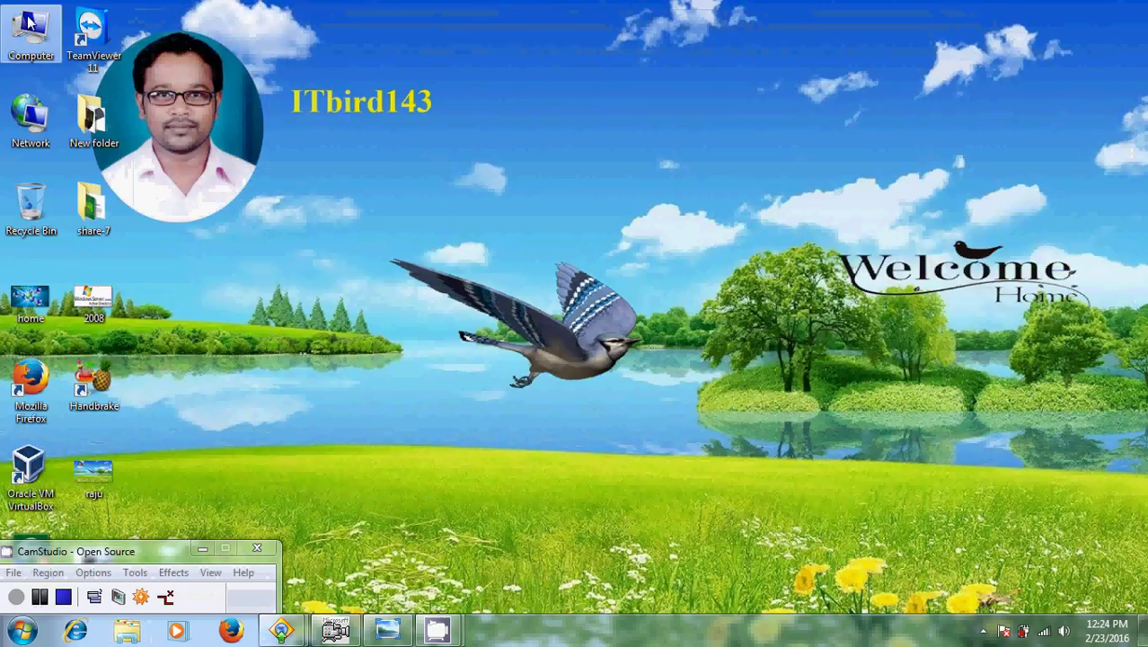
right_click(29, 23)
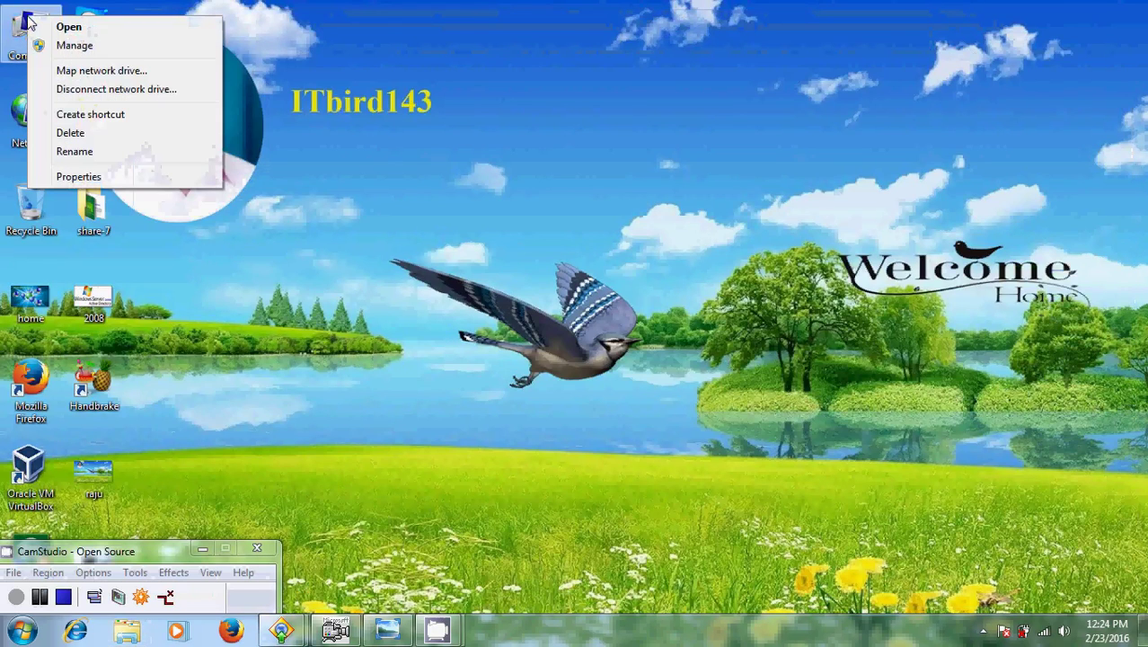
left_click(135, 71)
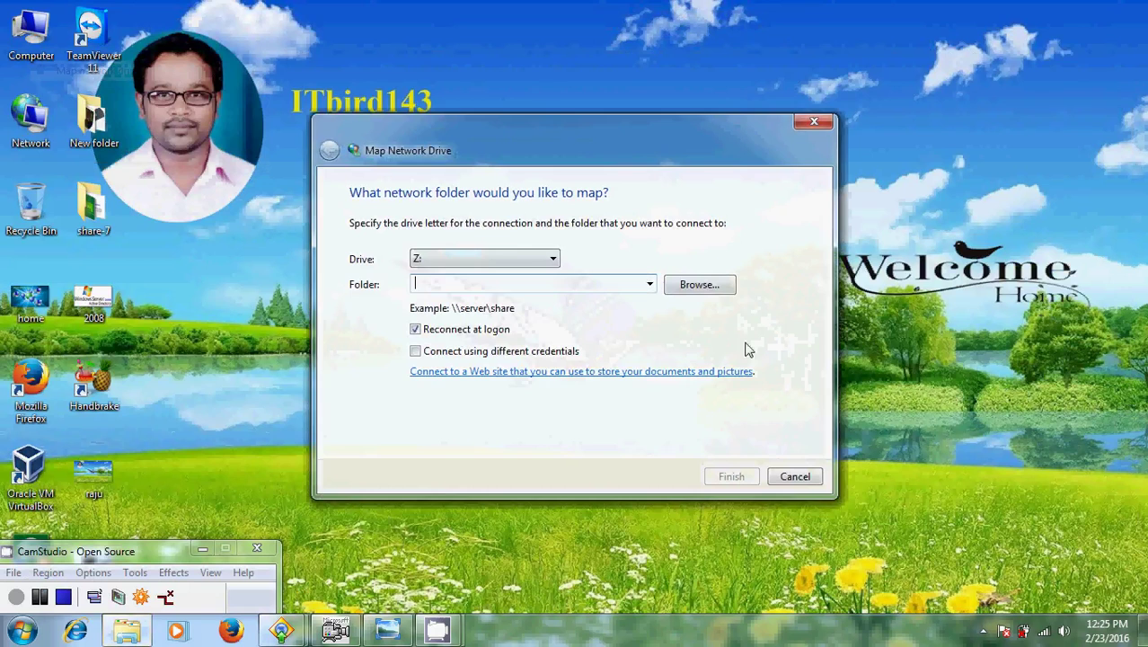
left_click(697, 285)
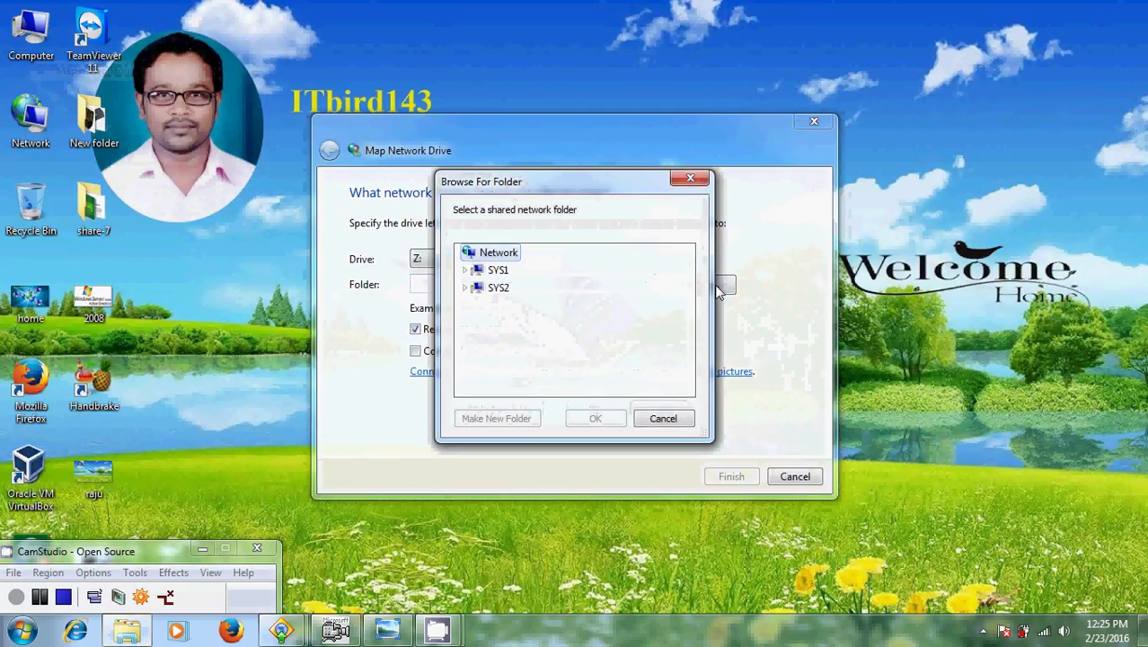
left_click(465, 288)
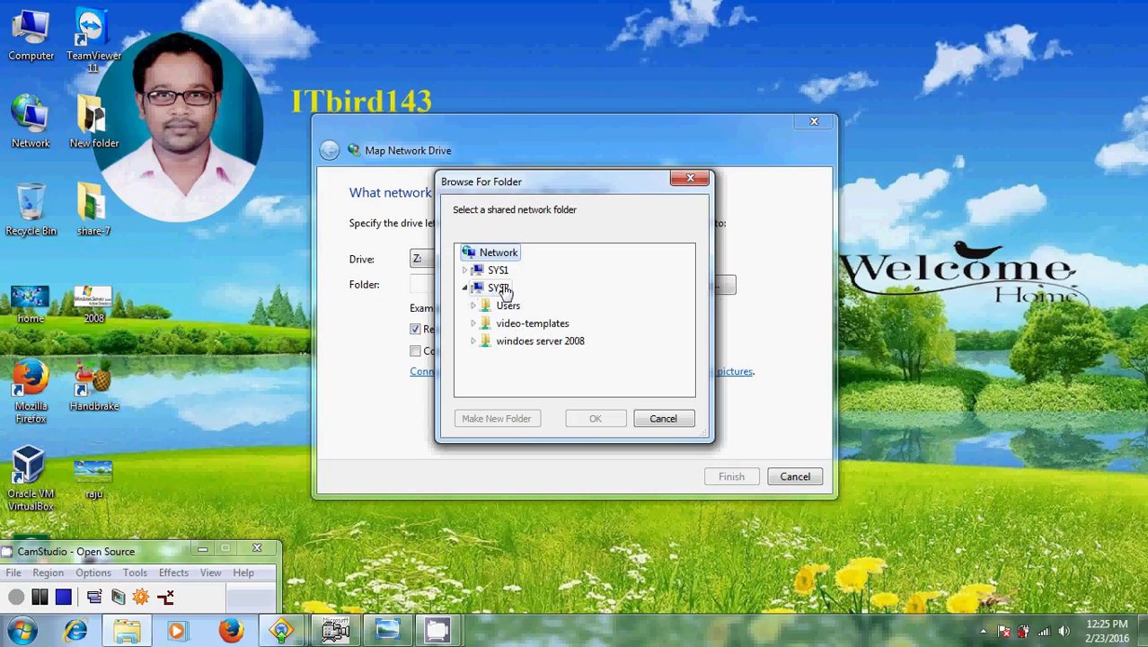
left_click(505, 289)
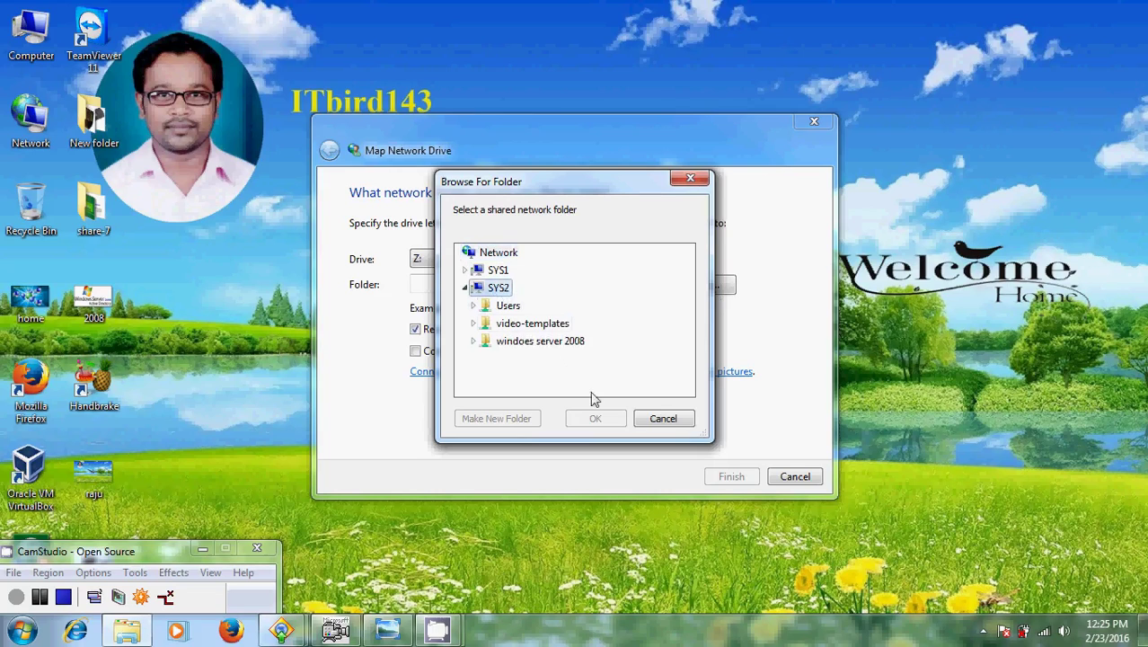
left_click(474, 305)
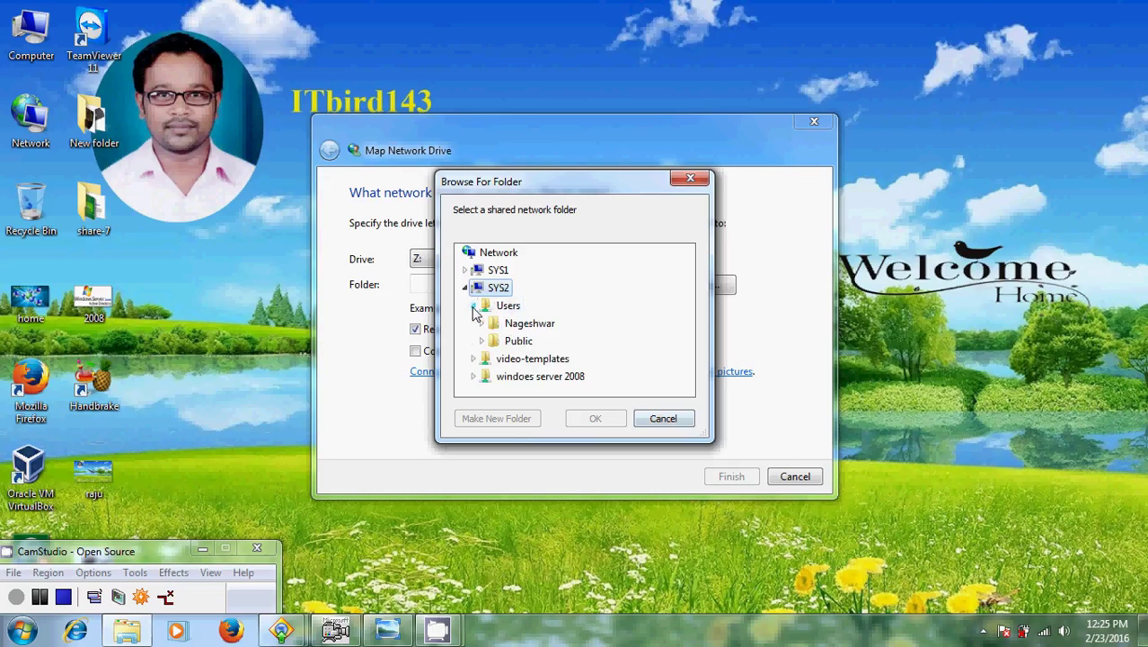
left_click(525, 324)
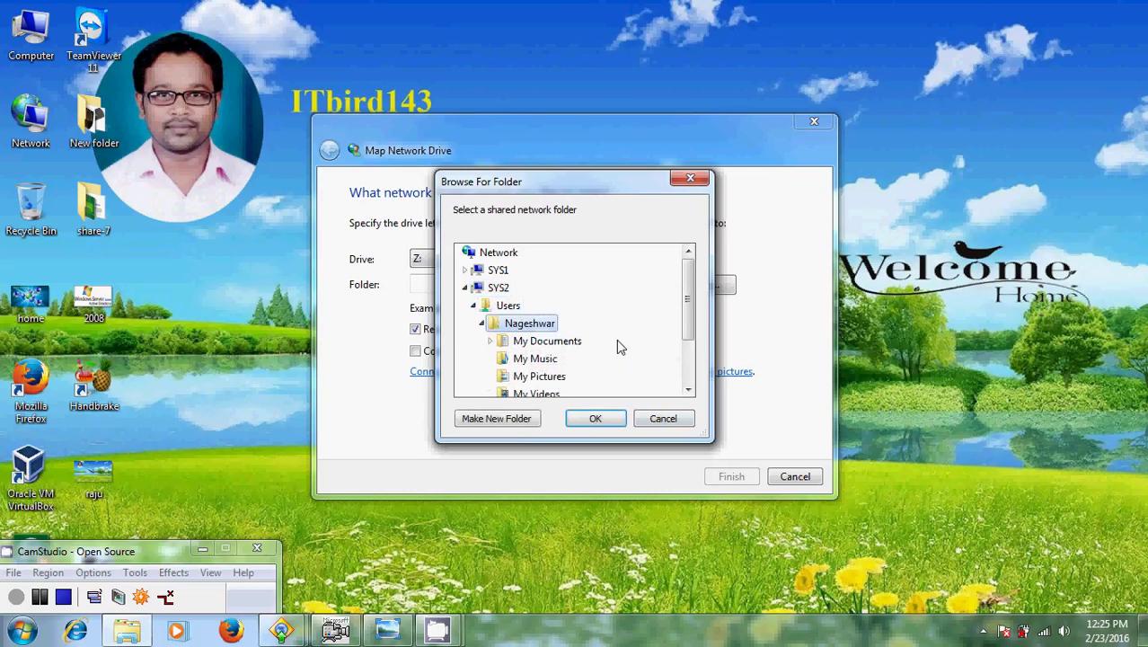
left_click(608, 423)
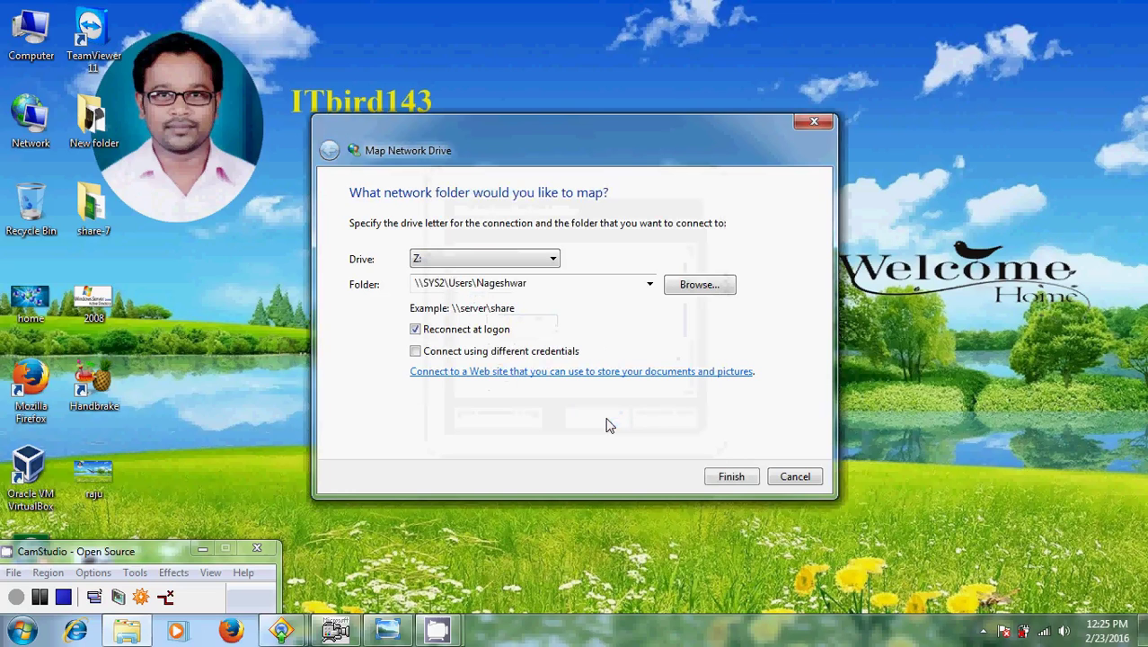
left_click(738, 479)
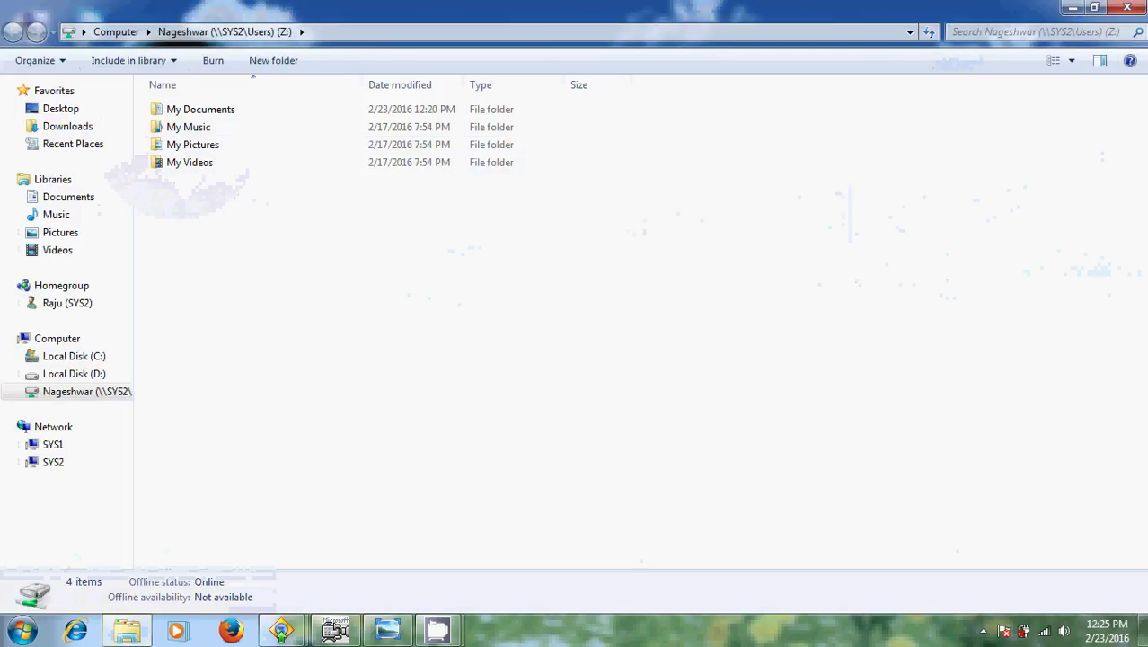
- Open the mapped Z: drive from Computer, browse My Documents, and return to Z:'s four folders
key("alt+F4")
double_click(27, 32)
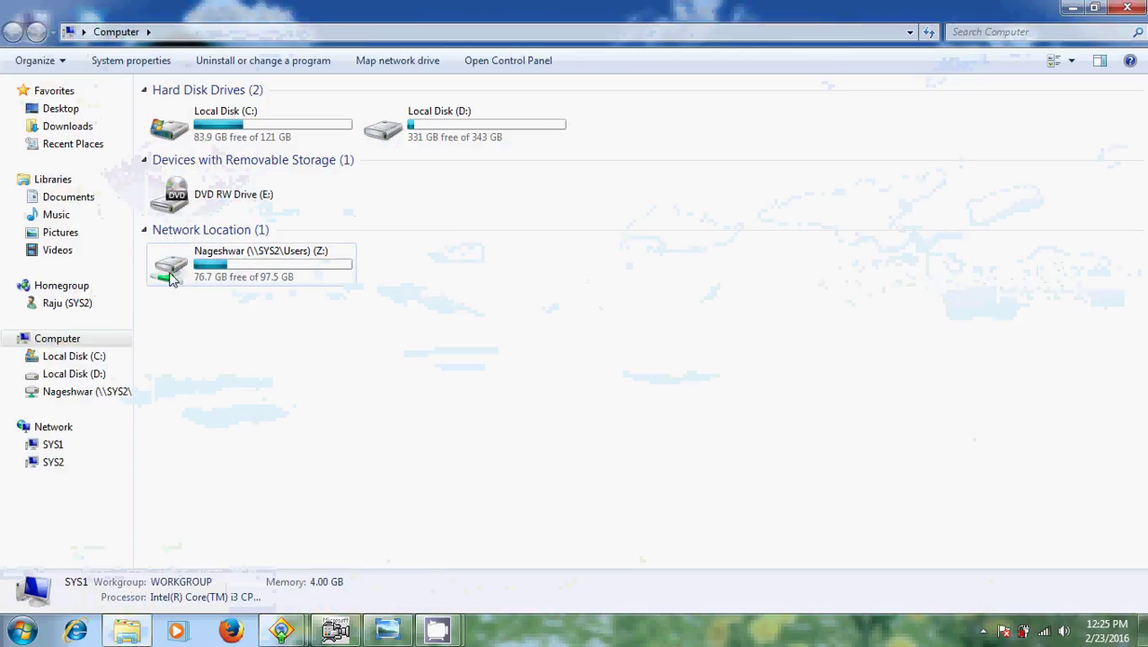
mouse_move(234, 287)
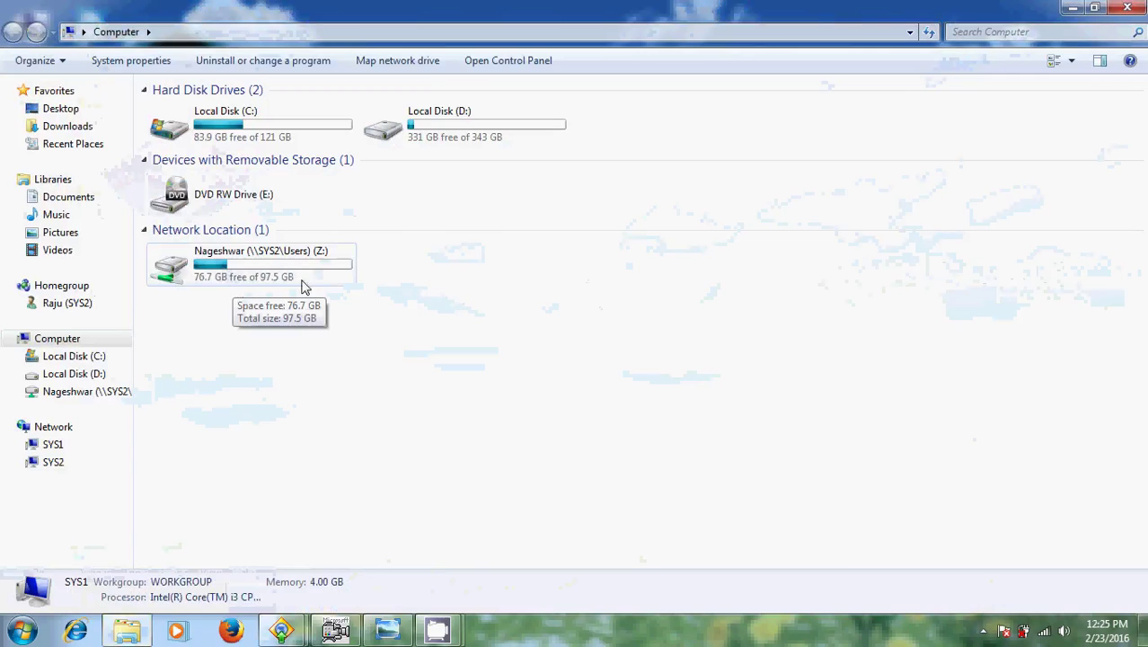
double_click(297, 281)
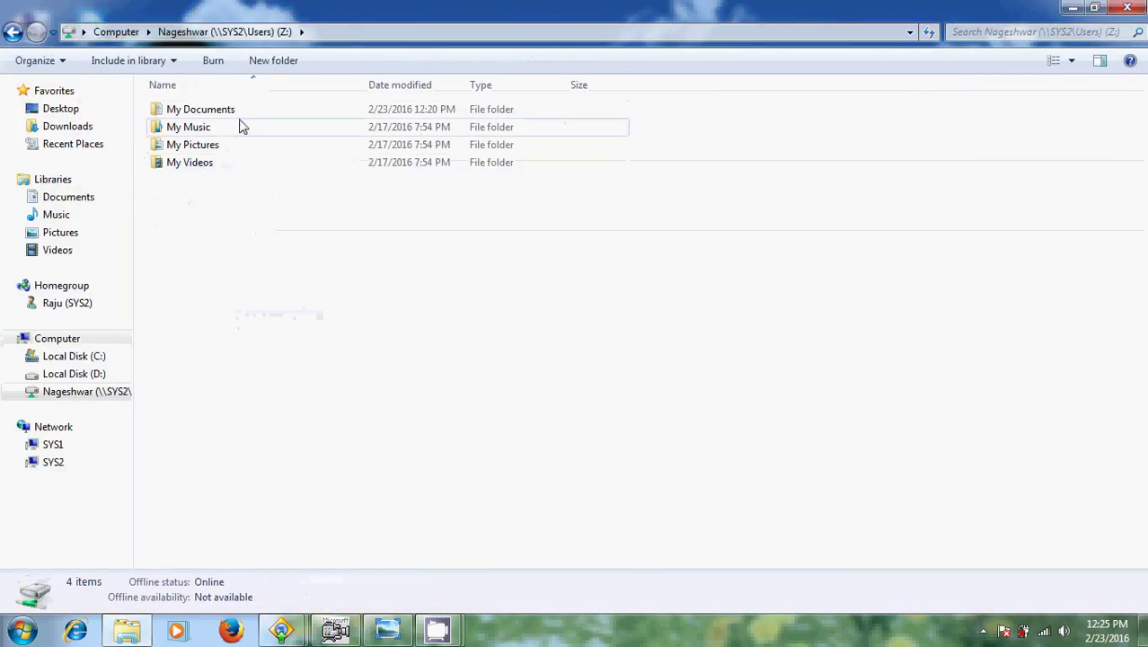
double_click(278, 112)
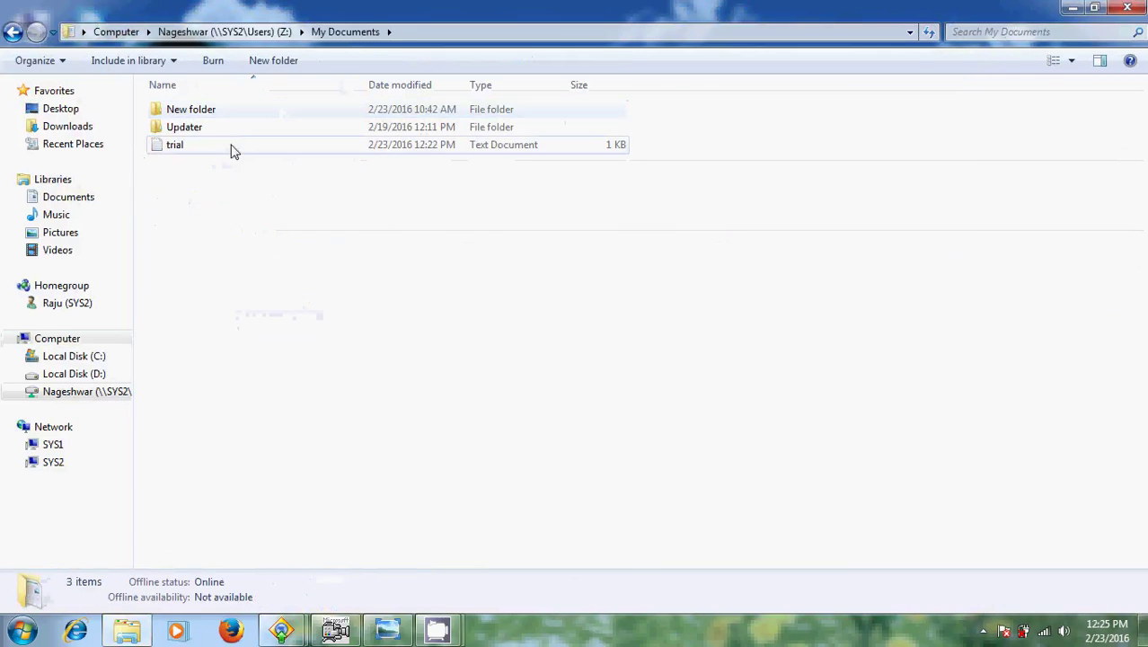
left_click(11, 32)
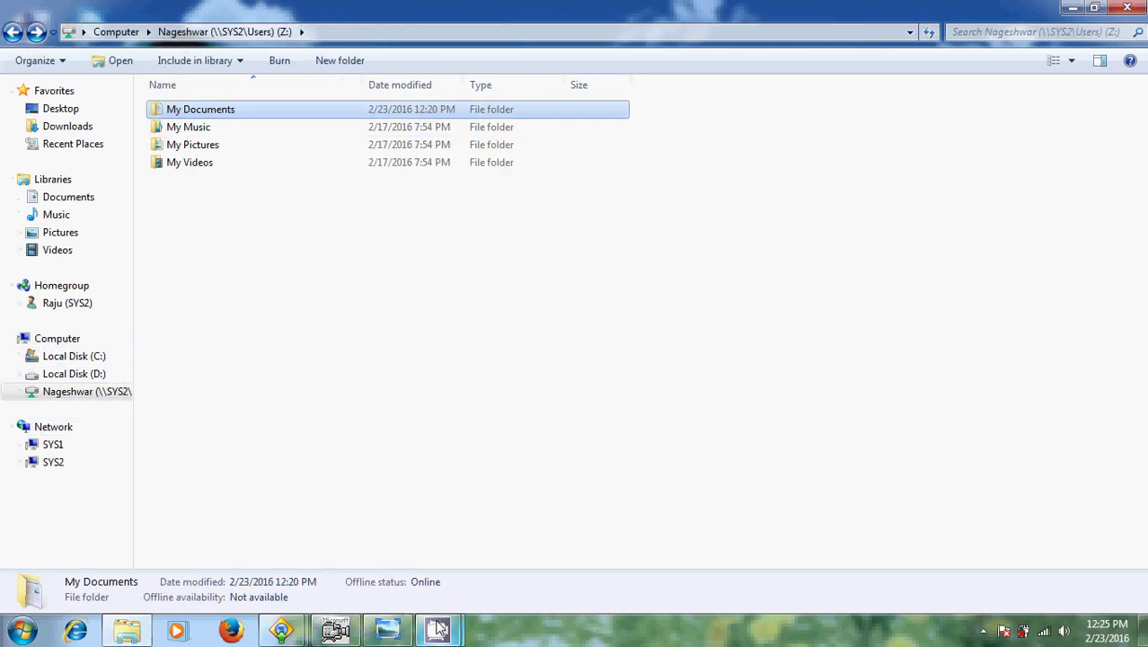
mouse_move(437, 630)
left_click(332, 489)
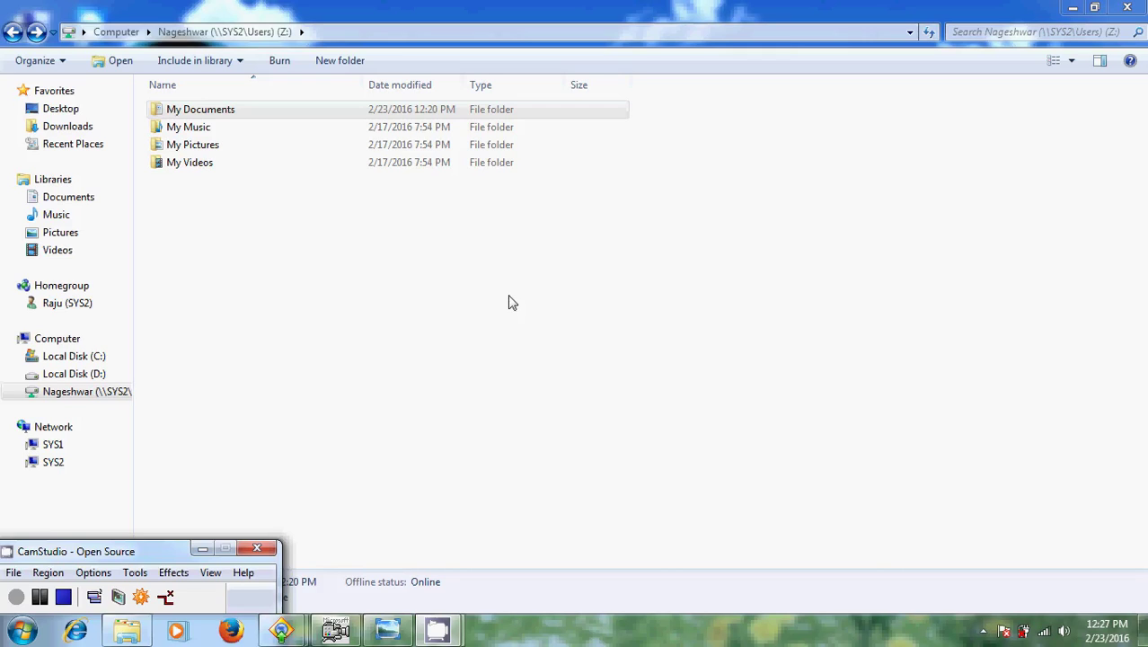
- Review the computer name SYS1 and WORKGROUP in System settings, cancel without changes, and close all windows
left_click(1128, 7)
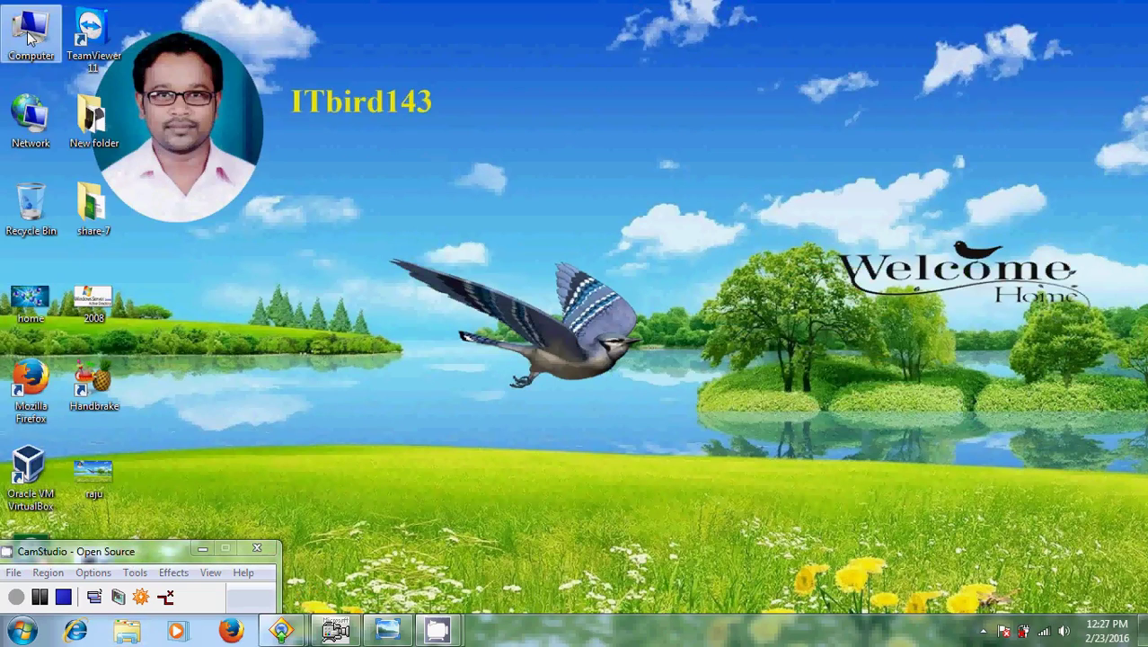
right_click(29, 38)
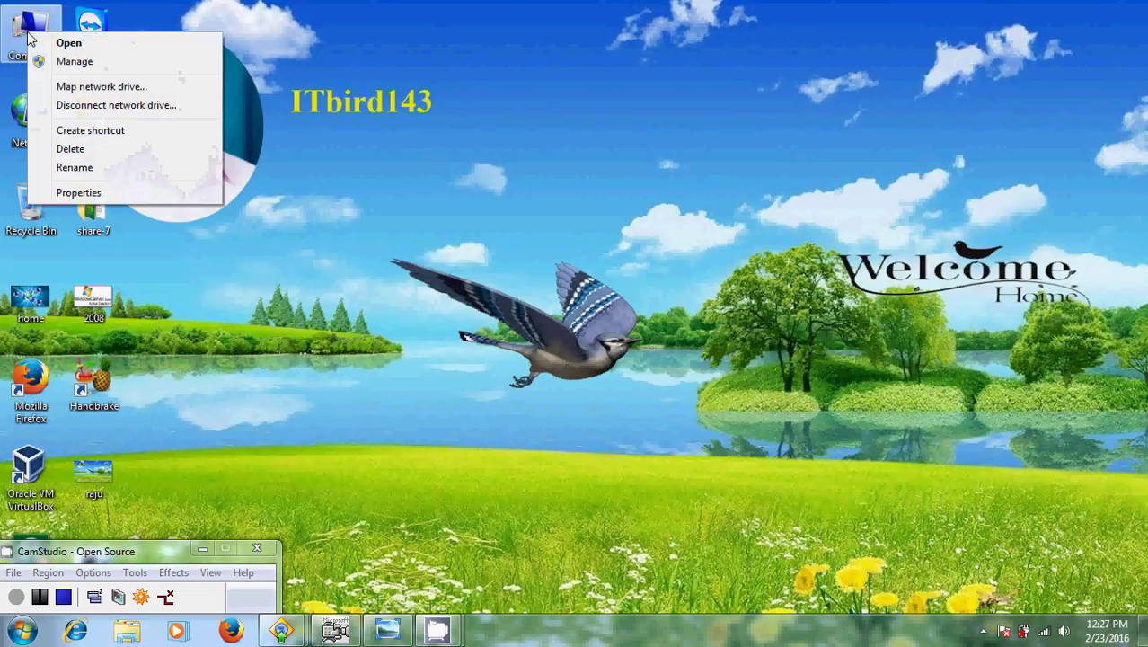
left_click(118, 194)
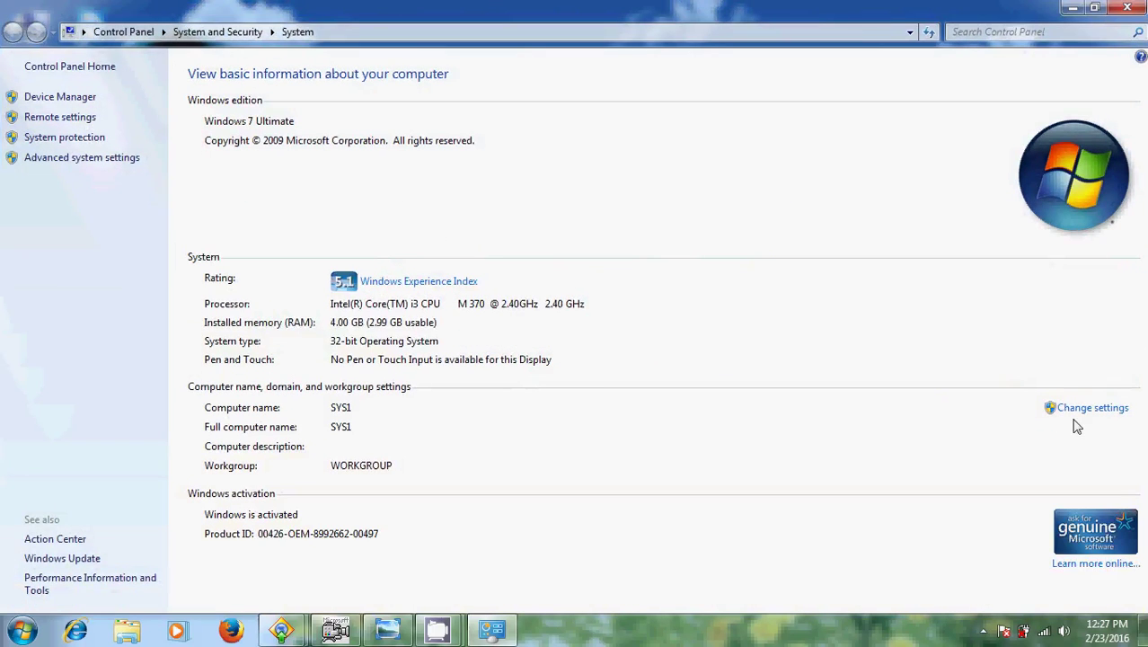
left_click(1087, 409)
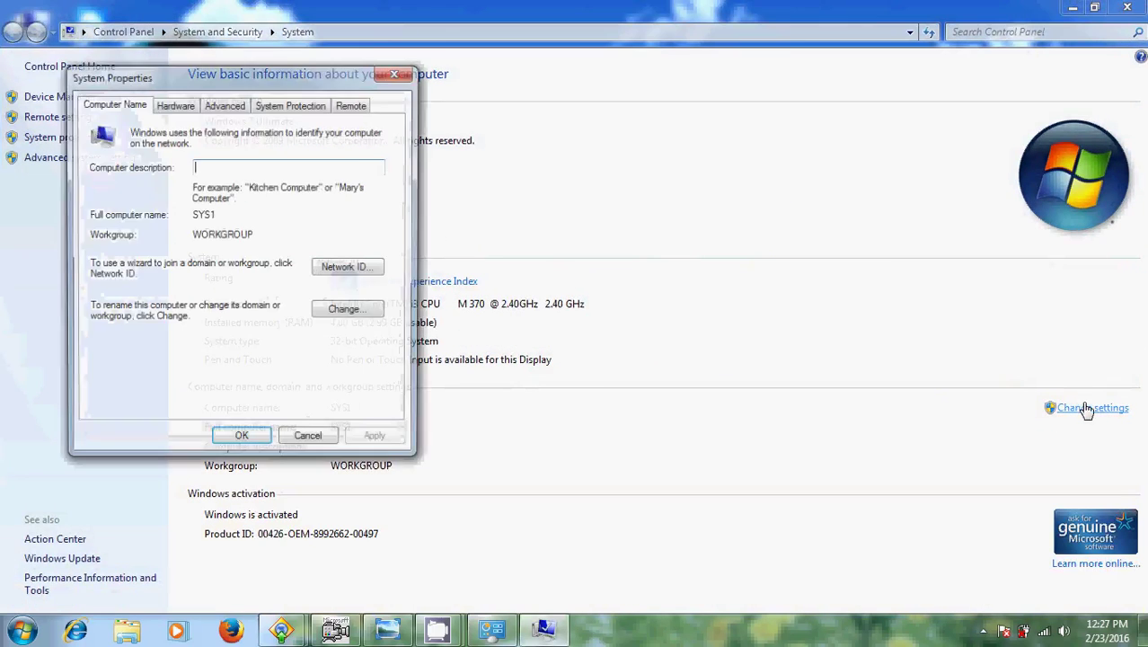
left_click(356, 311)
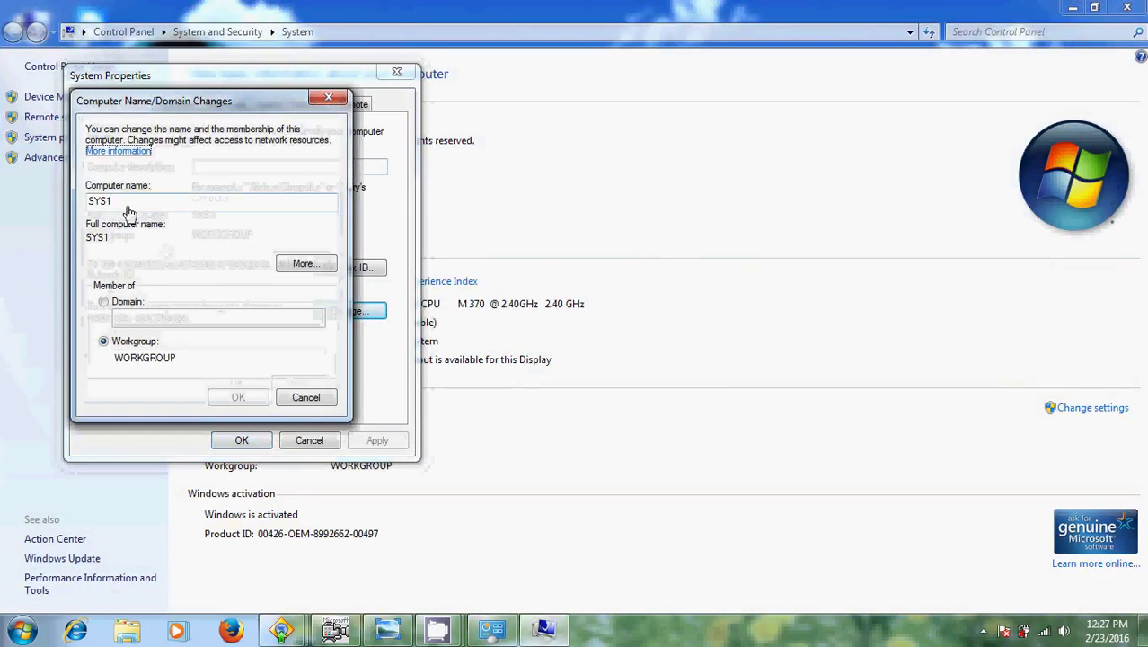
left_click(306, 397)
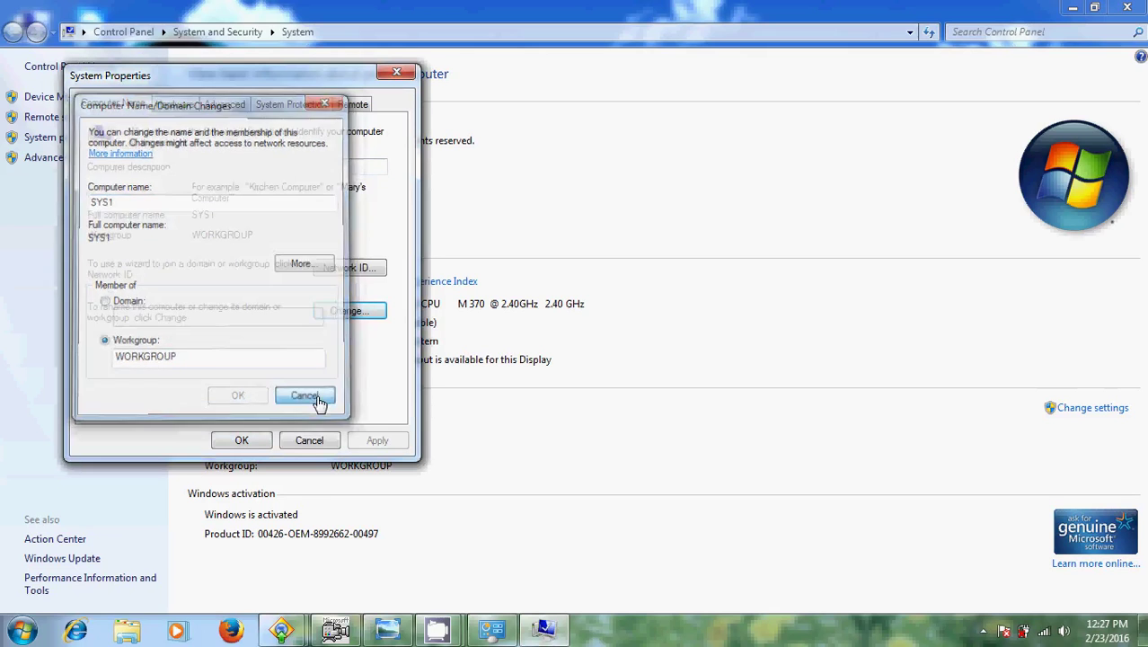
left_click(238, 440)
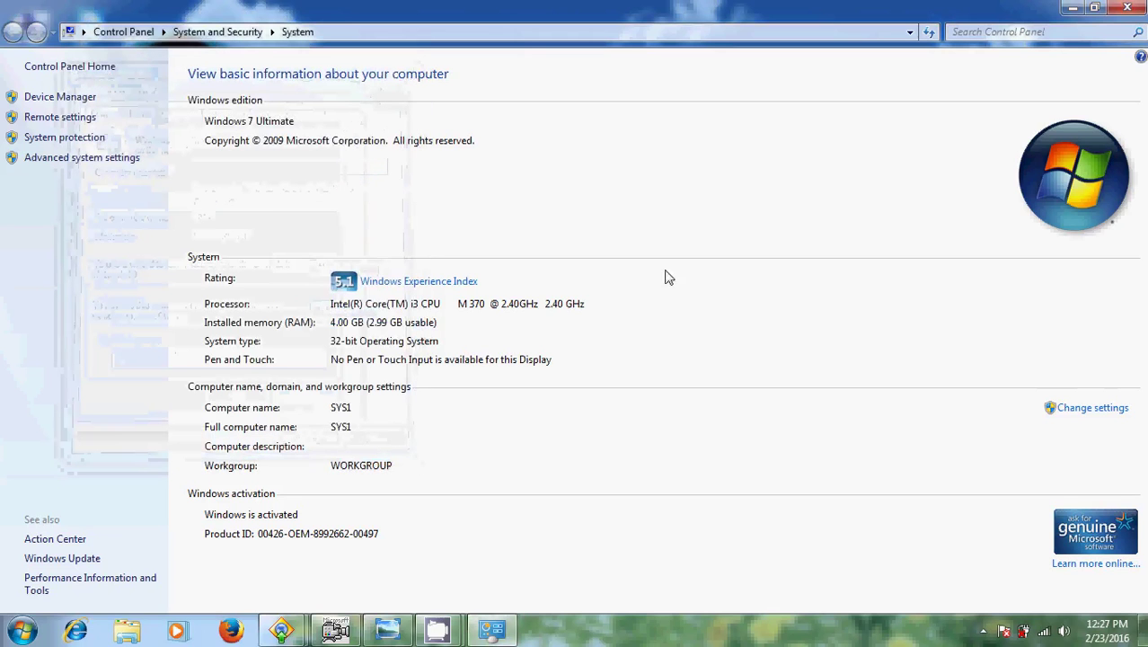
left_click(1134, 8)
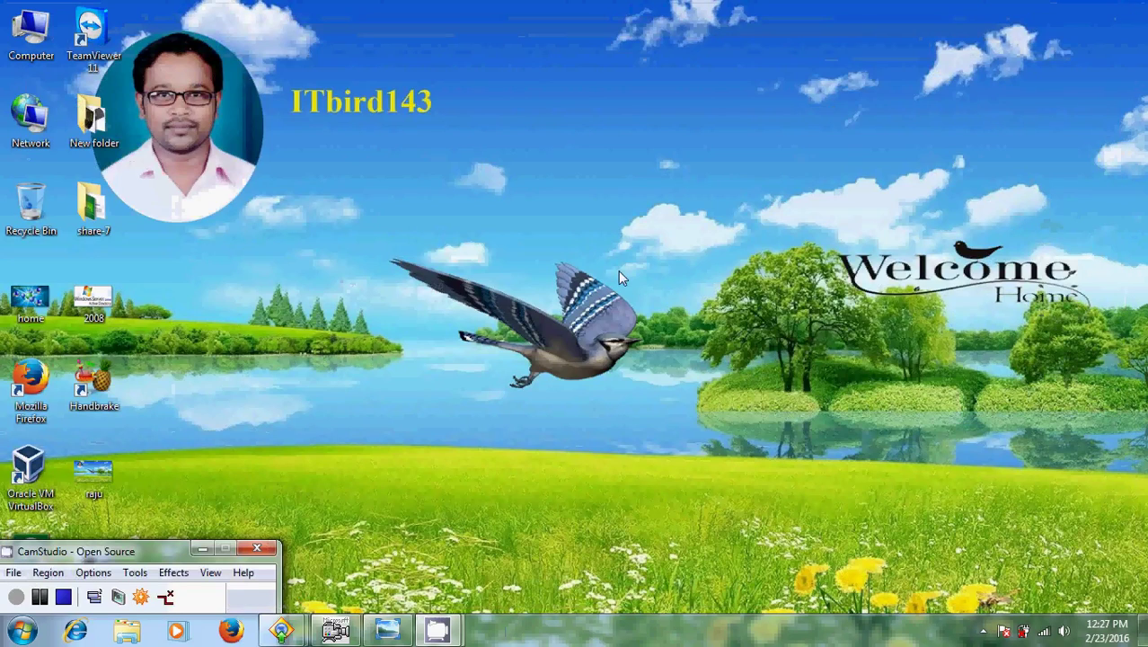